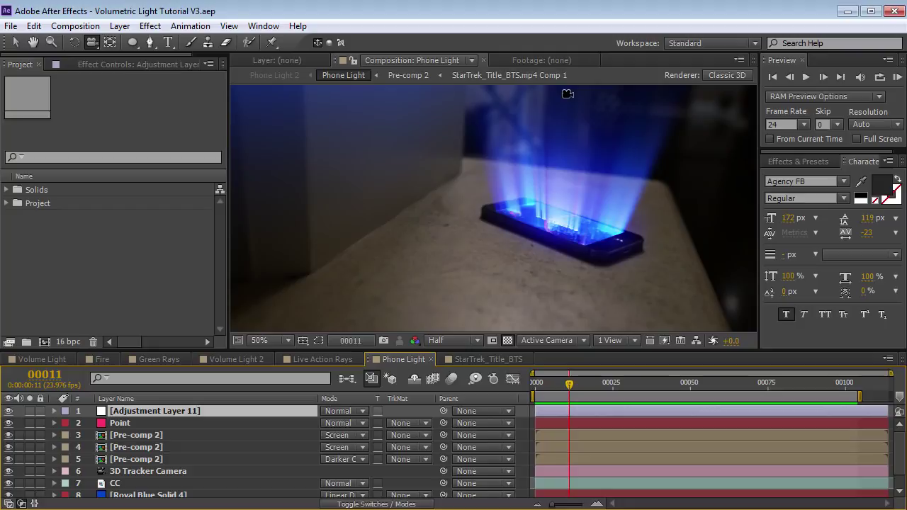
- Play back and scrub the Phone Light comp to watch its blue beams rise from the phone
key(v)
key(space)
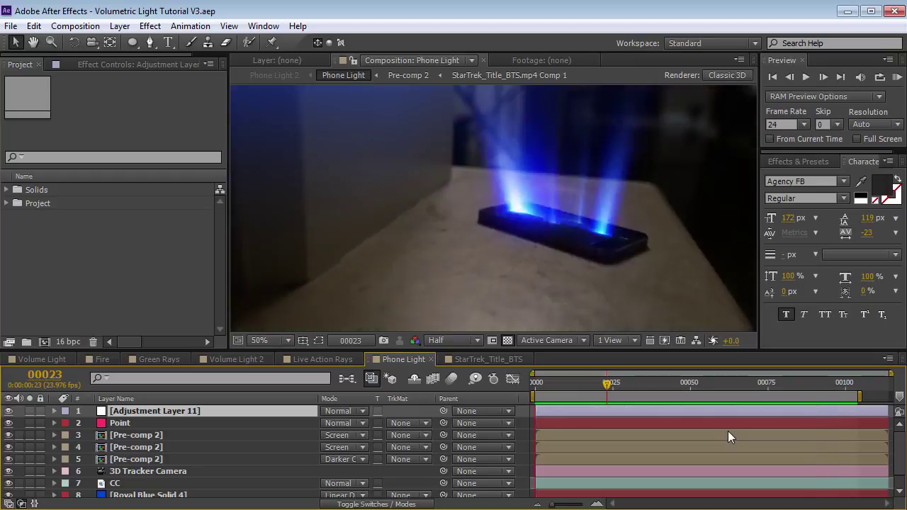
mouse_move(593, 380)
mouse_down()
mouse_move(687, 387)
mouse_move(585, 380)
mouse_move(688, 385)
mouse_move(571, 382)
mouse_up()
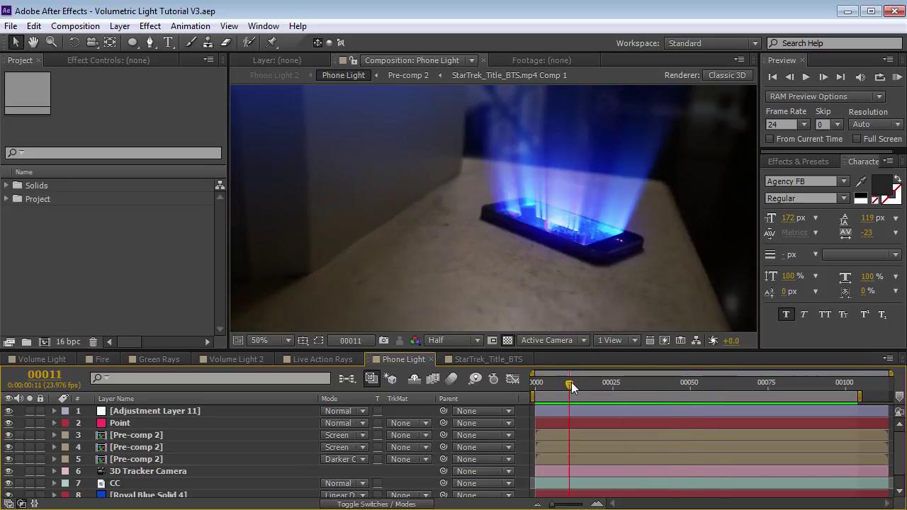
- Scrub through the Live Action Rays and Phone Light example compositions
click(322, 360)
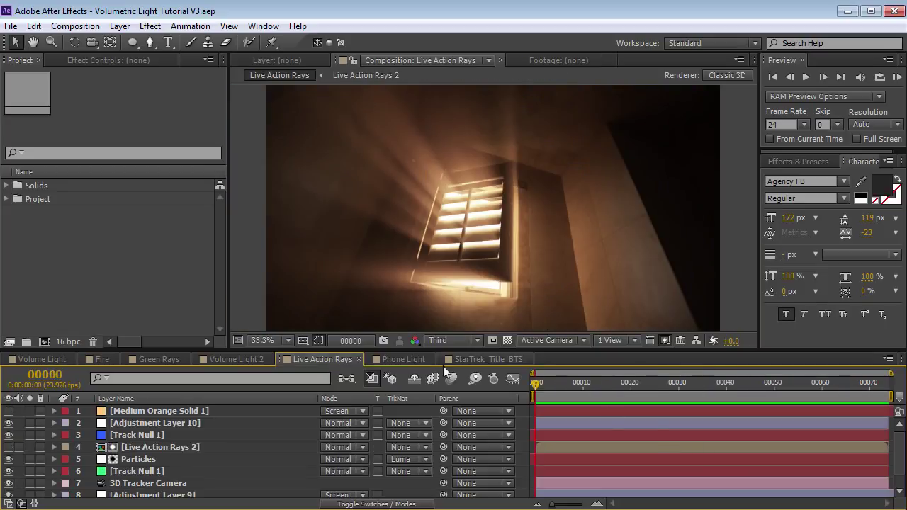
mouse_move(573, 388)
mouse_down()
mouse_move(867, 400)
mouse_move(708, 398)
mouse_move(530, 415)
mouse_up()
mouse_move(550, 386)
mouse_down()
mouse_move(711, 390)
mouse_move(347, 370)
mouse_up()
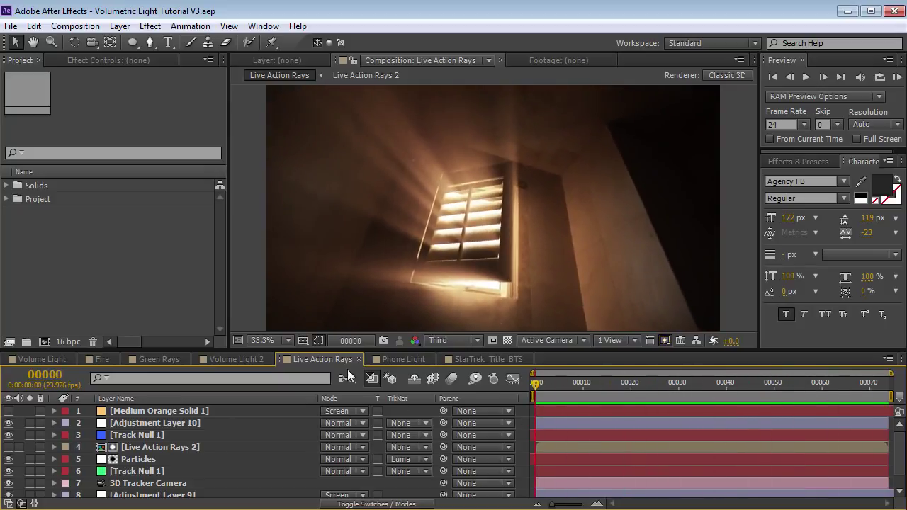
click(389, 362)
mouse_move(555, 389)
mouse_down()
mouse_move(755, 393)
mouse_move(569, 397)
mouse_up()
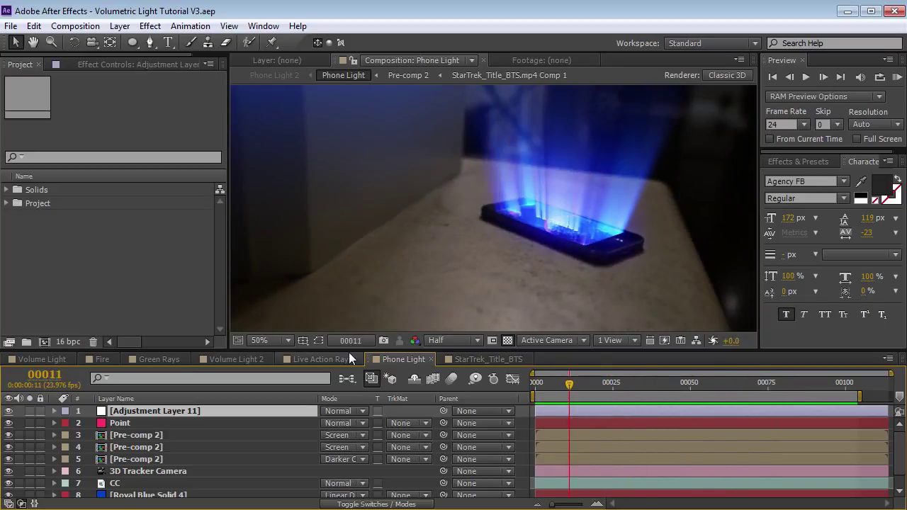
- Review Volume Light 2, Green Rays, Fire and Volume Light, orbiting the RAYS and LIGHT titles
click(234, 360)
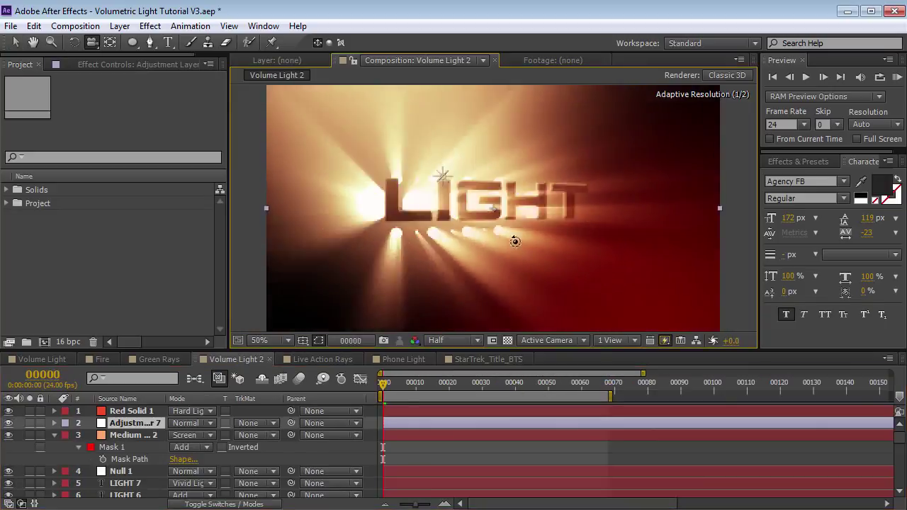
click(174, 360)
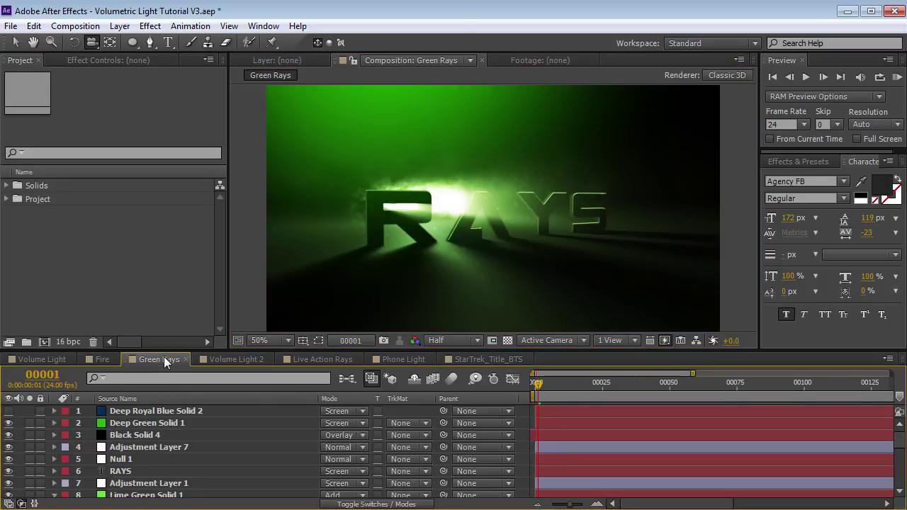
drag(461, 217, 428, 215)
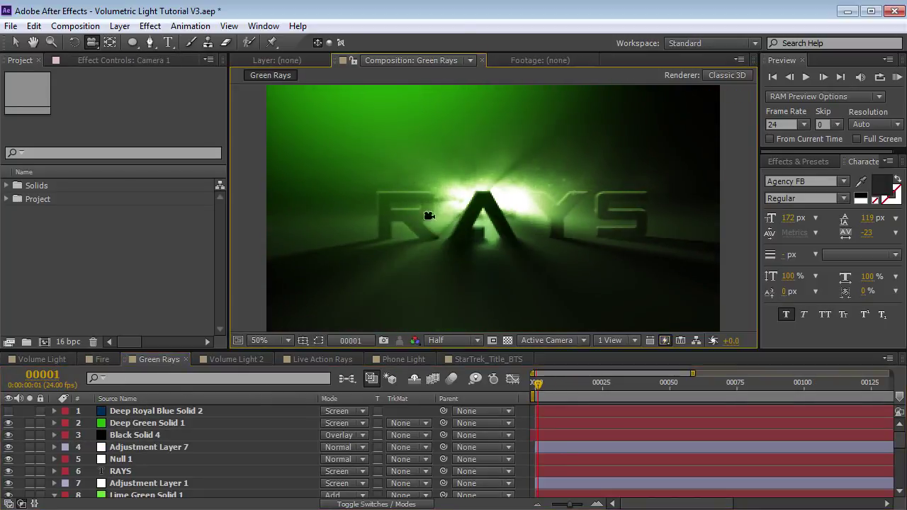
click(112, 358)
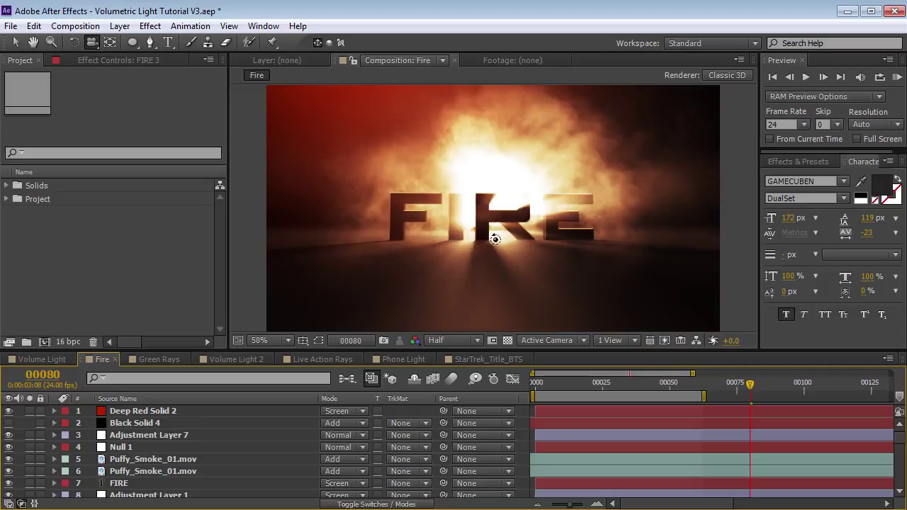
click(34, 358)
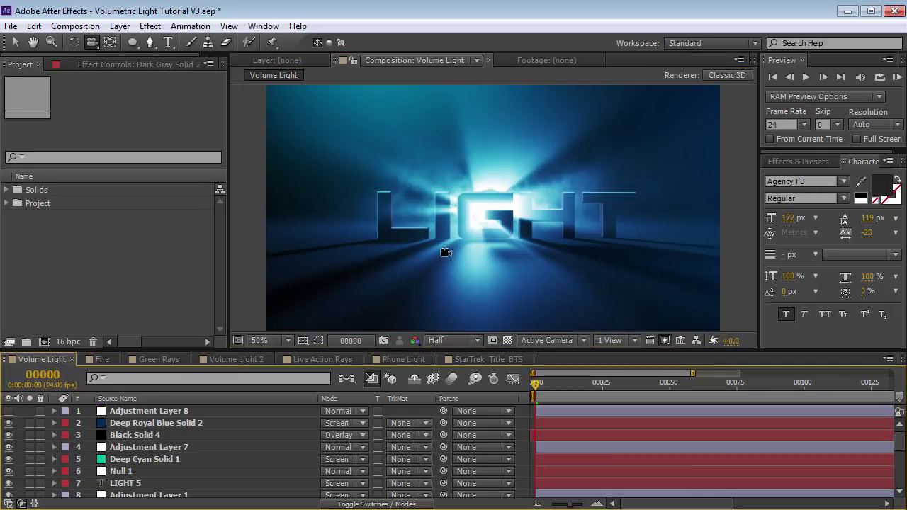
mouse_move(456, 249)
mouse_down()
mouse_move(401, 253)
mouse_move(477, 255)
mouse_move(354, 249)
mouse_up()
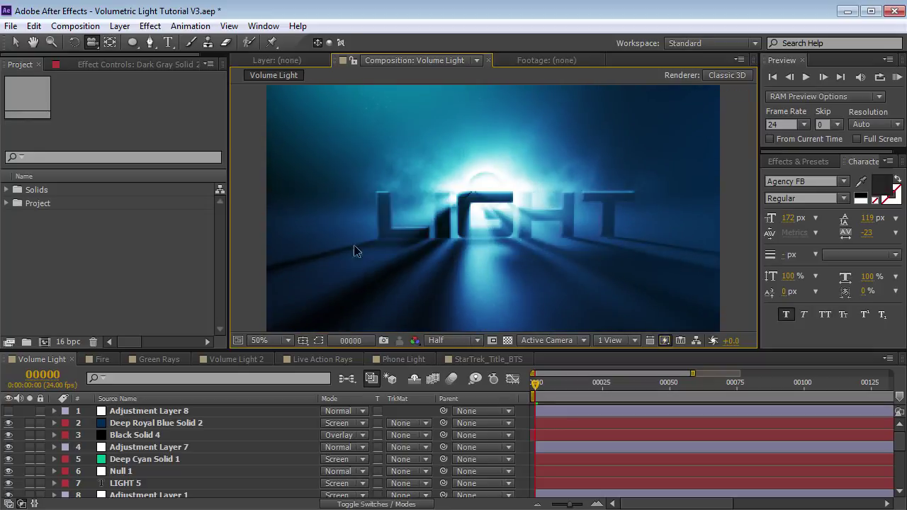
- Play and scrub the StarTrek_Title_BTS credits, then go back to the Volume Light comp
click(462, 362)
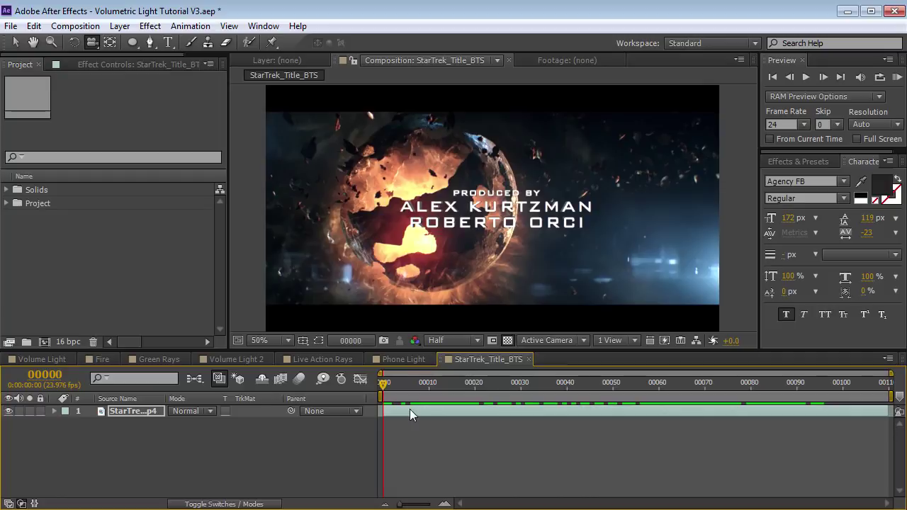
click(419, 429)
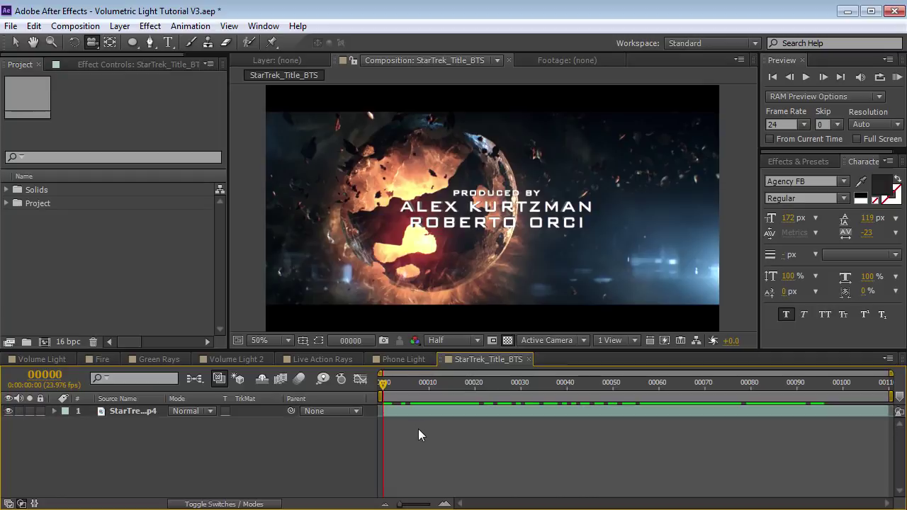
key(space)
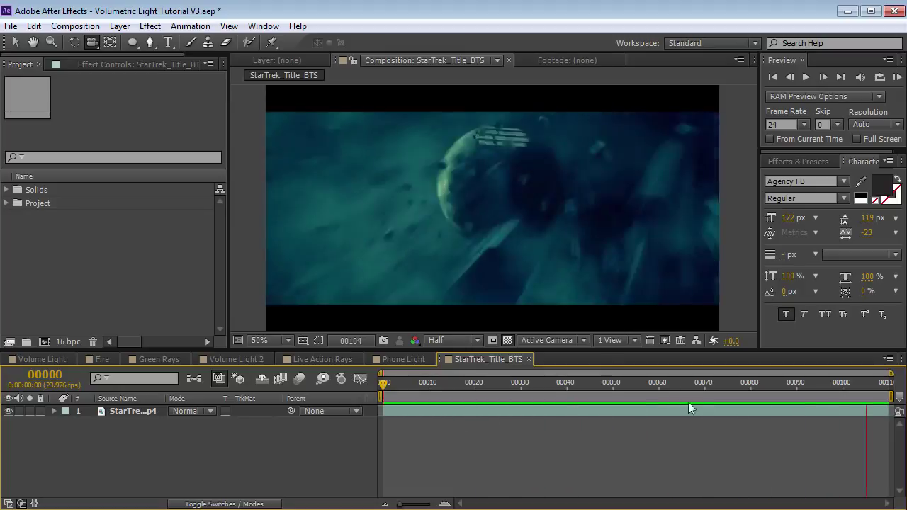
drag(813, 394, 693, 396)
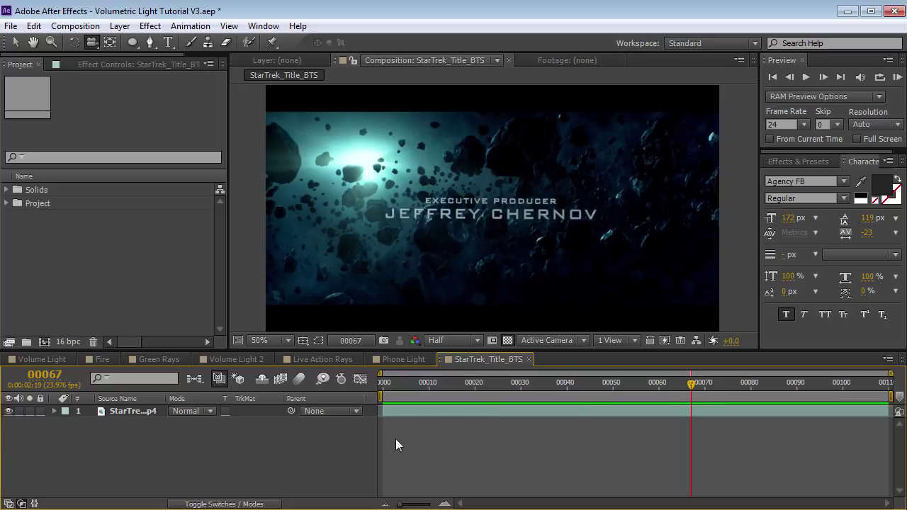
click(42, 360)
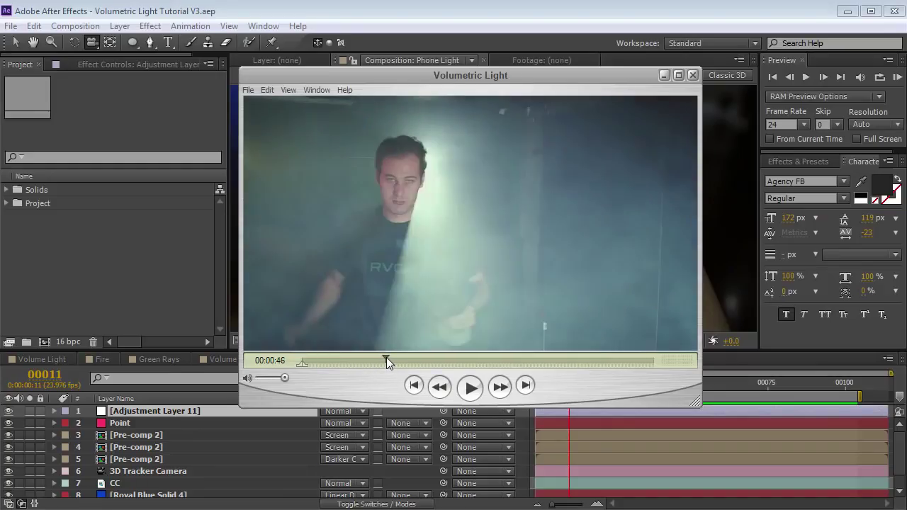
- Skim the Volumetric Light behind-the-scenes clip in QuickTime, then close it
mouse_move(367, 359)
mouse_down()
mouse_move(501, 360)
mouse_move(476, 359)
mouse_move(488, 358)
mouse_up()
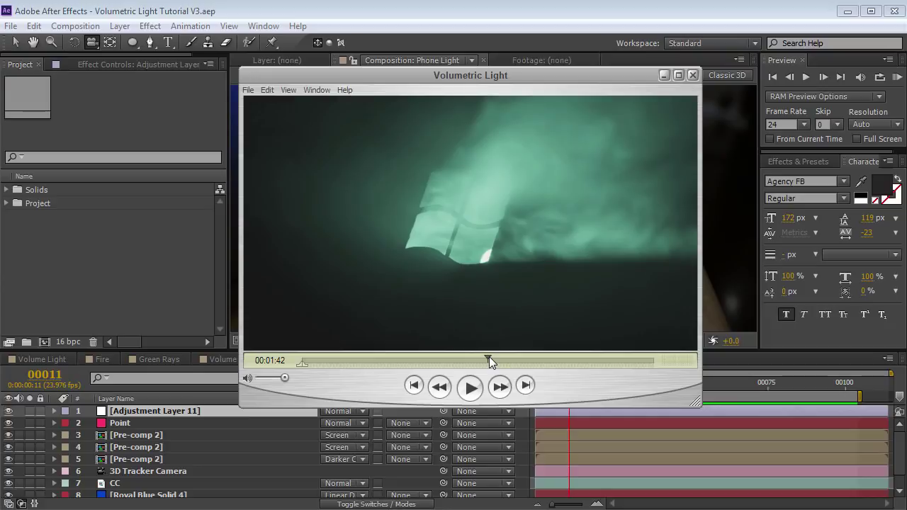
click(166, 272)
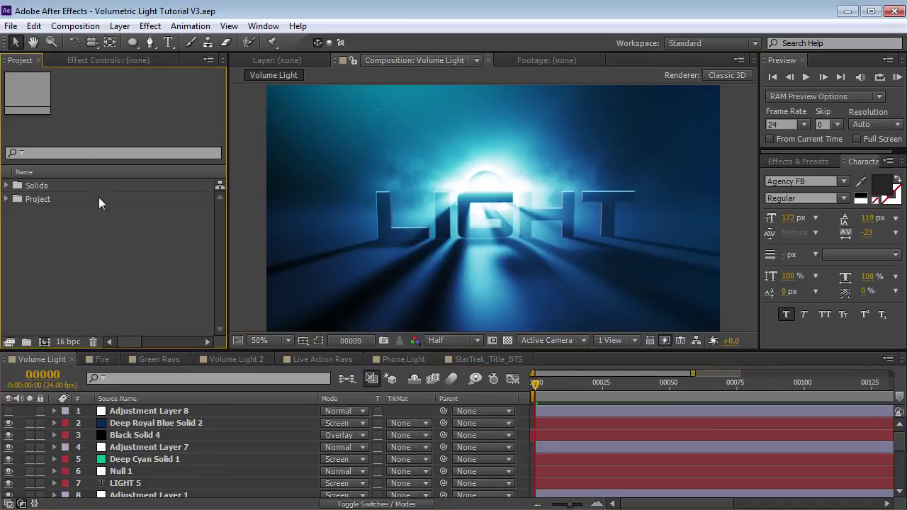
- Create Comp 16 at 1280×720 with a 500-frame duration
click(75, 26)
click(108, 44)
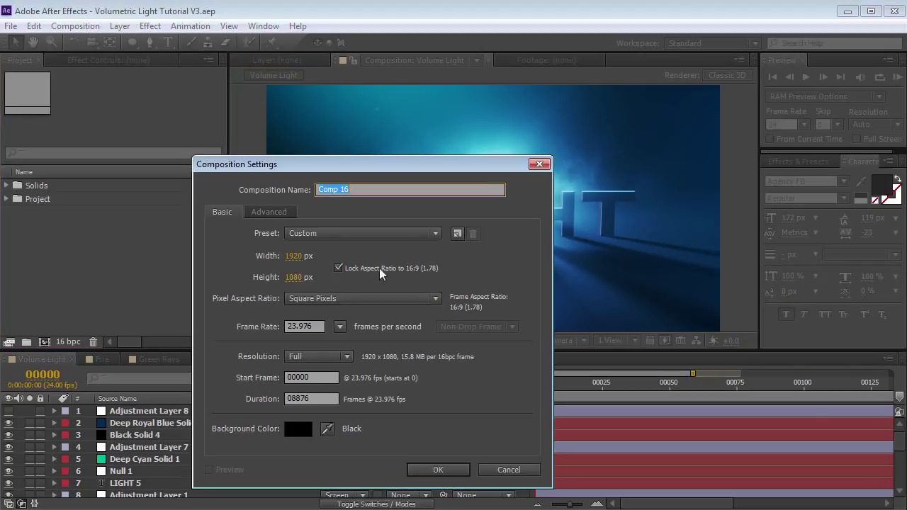
drag(327, 177, 345, 139)
click(313, 217)
text(12)
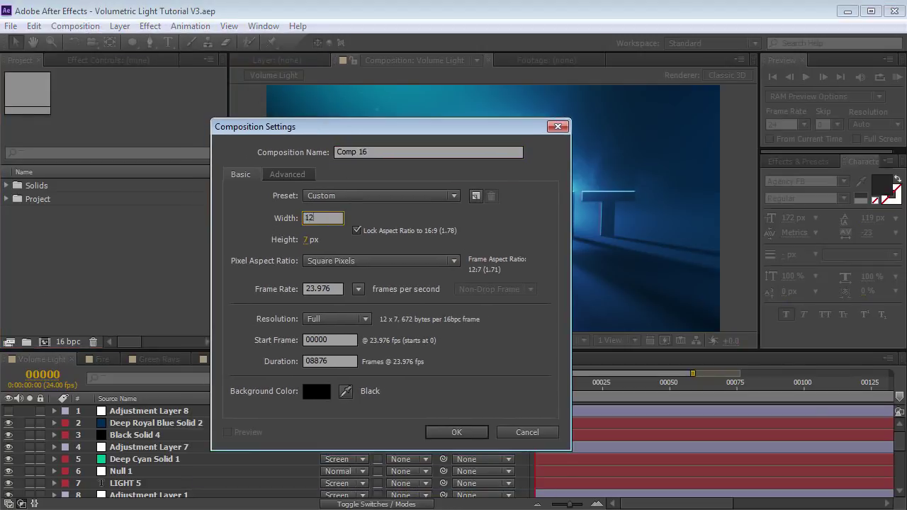
text(80)
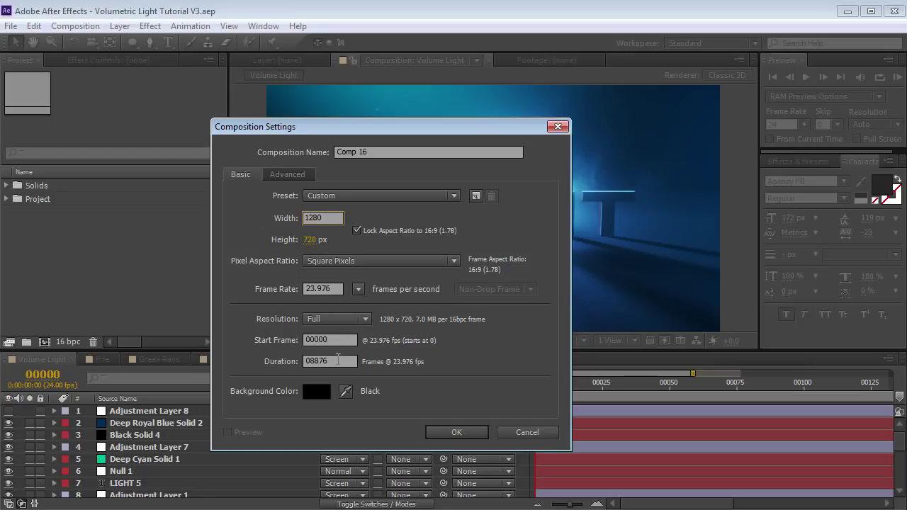
drag(337, 360, 255, 369)
text(500)
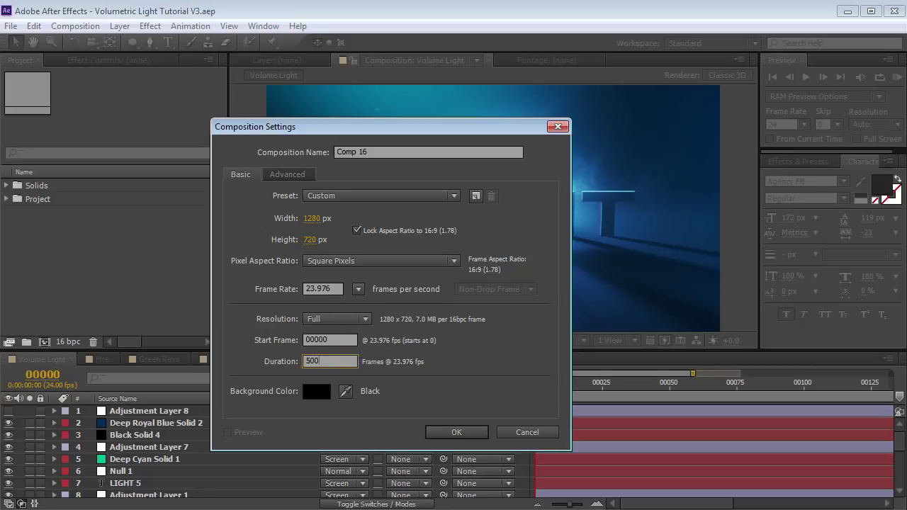
click(455, 432)
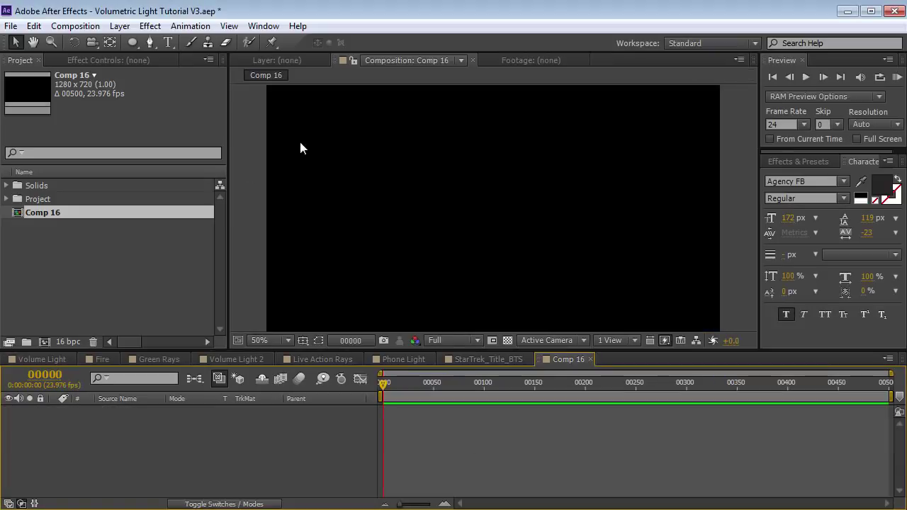
- Add a LIGHT text layer set in Agency FB and show the transparency grid
click(167, 43)
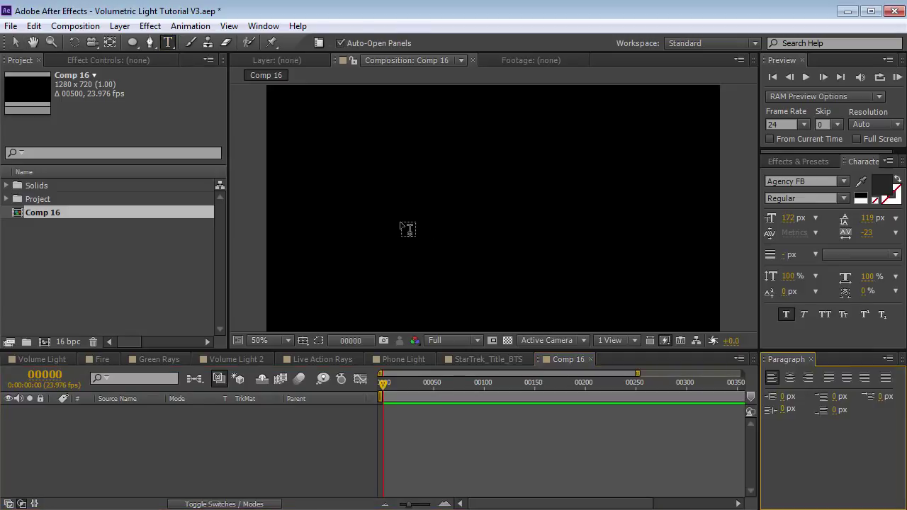
click(421, 234)
text(LIGH)
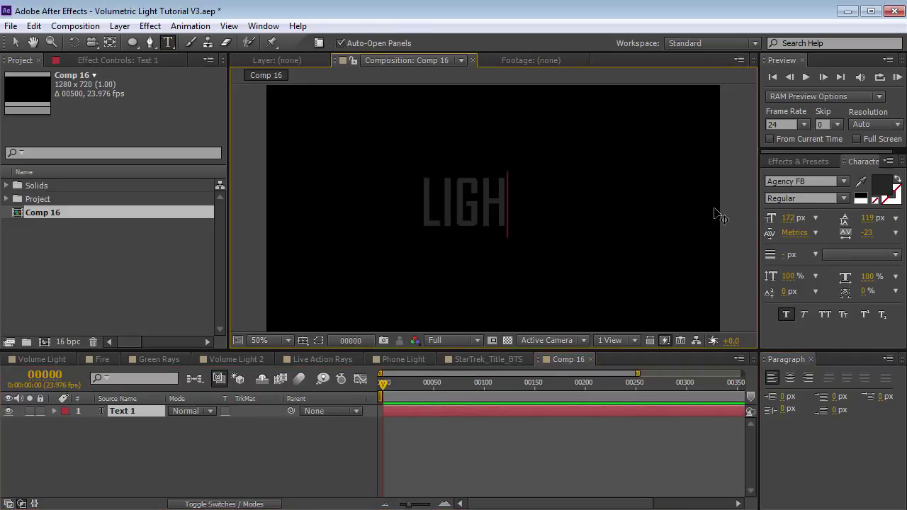
text(T)
key(ctrl+a)
click(824, 181)
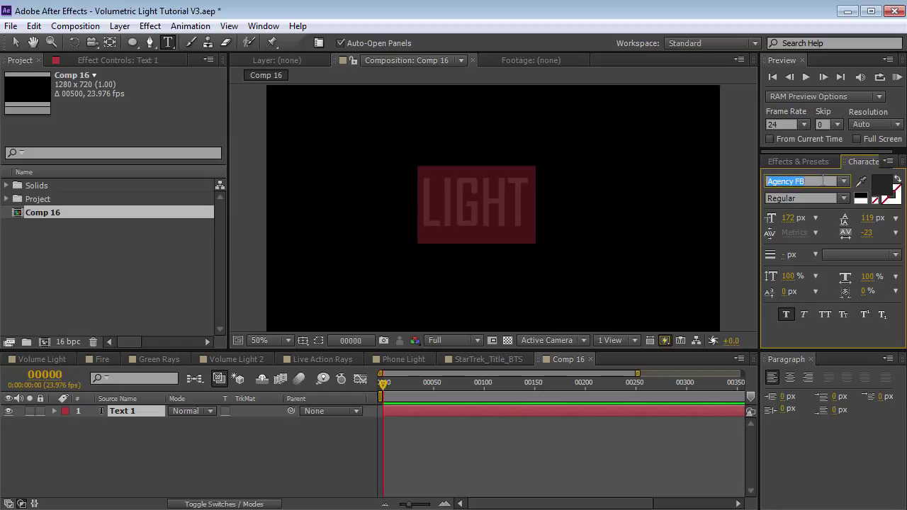
click(15, 42)
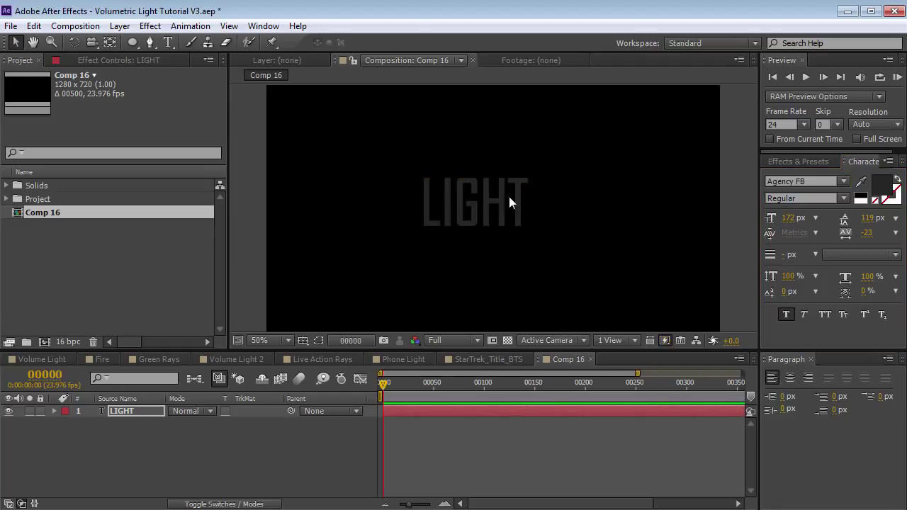
click(507, 341)
click(533, 216)
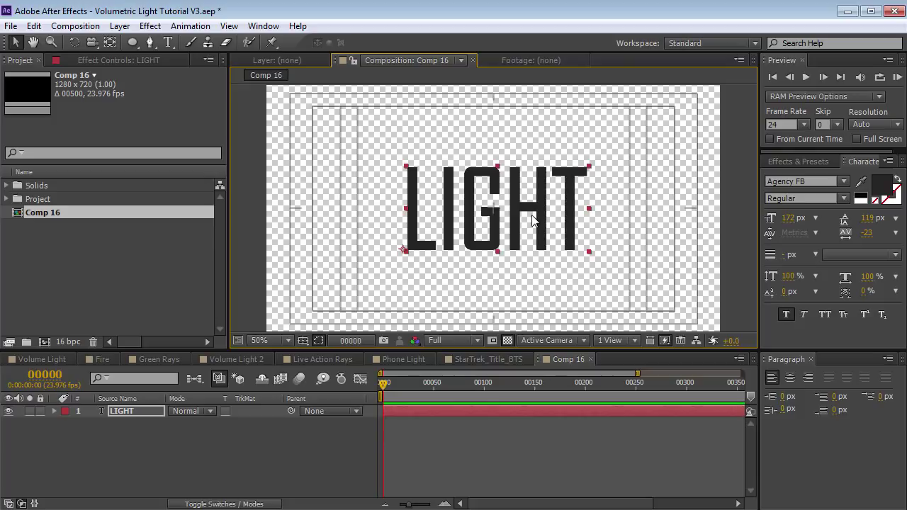
- Pre-compose the LIGHT text layer into a comp named Title
click(120, 26)
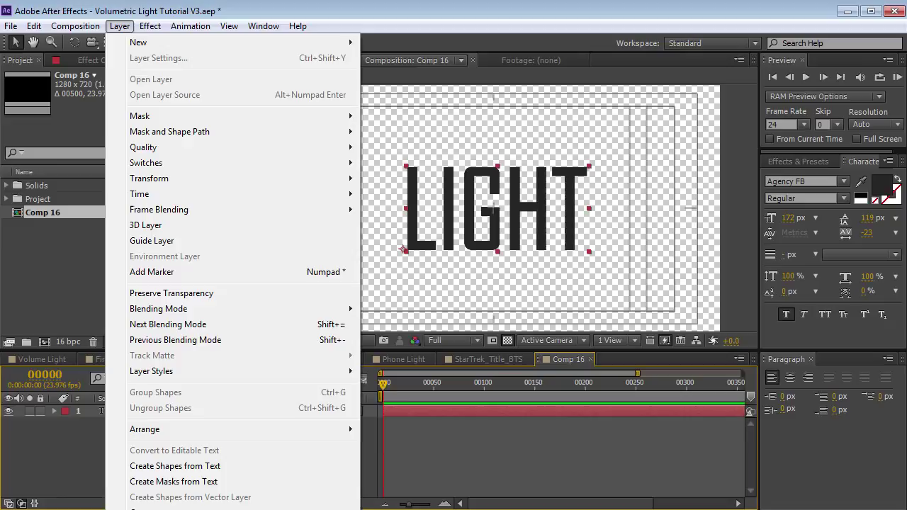
key(ctrl+shift+c)
drag(168, 194, 319, 210)
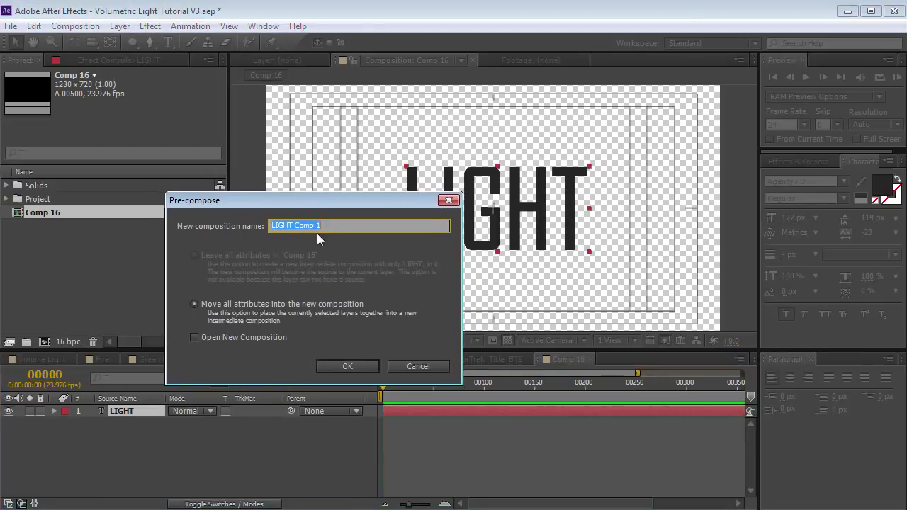
text(Title)
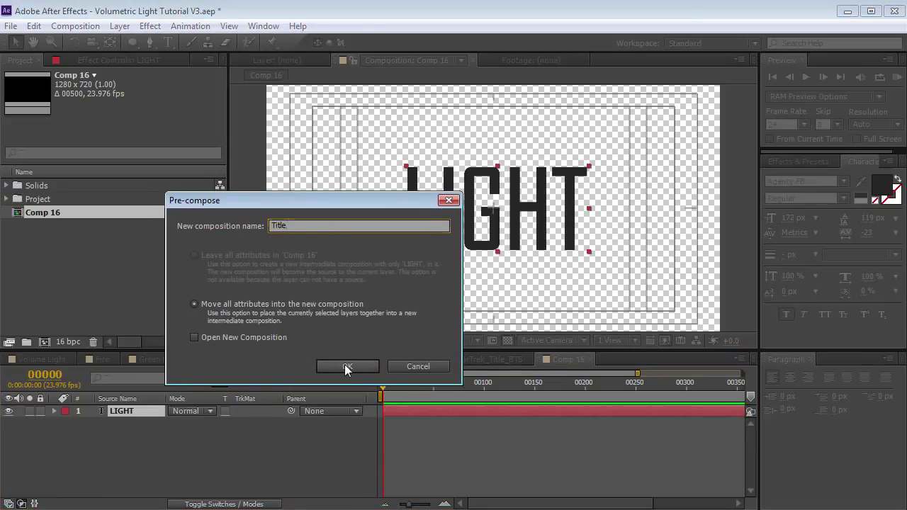
click(347, 366)
- Rename the main composition to Volume Light in Composition Settings
click(75, 26)
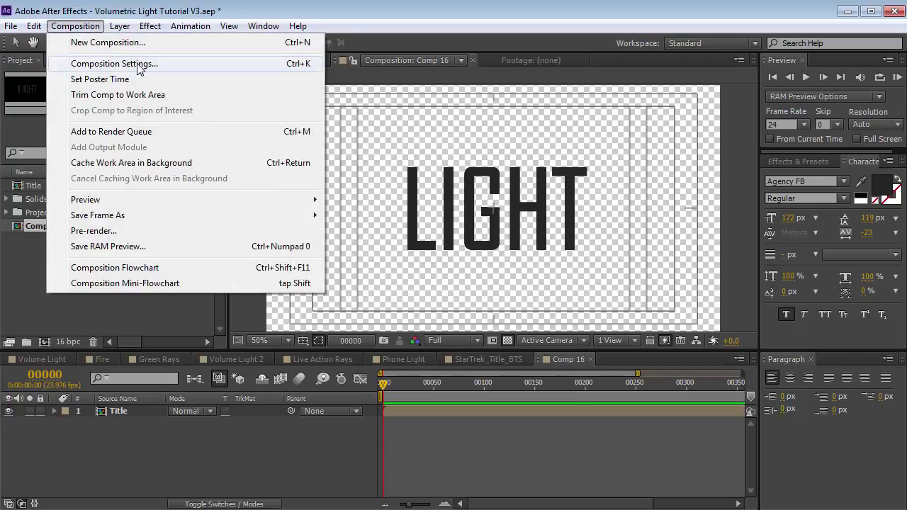
click(108, 63)
text(Volume Light)
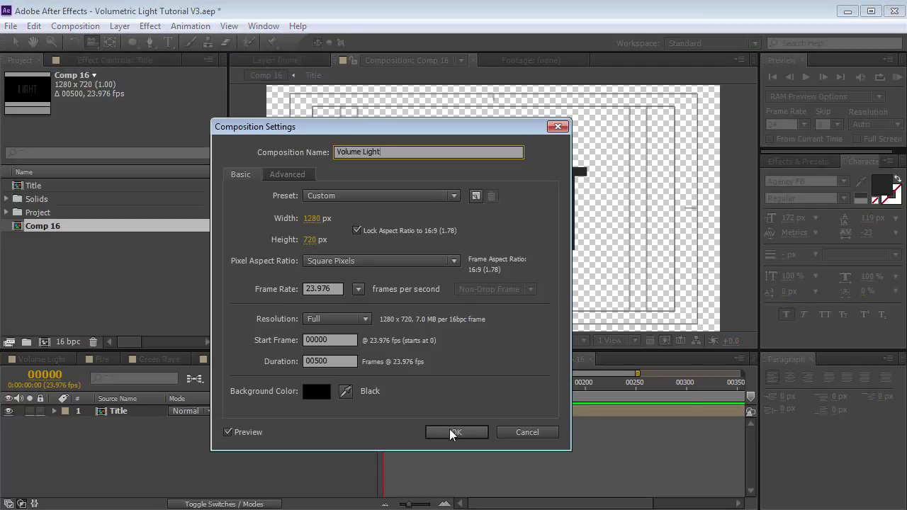
click(453, 432)
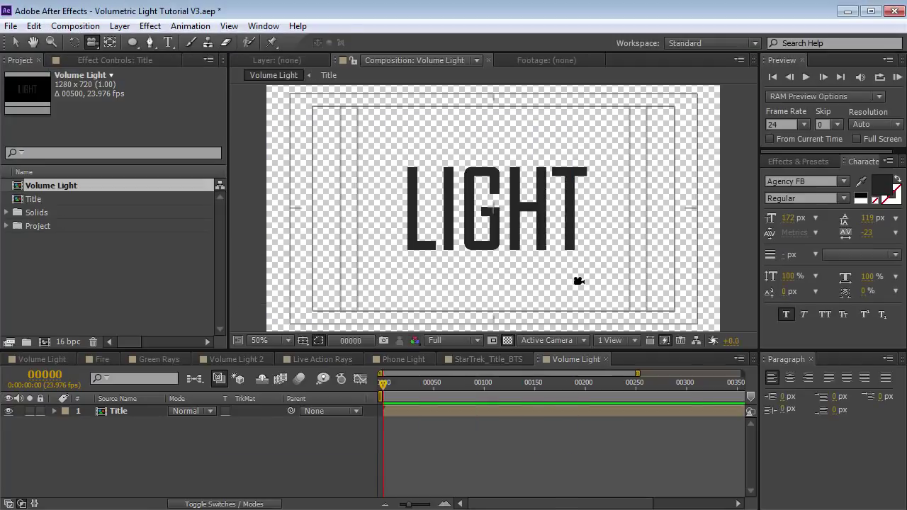
- Create a dark grey (434343) solid named Floor
click(120, 26)
click(405, 57)
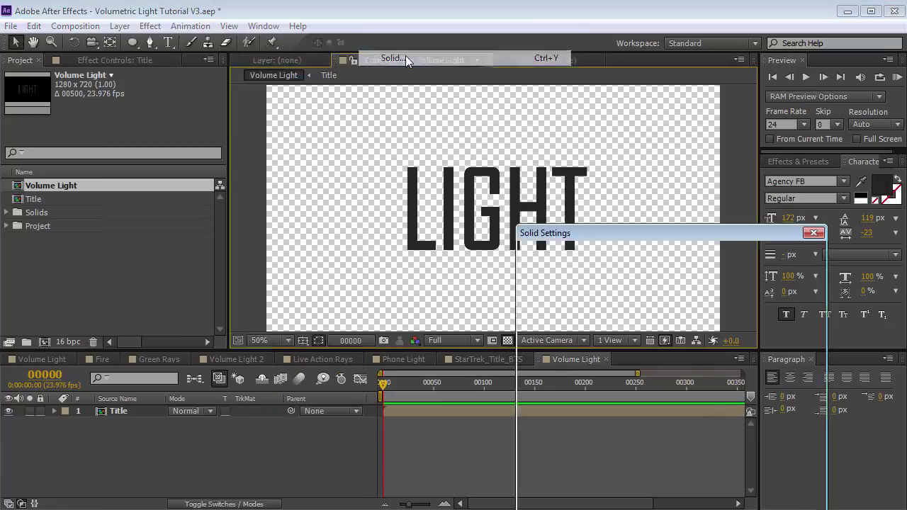
drag(597, 235, 531, 155)
click(593, 390)
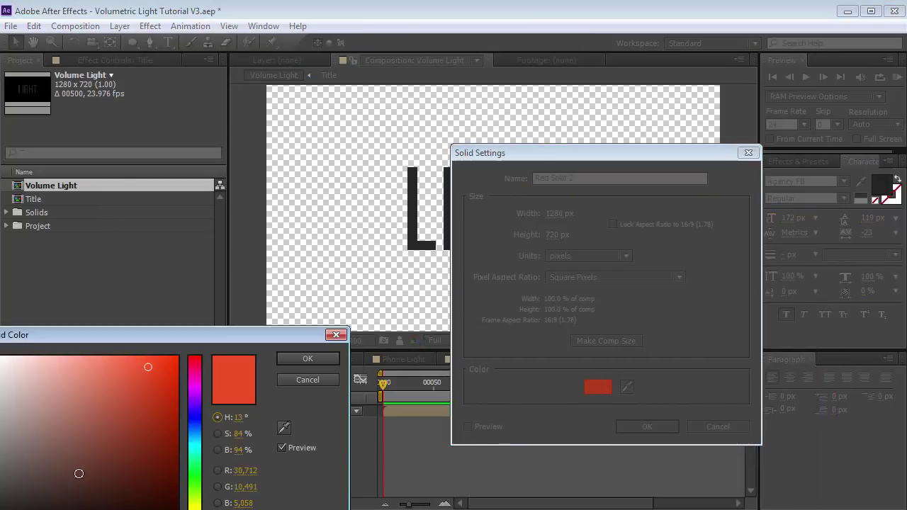
drag(111, 340, 377, 211)
click(263, 361)
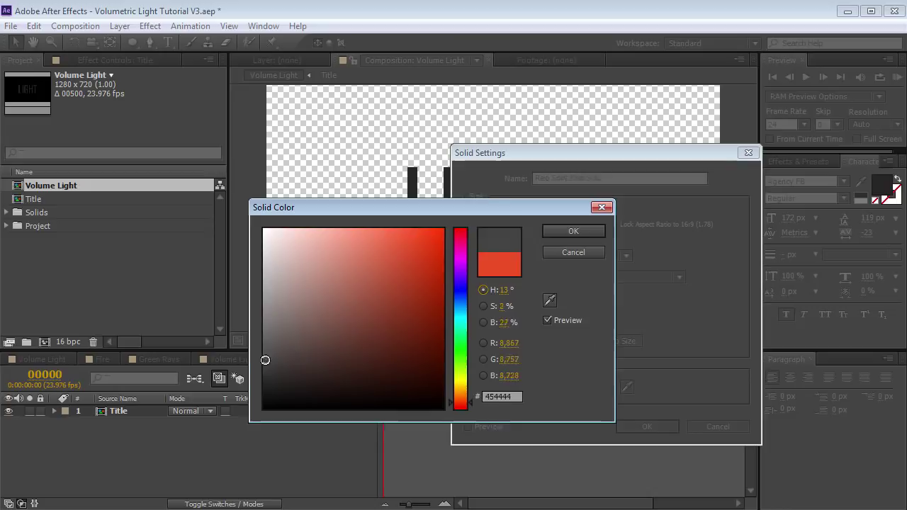
click(572, 231)
text(Floor)
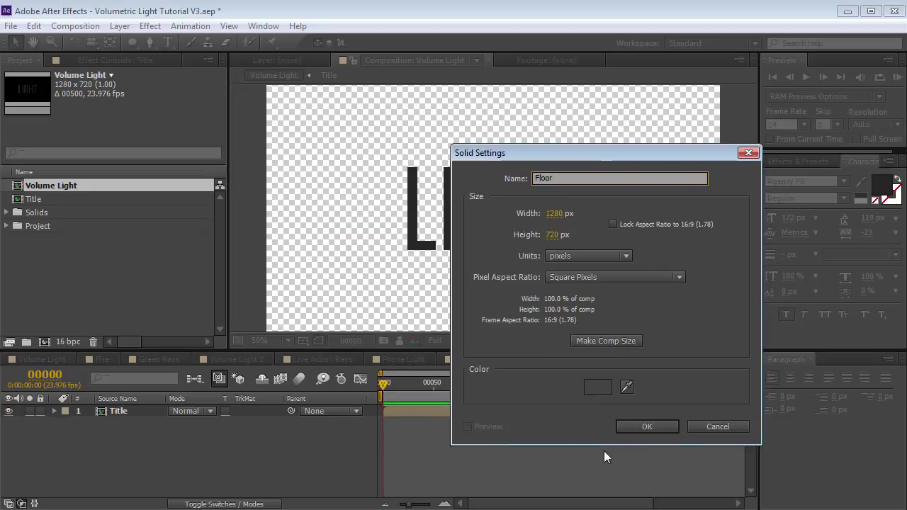
click(646, 426)
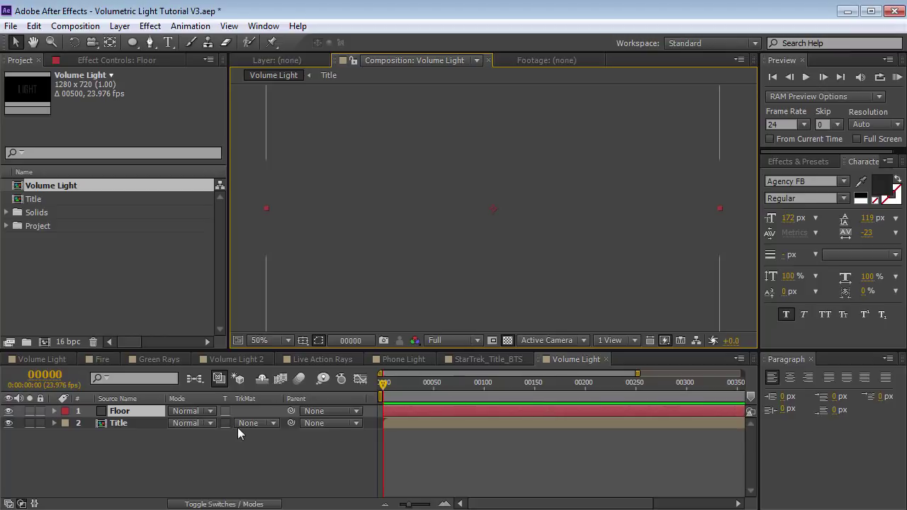
- Make Floor and Title 3D layers and rotate Floor to lie flat under the title
click(231, 503)
click(247, 410)
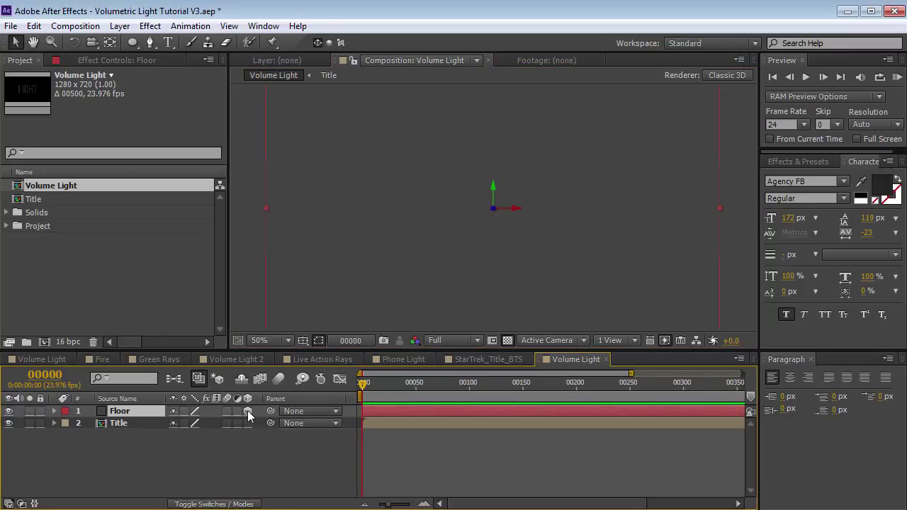
click(141, 425)
click(247, 423)
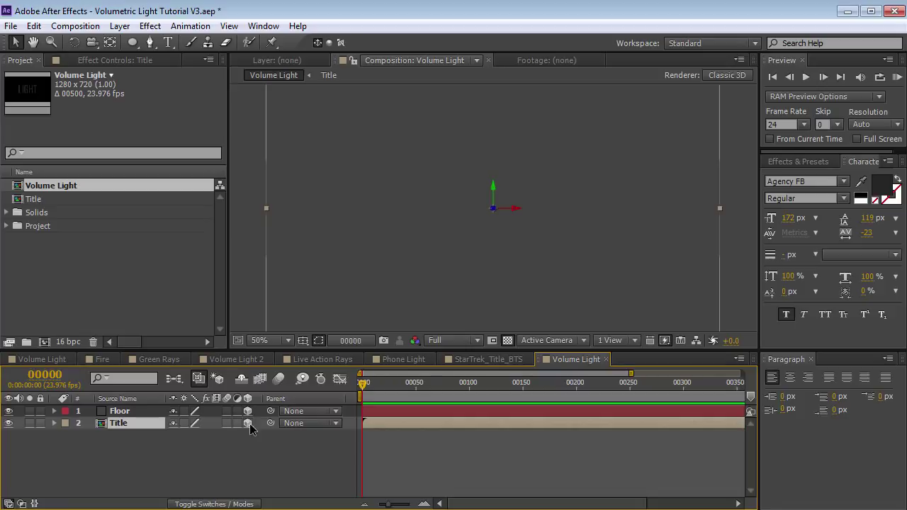
click(113, 411)
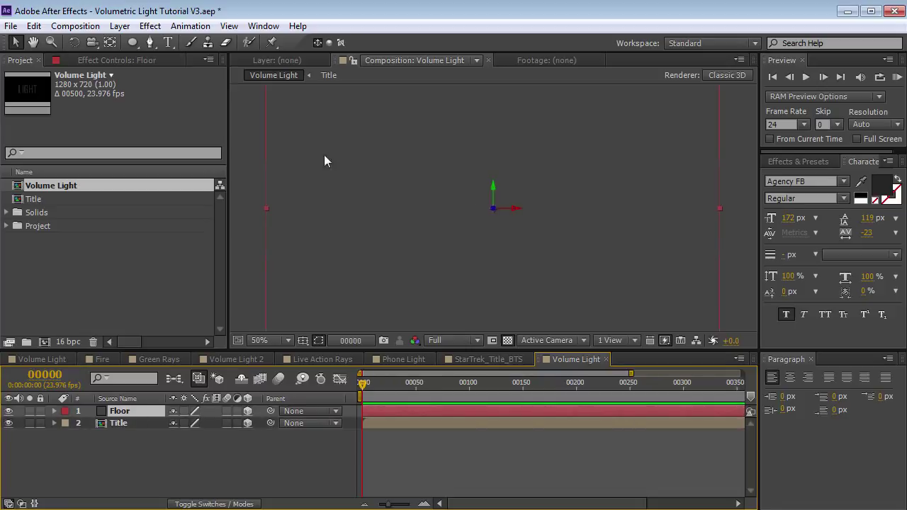
click(75, 42)
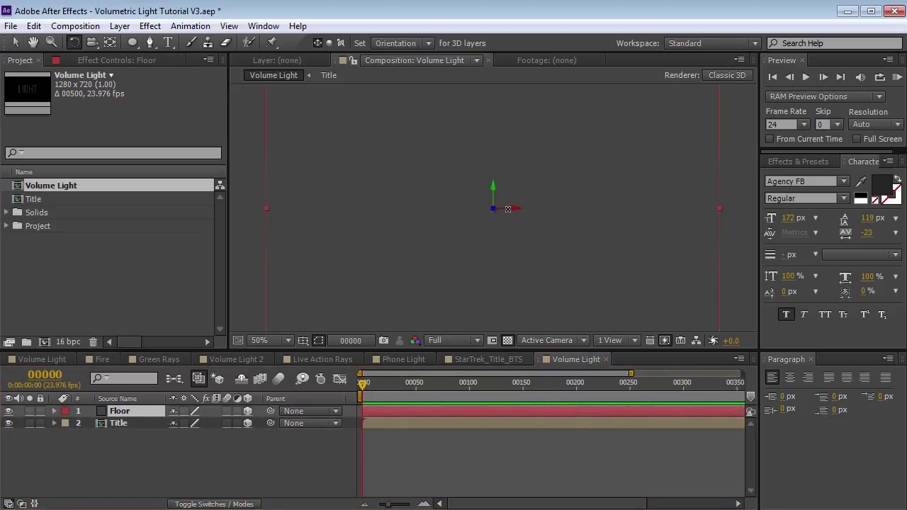
mouse_move(508, 209)
mouse_down()
mouse_move(502, 190)
mouse_move(494, 232)
mouse_up()
key(v)
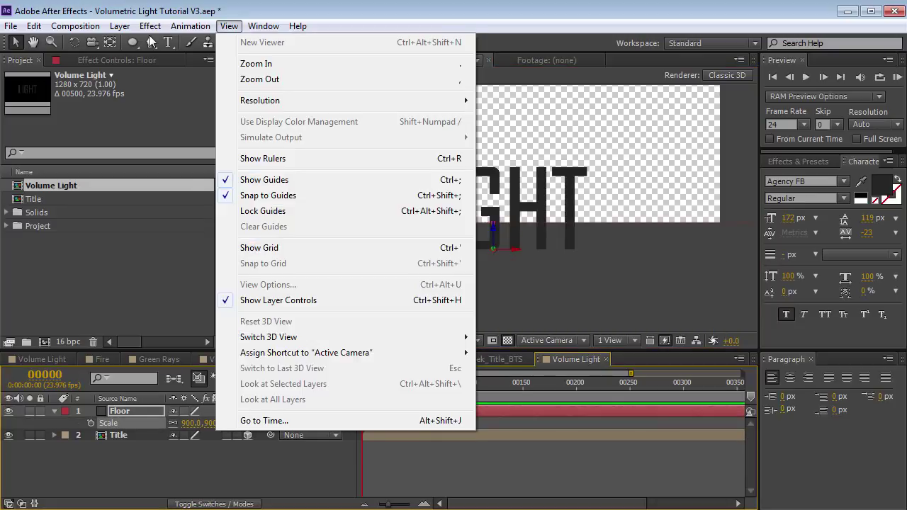
- Add Camera 1 using the 28mm lens preset
click(151, 42)
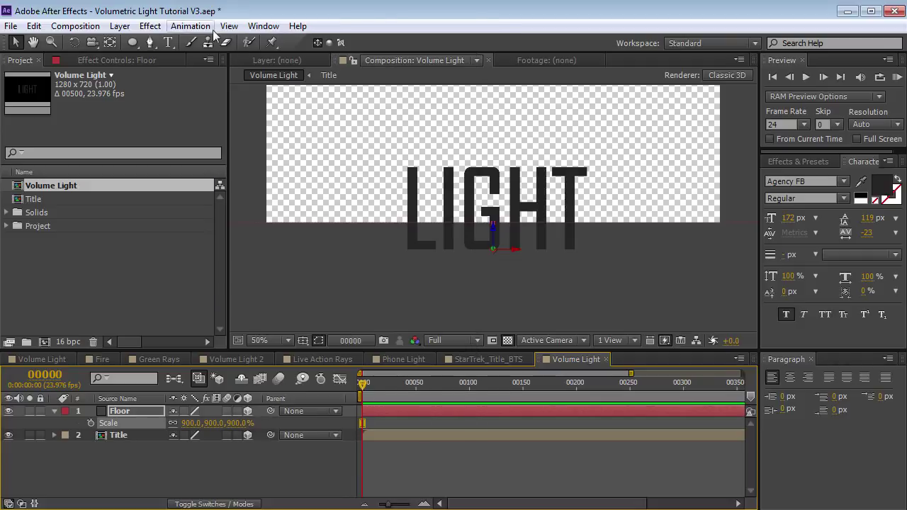
click(120, 25)
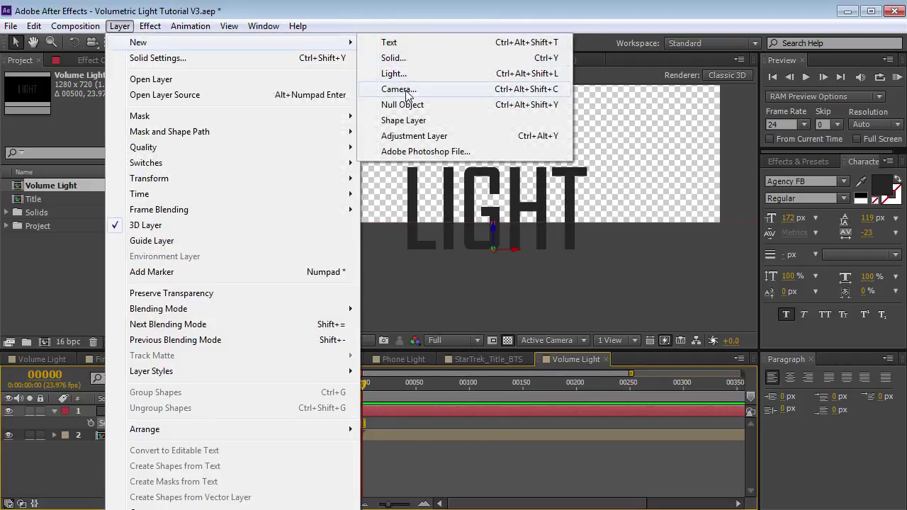
click(398, 88)
click(333, 157)
click(312, 260)
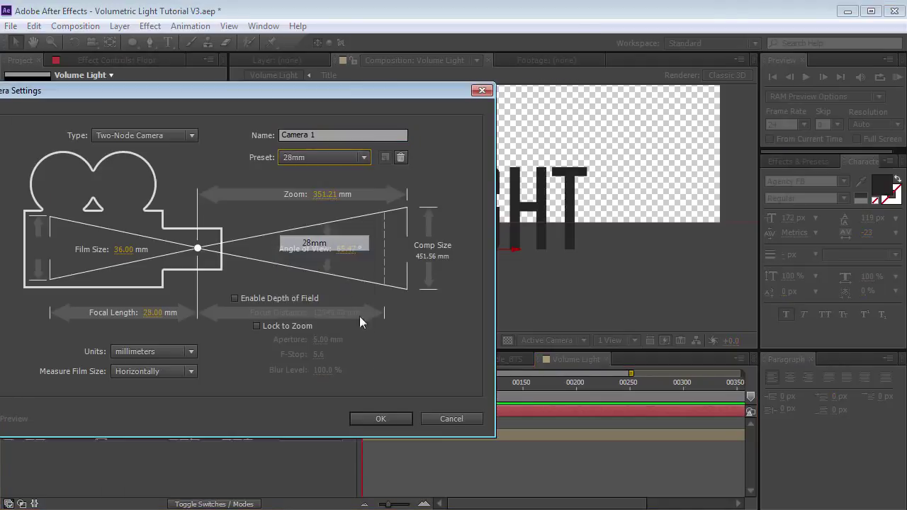
click(386, 420)
click(90, 44)
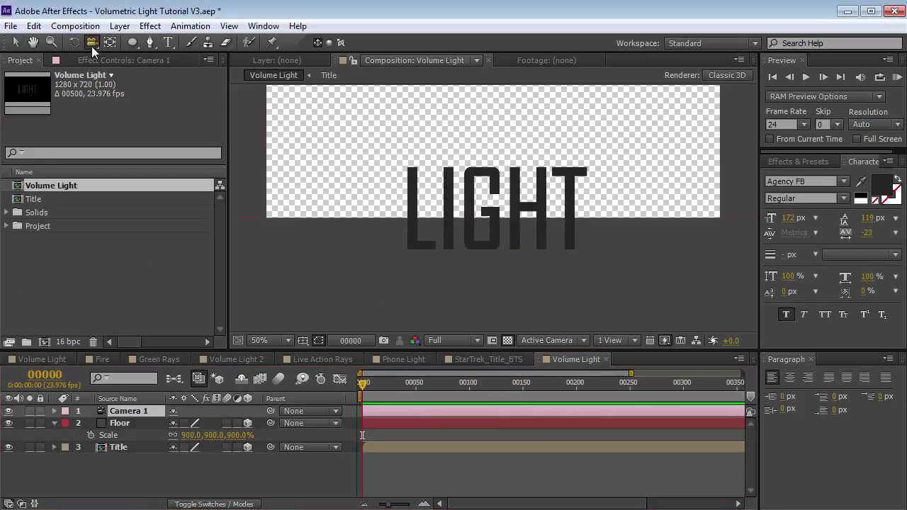
- Move the Title layer above Floor in the layer stack
mouse_move(387, 176)
mouse_down()
mouse_move(368, 173)
mouse_move(411, 190)
mouse_up()
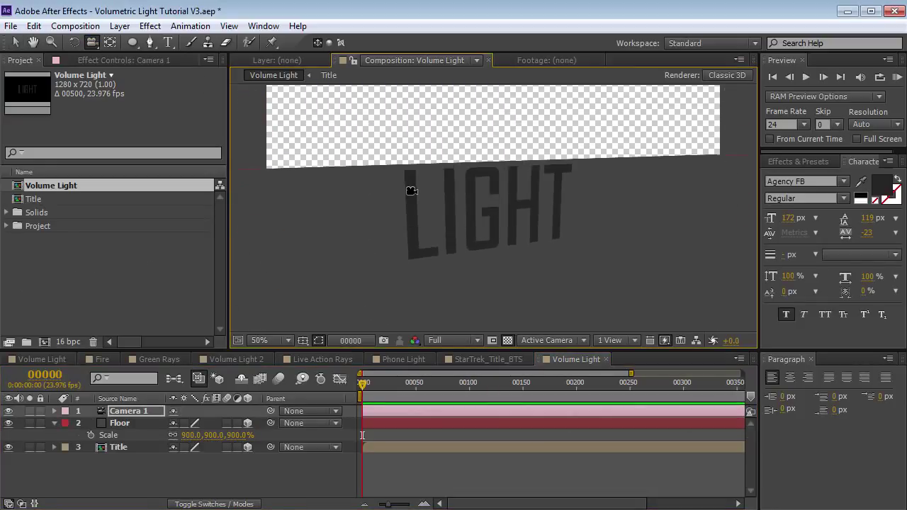
click(55, 424)
drag(114, 435, 119, 425)
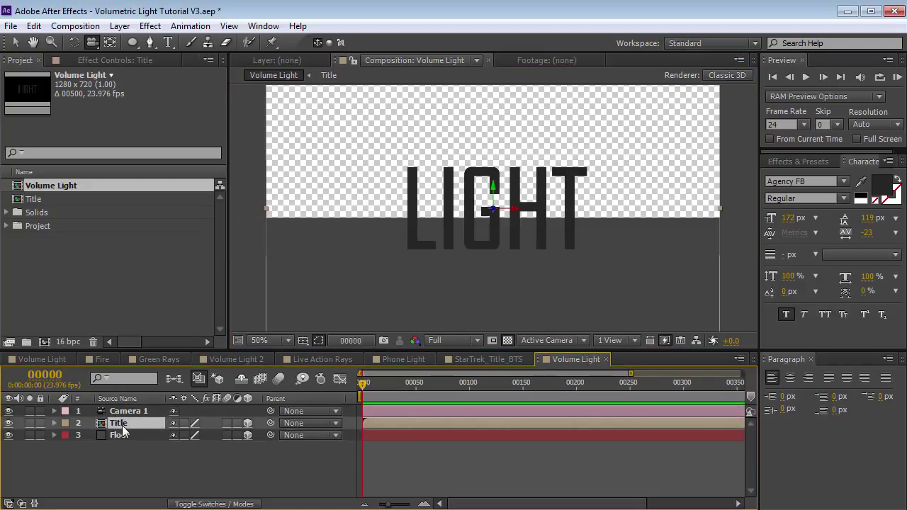
- Add a black solid named BG and move it to the bottom of the stack
click(120, 26)
mouse_move(139, 43)
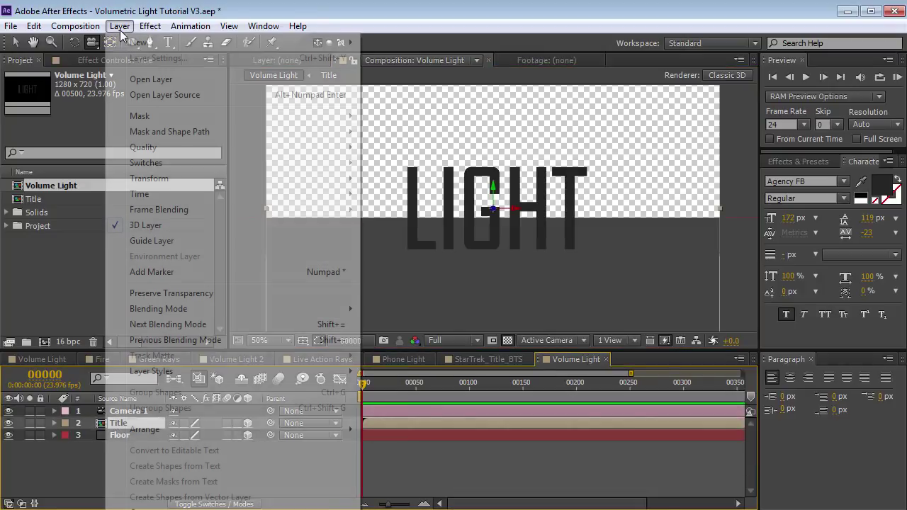
click(383, 56)
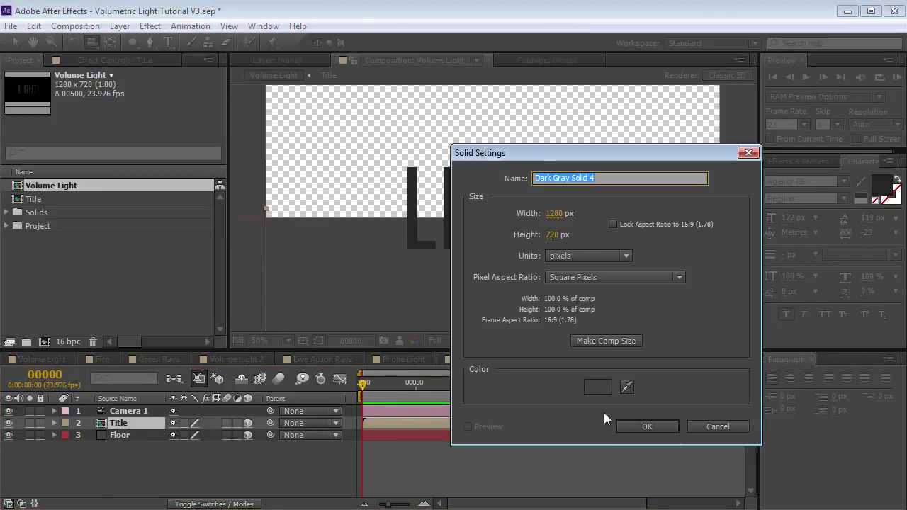
click(597, 386)
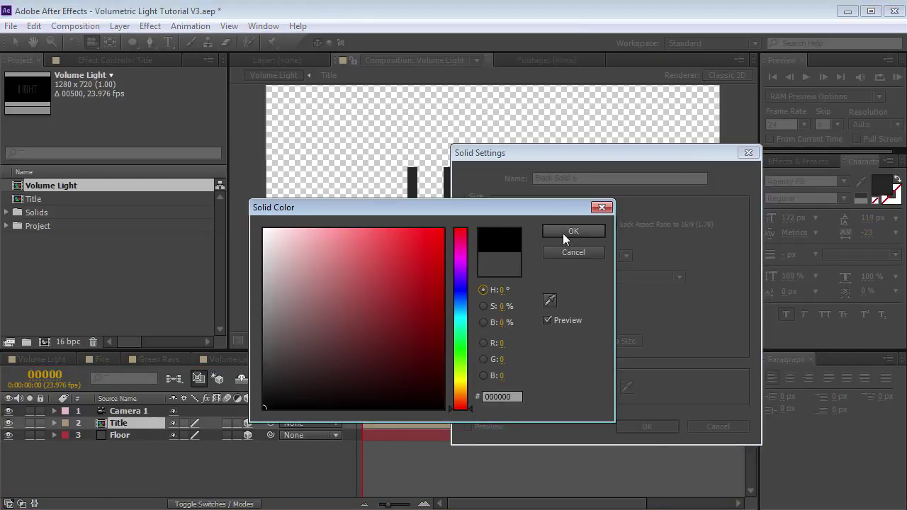
click(563, 233)
text(BG)
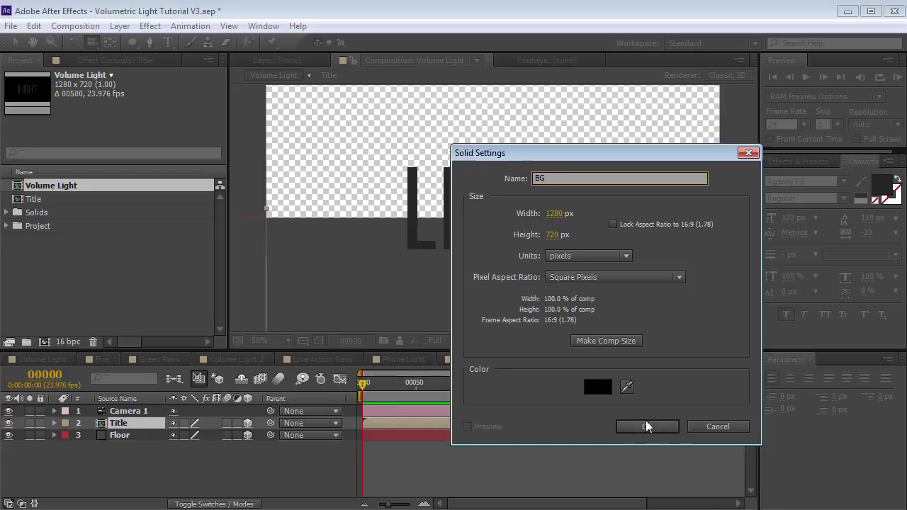
click(647, 426)
drag(119, 417, 124, 461)
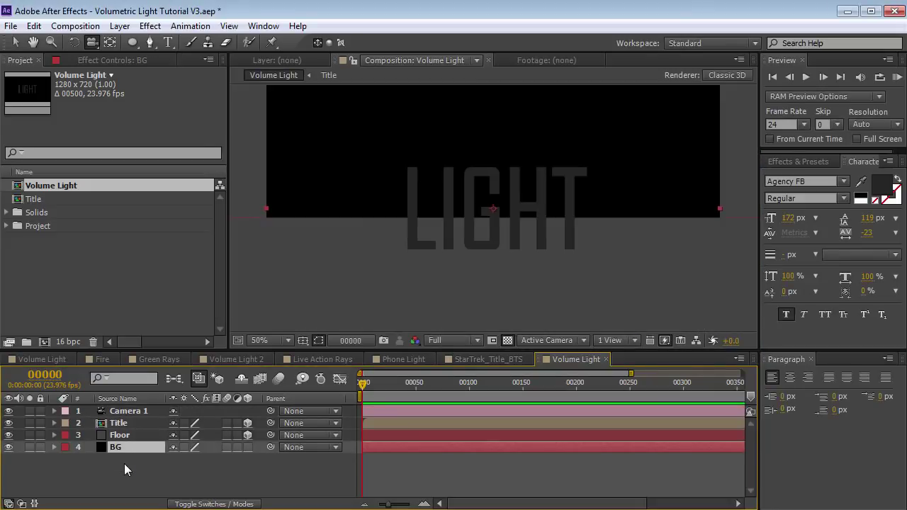
- Add Light 1 and position it just above the LIGHT title
click(119, 26)
mouse_move(138, 43)
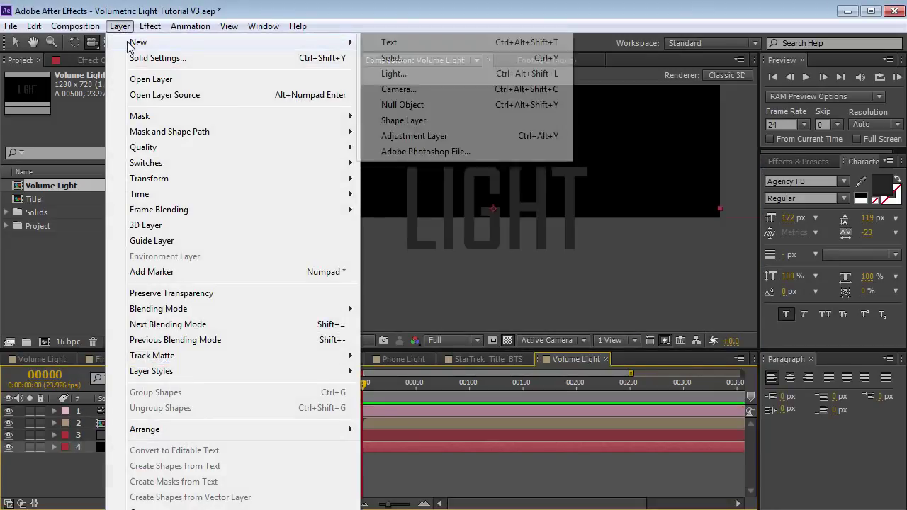
click(394, 73)
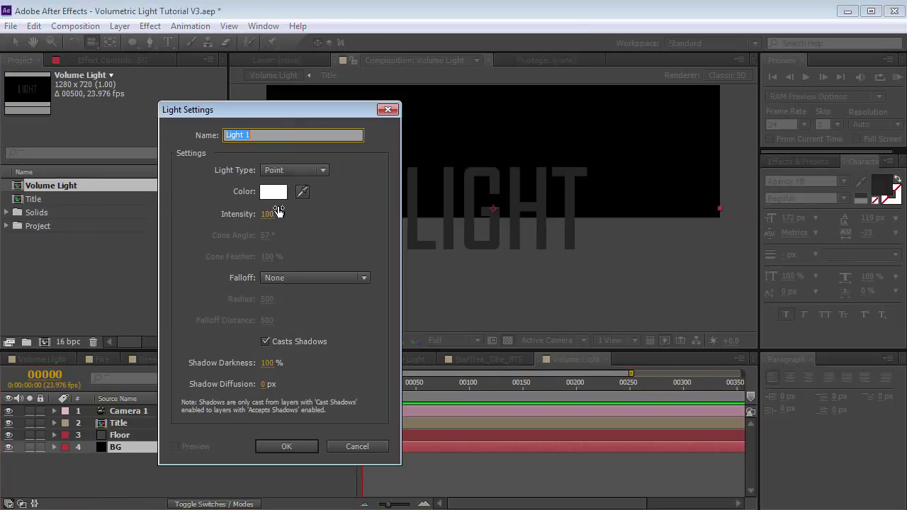
click(285, 445)
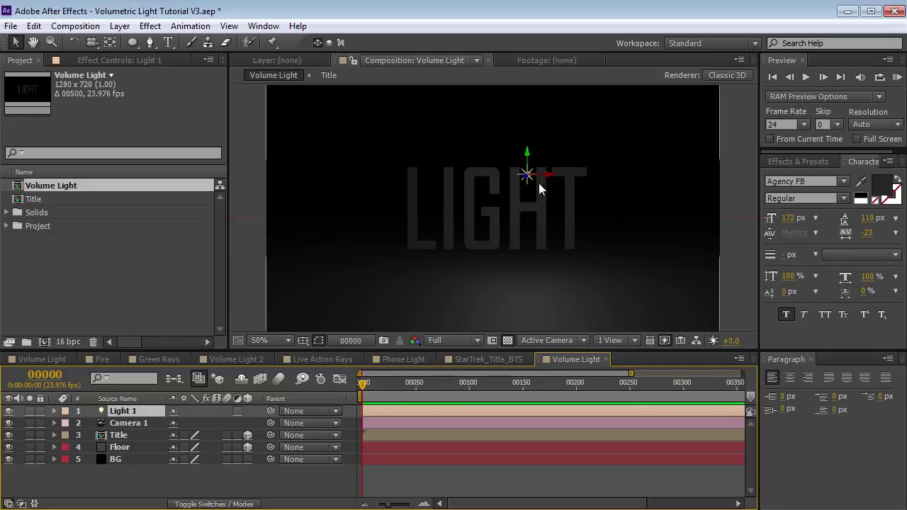
mouse_move(527, 175)
mouse_down()
mouse_move(500, 175)
mouse_move(494, 147)
mouse_up()
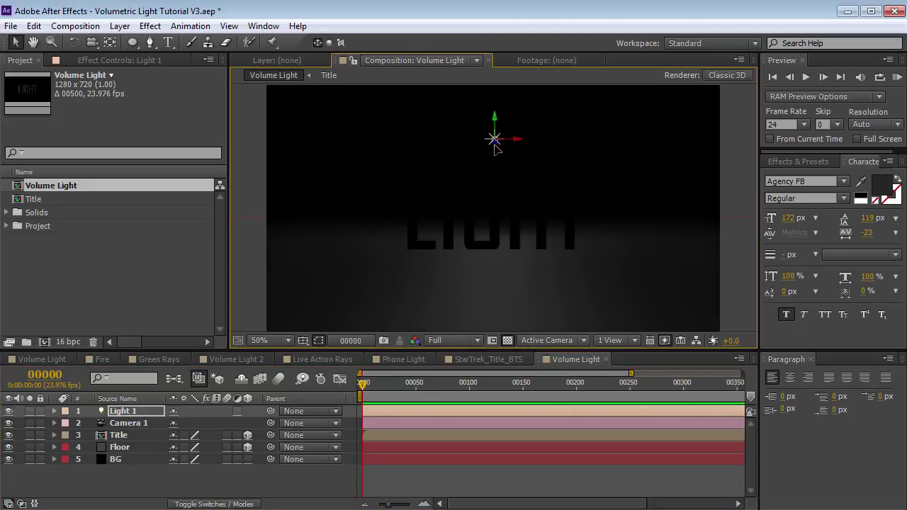
drag(496, 147, 488, 168)
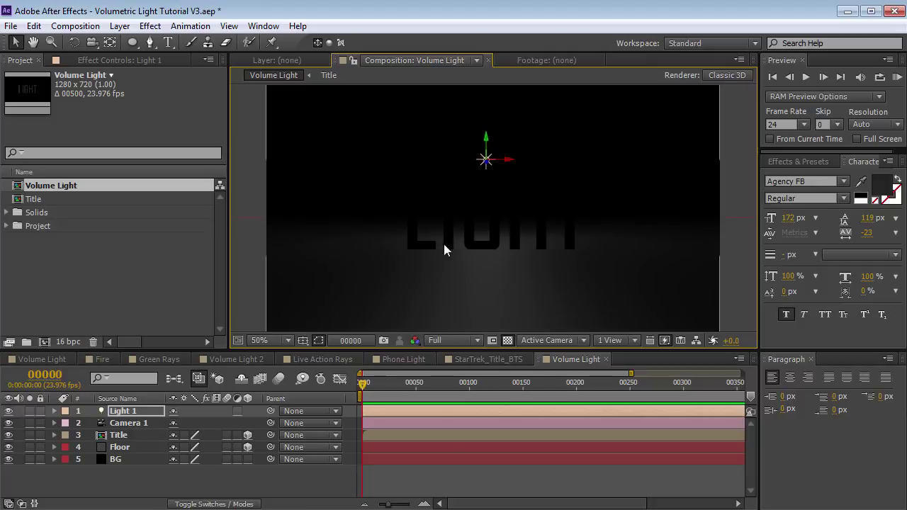
- Turn on Casts Shadows for Title, restore the camera view, and select Light 1
click(119, 435)
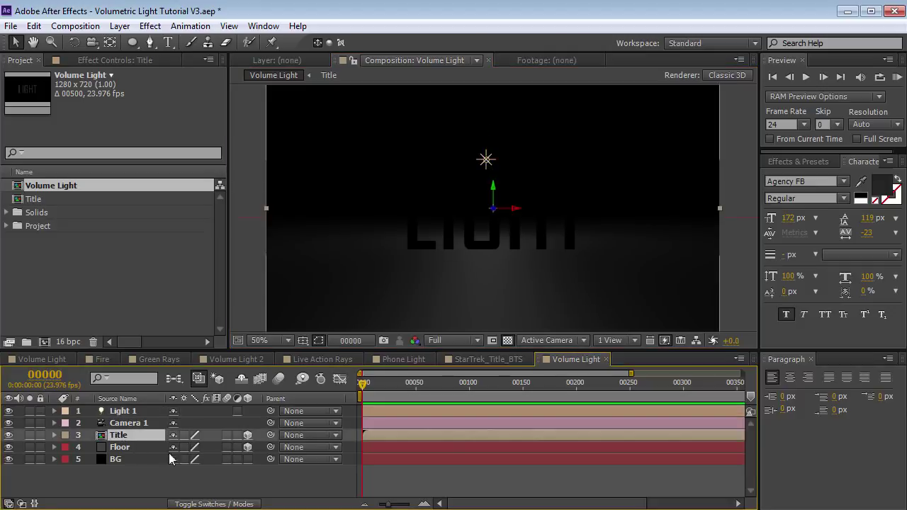
key(a)
key(a)
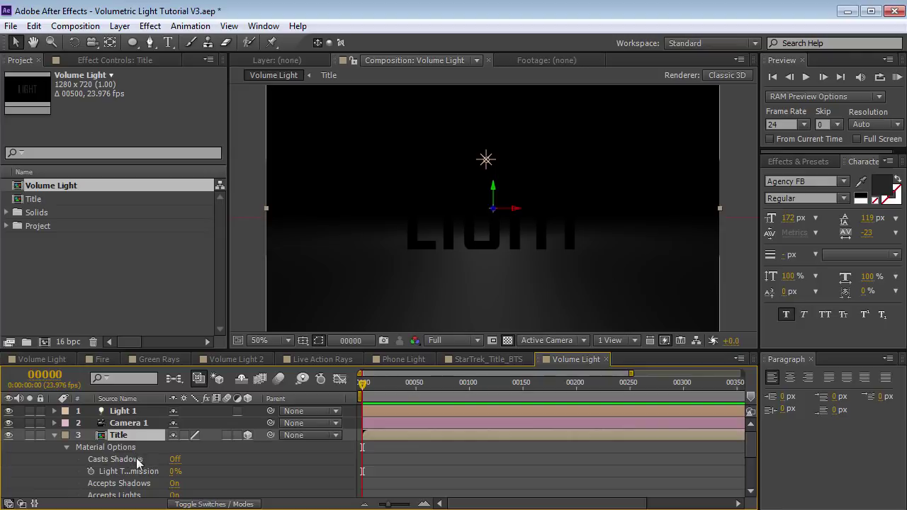
click(175, 459)
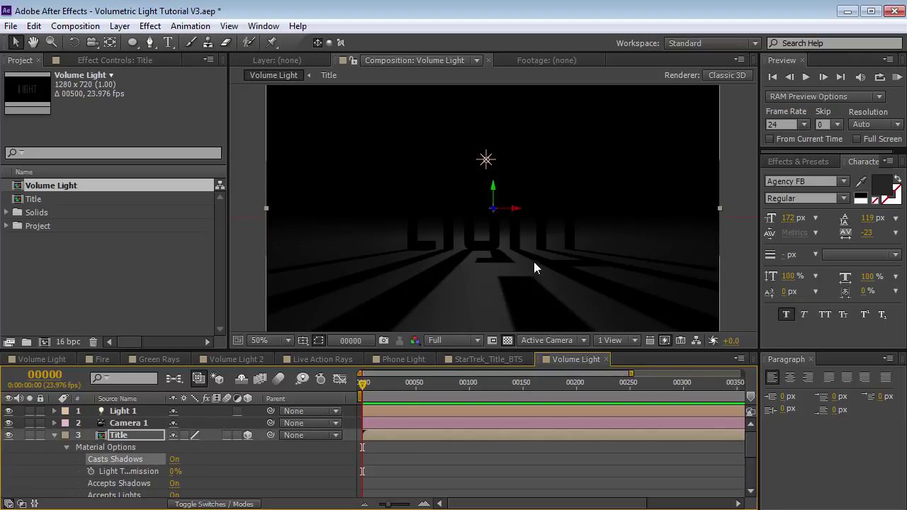
key(c)
drag(500, 223, 429, 232)
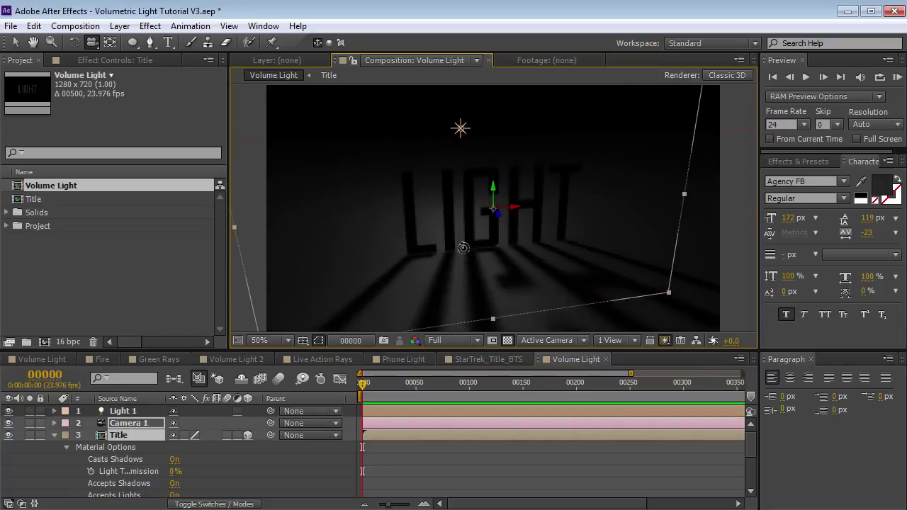
key(ctrl+z)
key(ctrl+z)
key(ctrl+z)
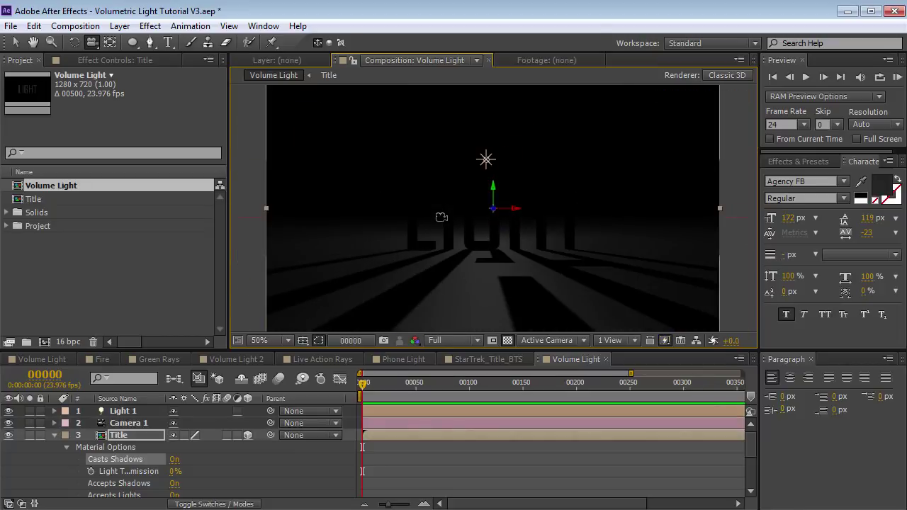
key(v)
click(489, 166)
- Raise Light 1's intensity to 187% and increase its shadow diffusion
key(t)
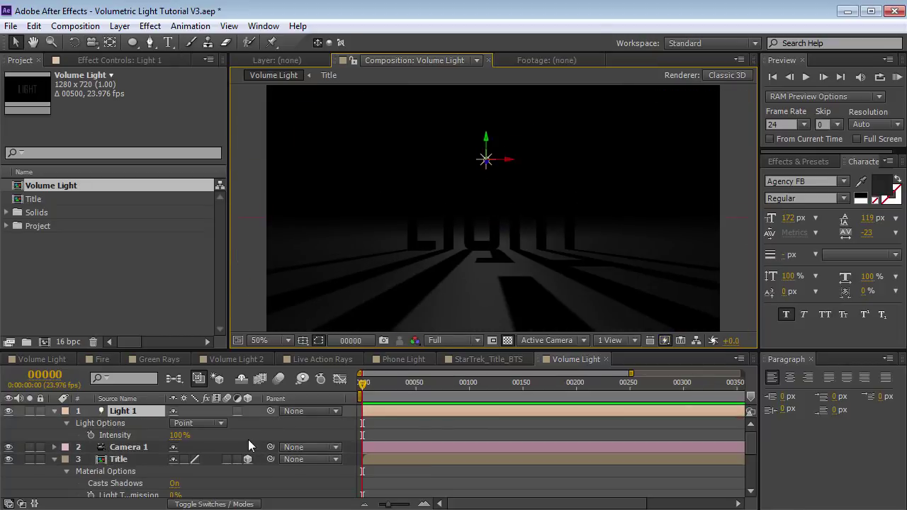
mouse_move(180, 435)
mouse_down()
mouse_move(248, 428)
mouse_move(237, 430)
mouse_up()
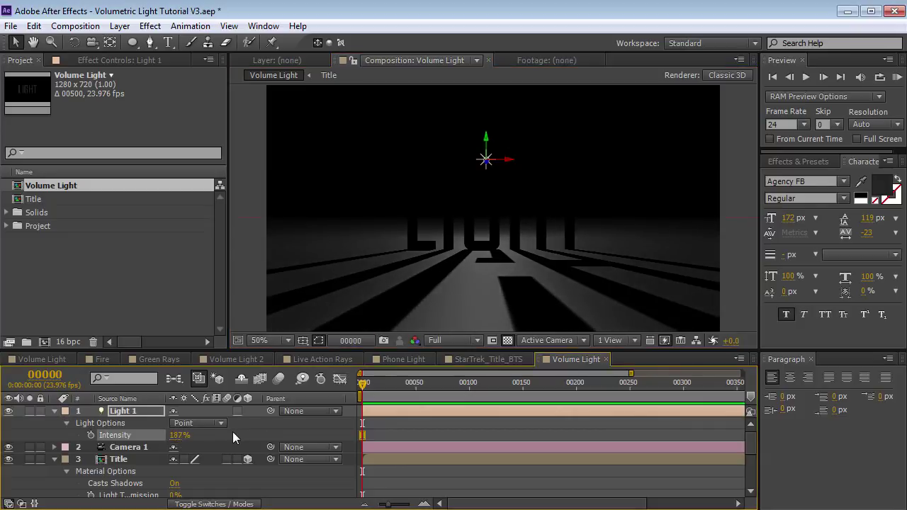
click(151, 424)
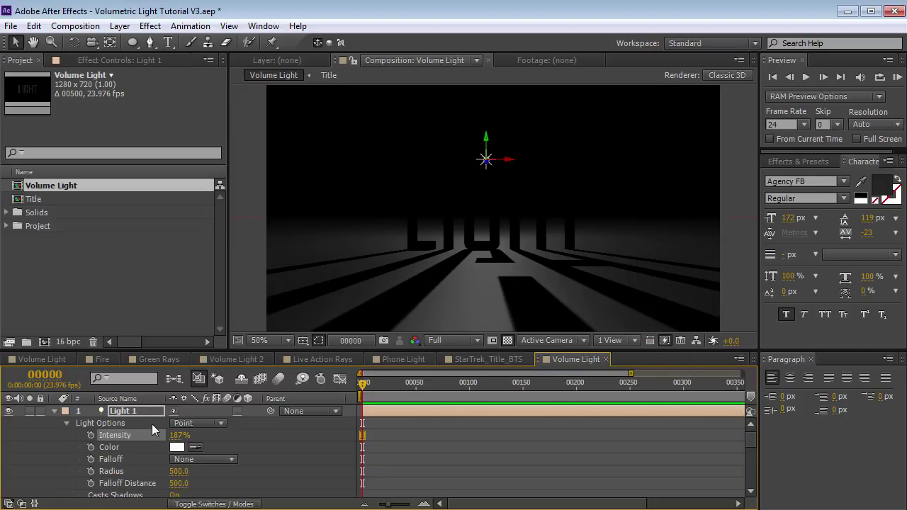
scroll(145, 459, down, 3)
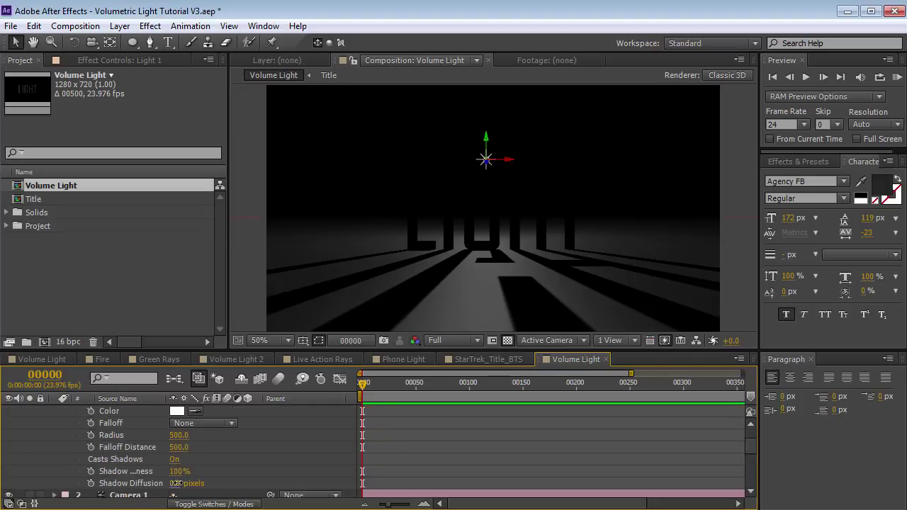
drag(174, 483, 189, 483)
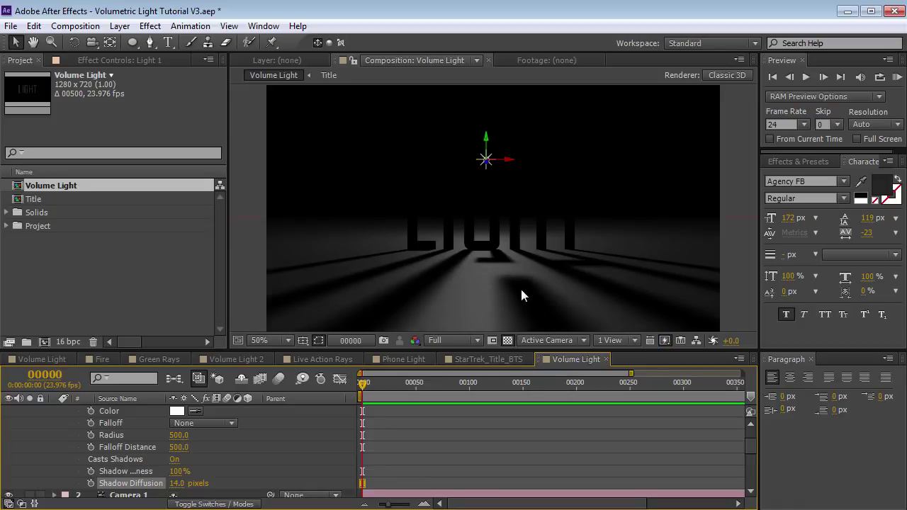
- Set the 3D renderer's shadow map resolution to 500, then soften shadows to about 39 pixels
click(664, 340)
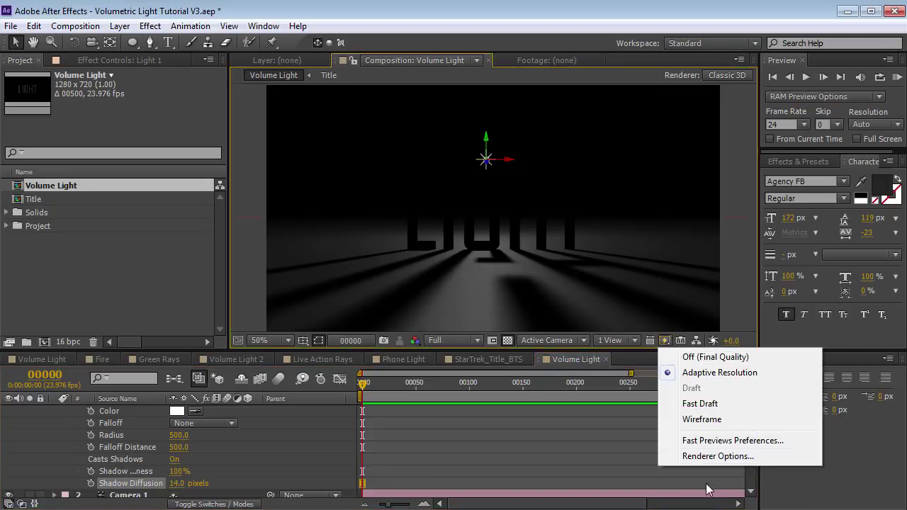
click(717, 457)
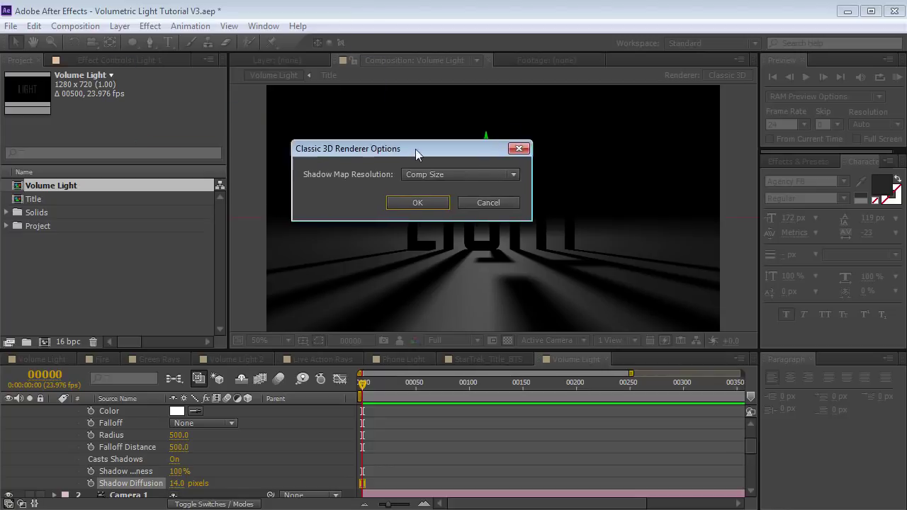
click(441, 175)
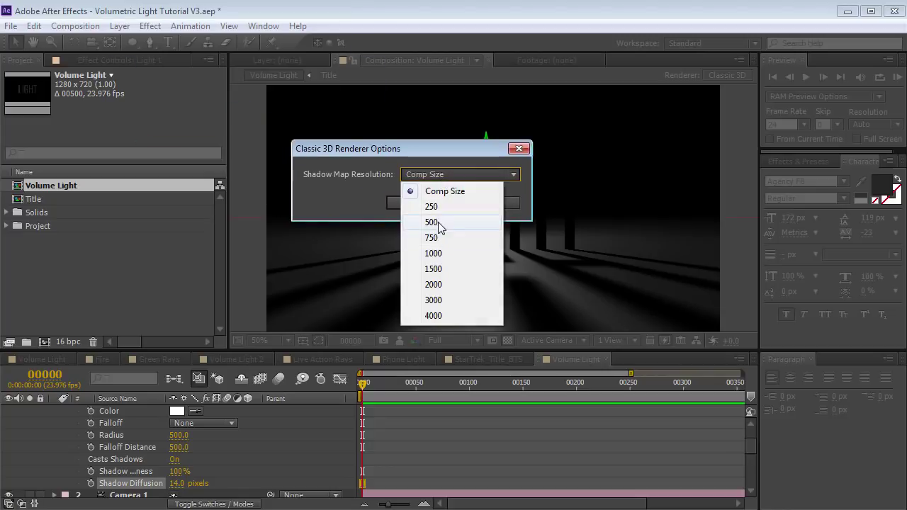
click(435, 222)
click(427, 206)
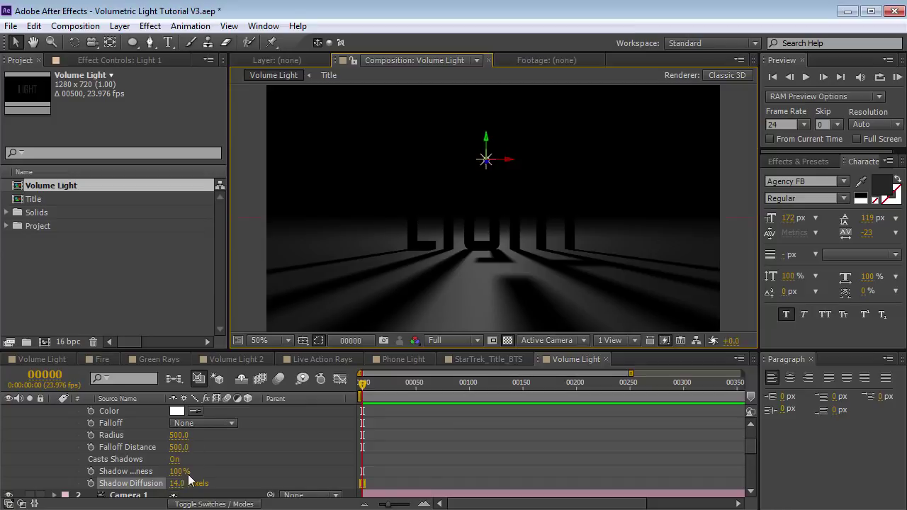
drag(184, 484, 190, 486)
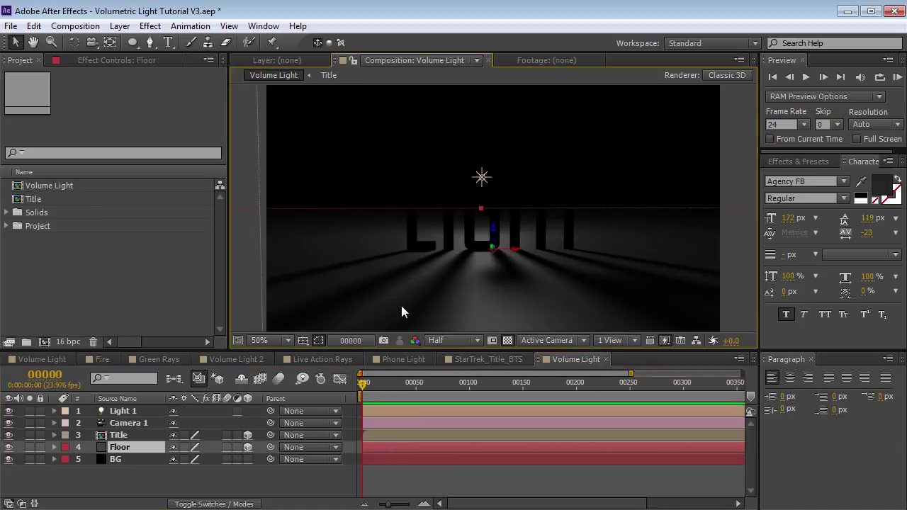
- Create a white solid layer named 'Light Source'
click(119, 26)
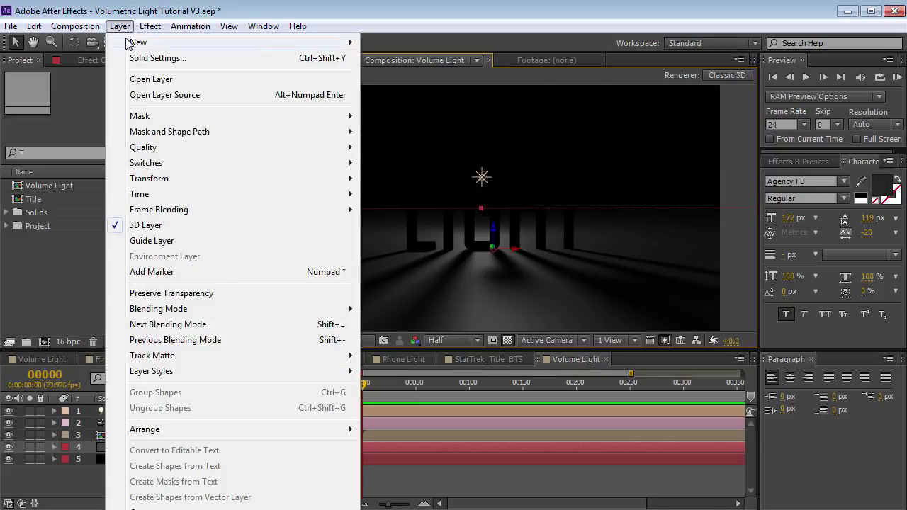
mouse_move(139, 43)
click(395, 60)
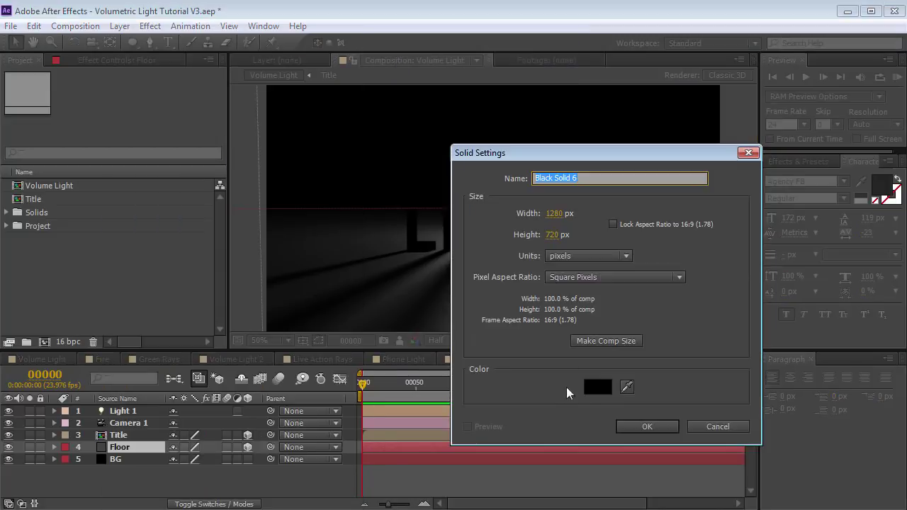
click(596, 387)
click(264, 223)
click(583, 228)
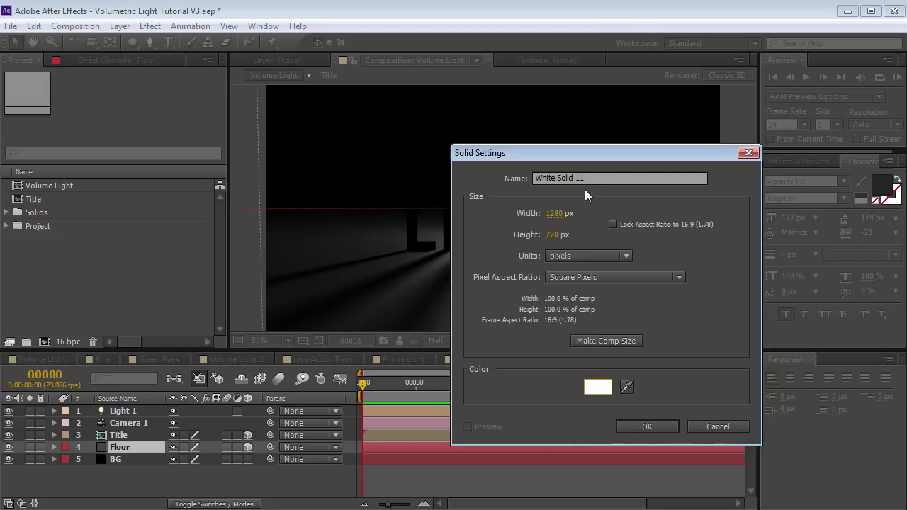
text(Ligh)
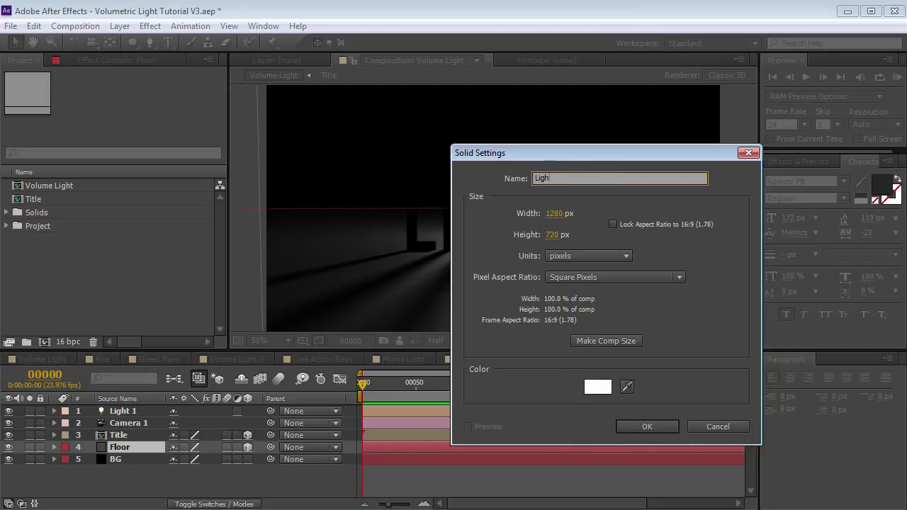
text(t Source)
click(660, 427)
- Mask Light Source with a centred circle, make it 3D, and set Accepts Lights to Off
drag(135, 42, 192, 77)
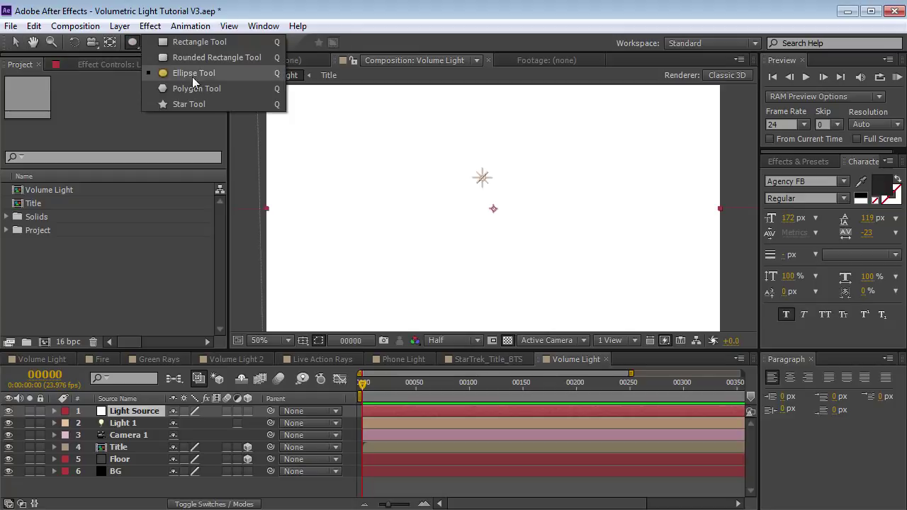
drag(490, 206, 535, 263)
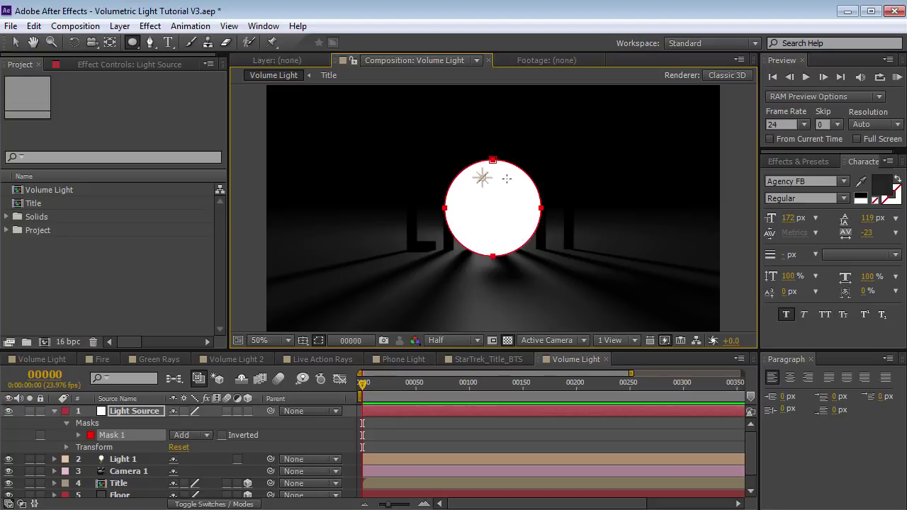
key(v)
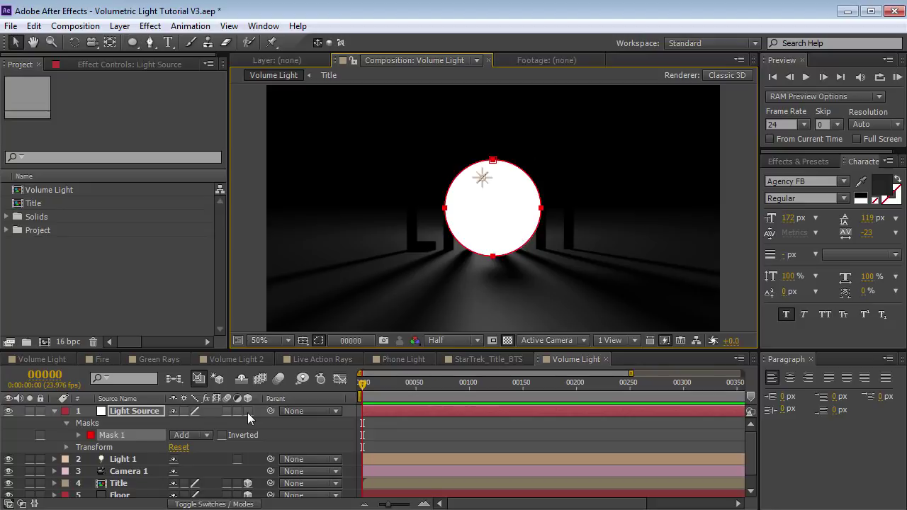
click(248, 412)
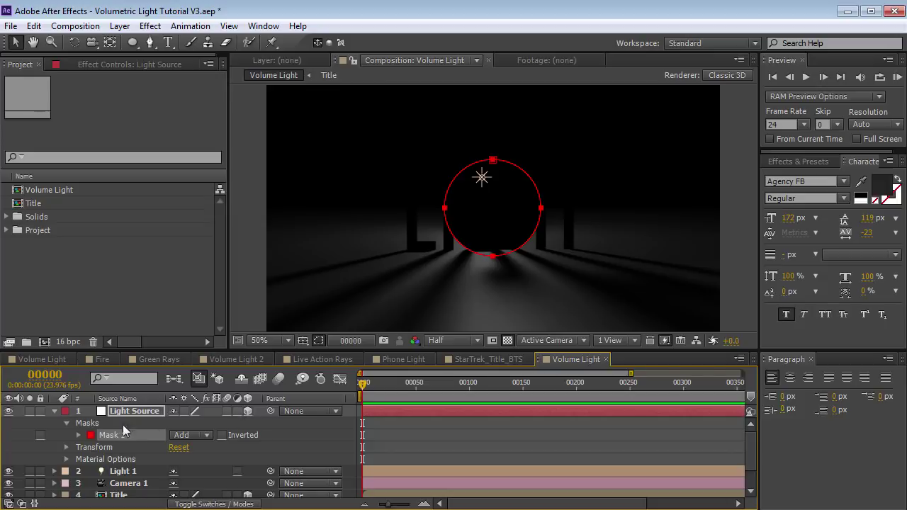
key(a)
key(a)
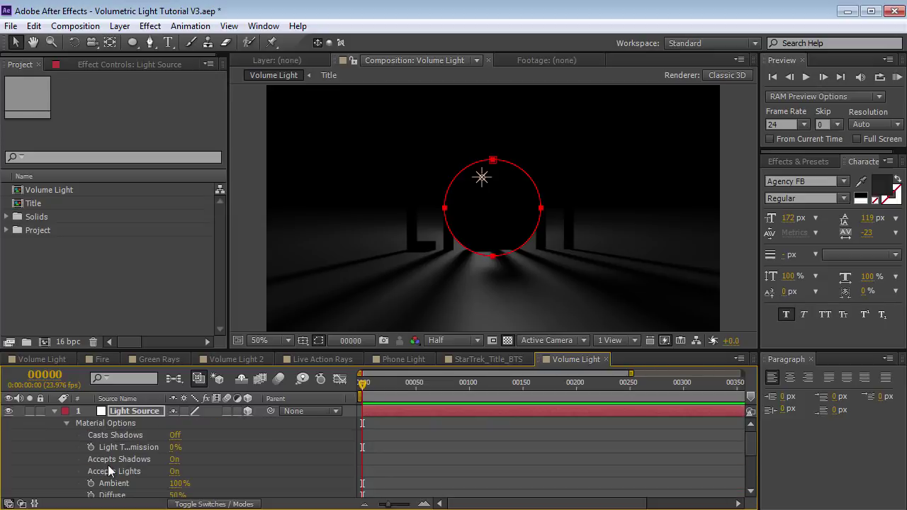
click(173, 471)
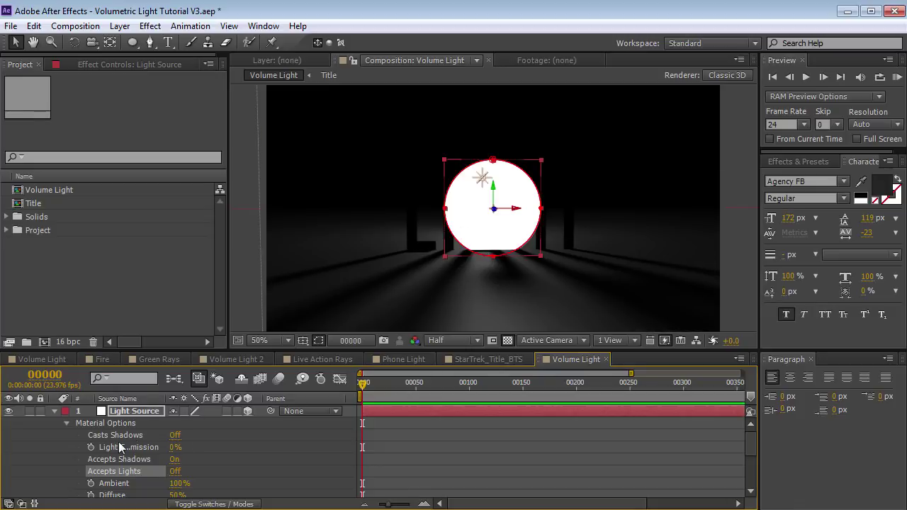
key(a)
key(a)
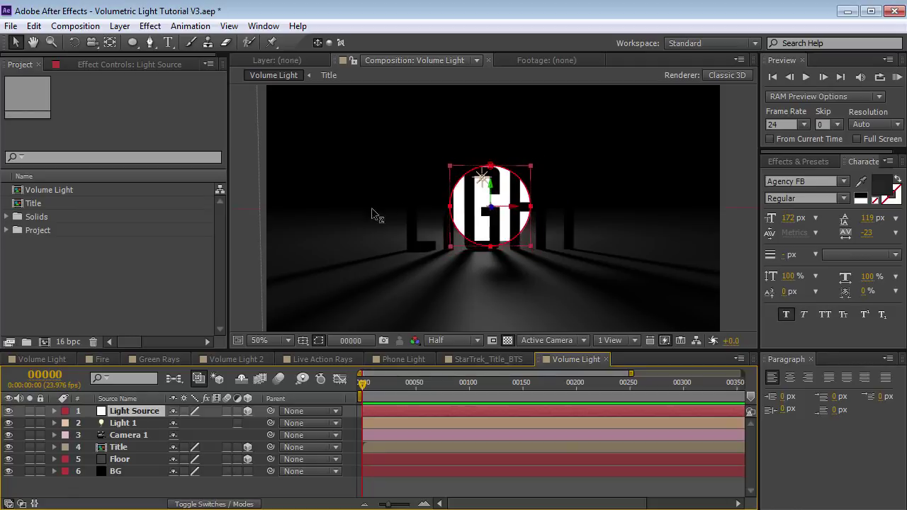
key(y)
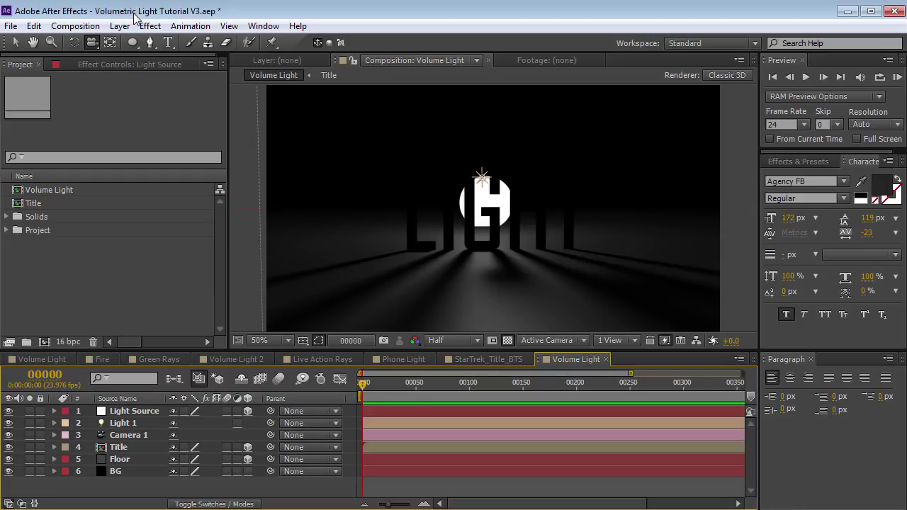
- Add a new adjustment layer named 'Volume Light'
click(119, 26)
mouse_move(138, 42)
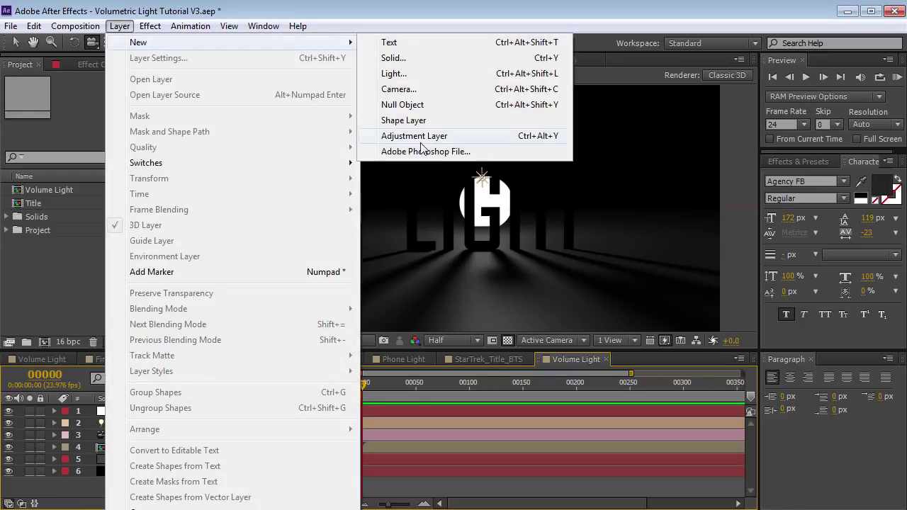
click(415, 136)
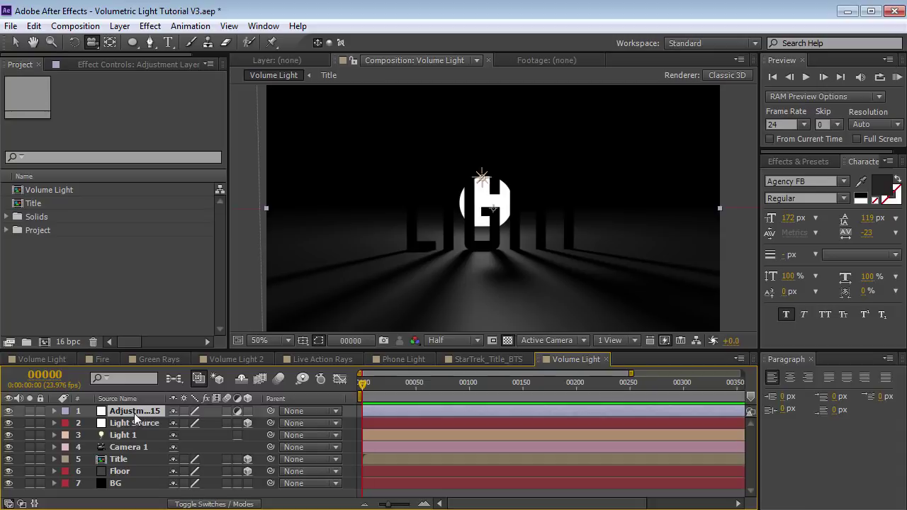
key(Return)
text(Volume L)
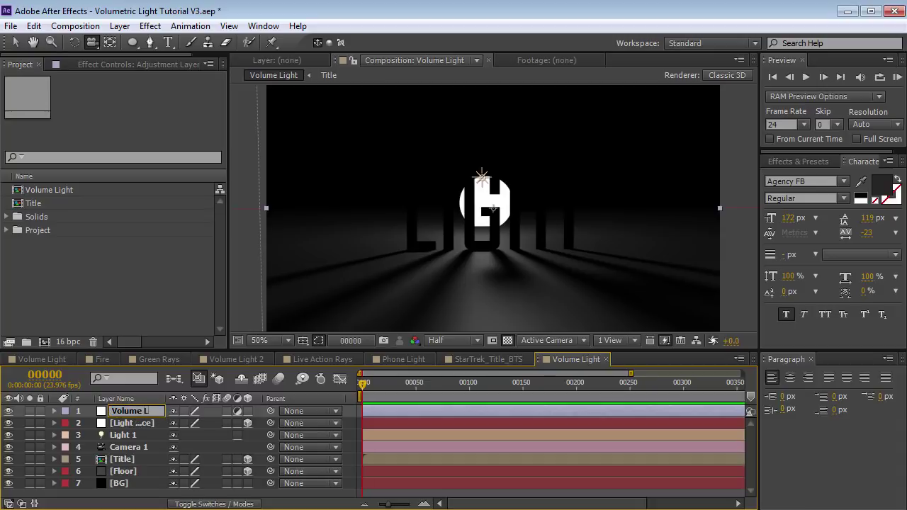
text(ight)
key(Return)
click(798, 162)
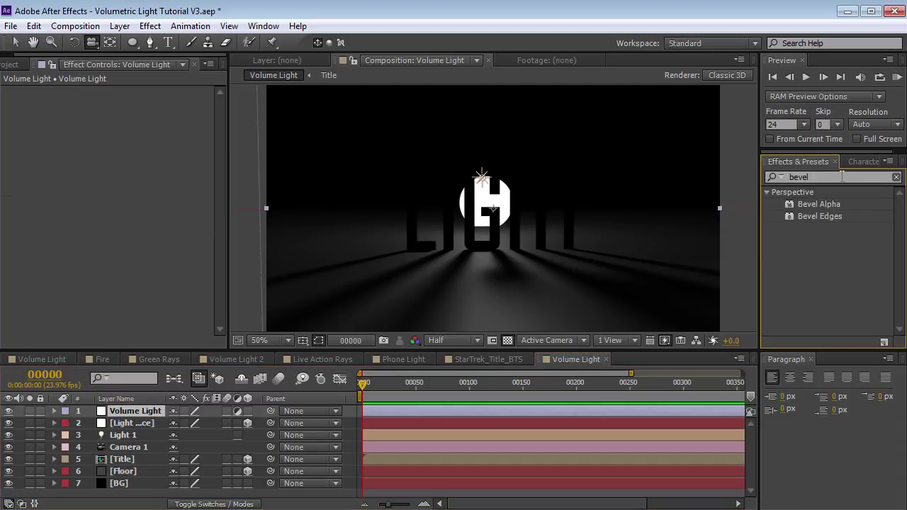
- Apply CC Radial Fast Blur to Volume Light with Zoom set to Brightest
click(842, 176)
text(radia)
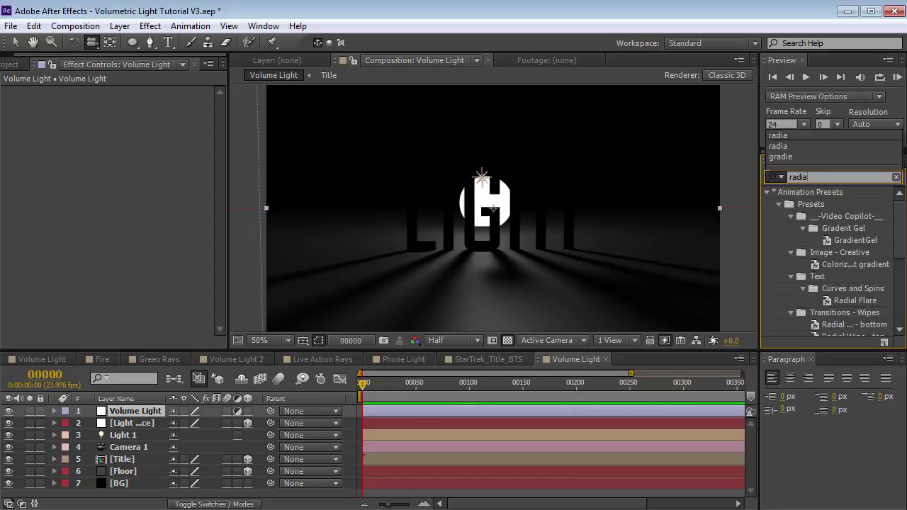
text(l fast)
click(836, 205)
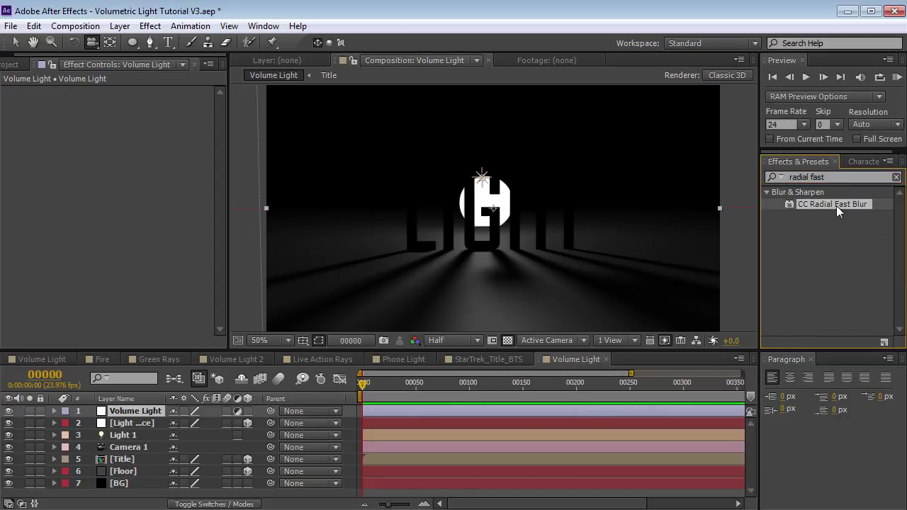
drag(828, 204, 136, 412)
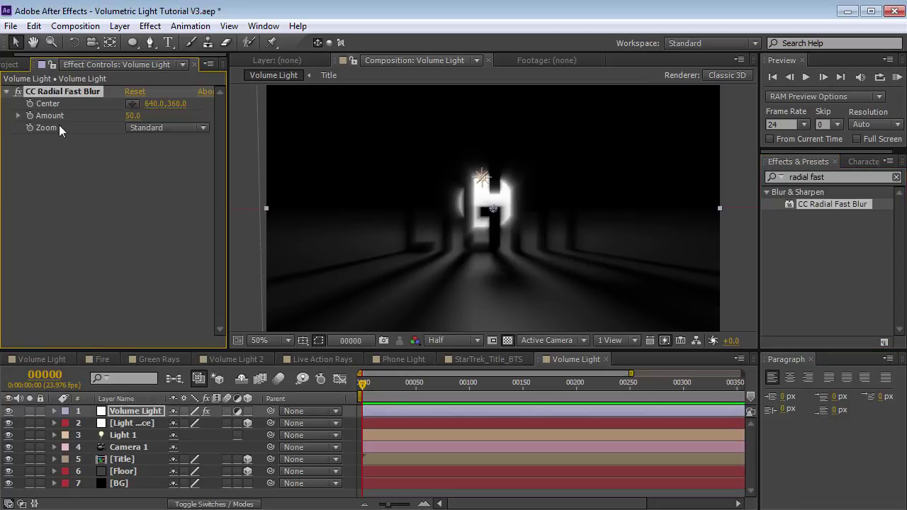
click(170, 128)
click(169, 157)
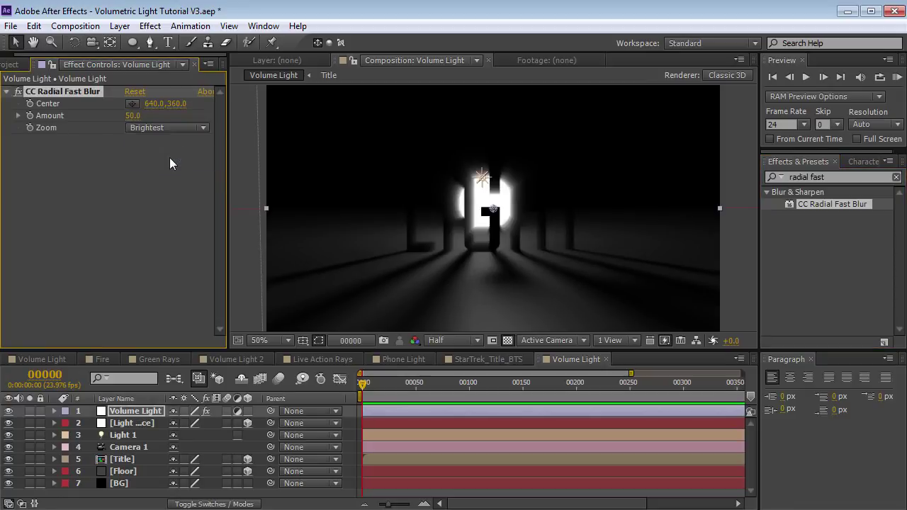
- Scrub the CC Radial Fast Blur Amount from 50 up to 86
drag(133, 116, 148, 111)
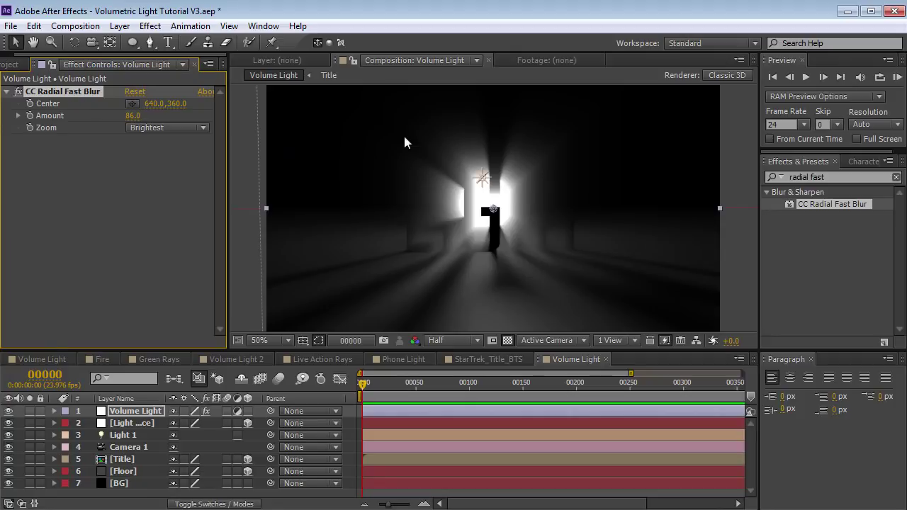
- Add a 3D null object named 'Point' with a Yellow label
click(140, 413)
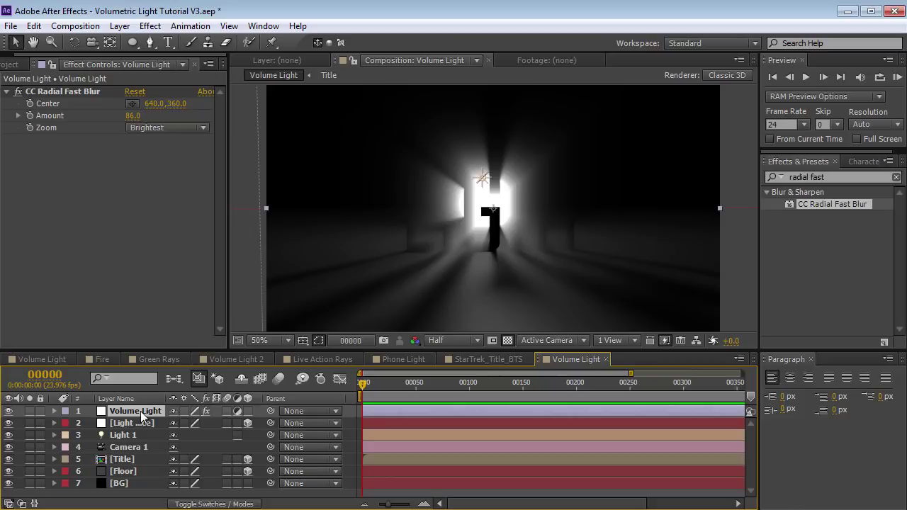
click(120, 25)
click(407, 107)
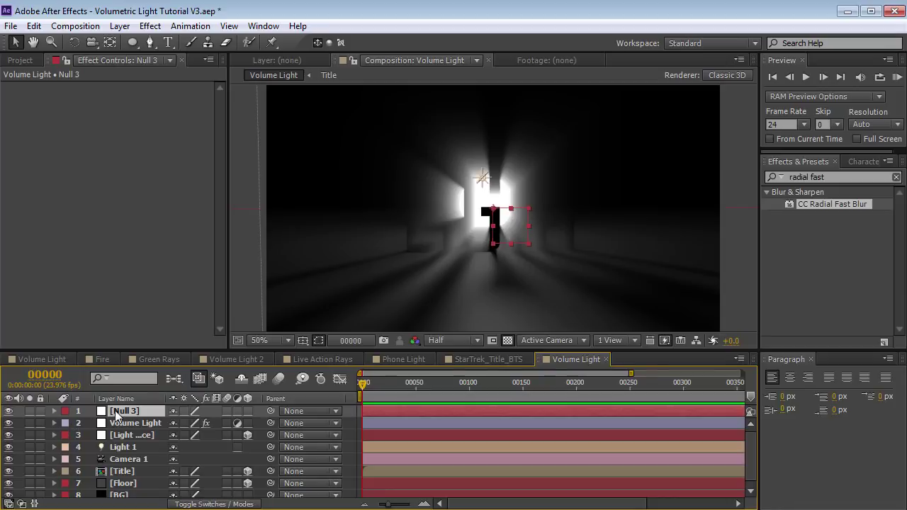
click(248, 411)
text(Point)
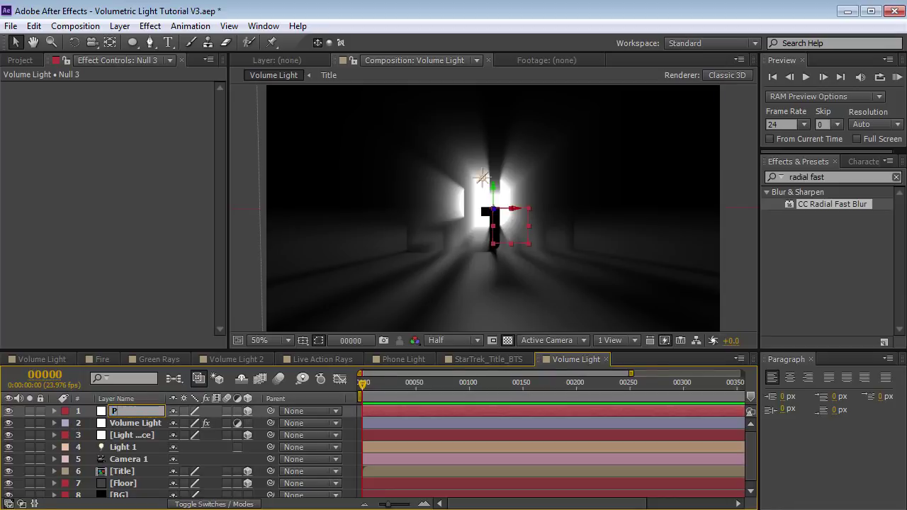
click(128, 419)
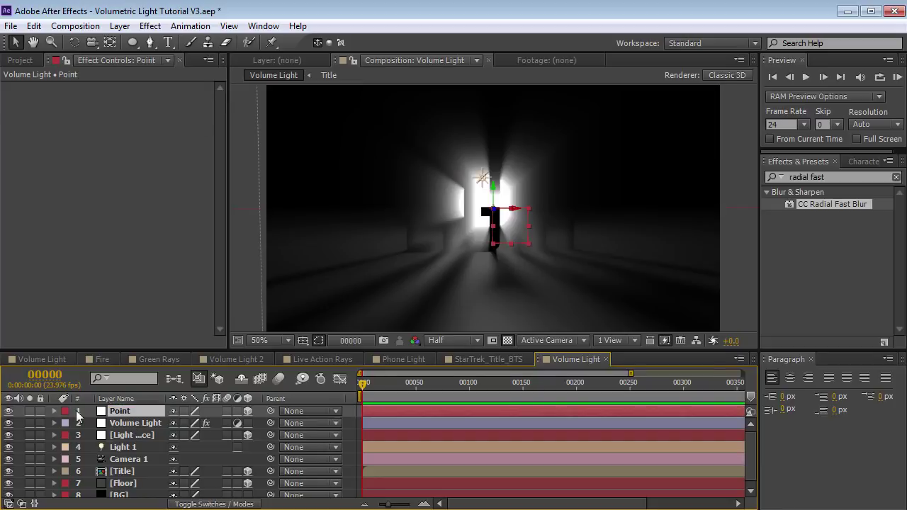
click(65, 411)
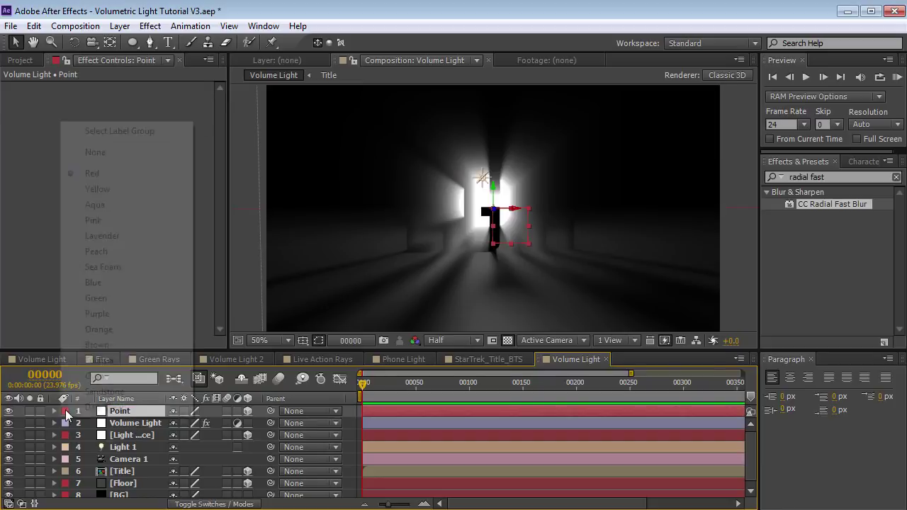
click(97, 190)
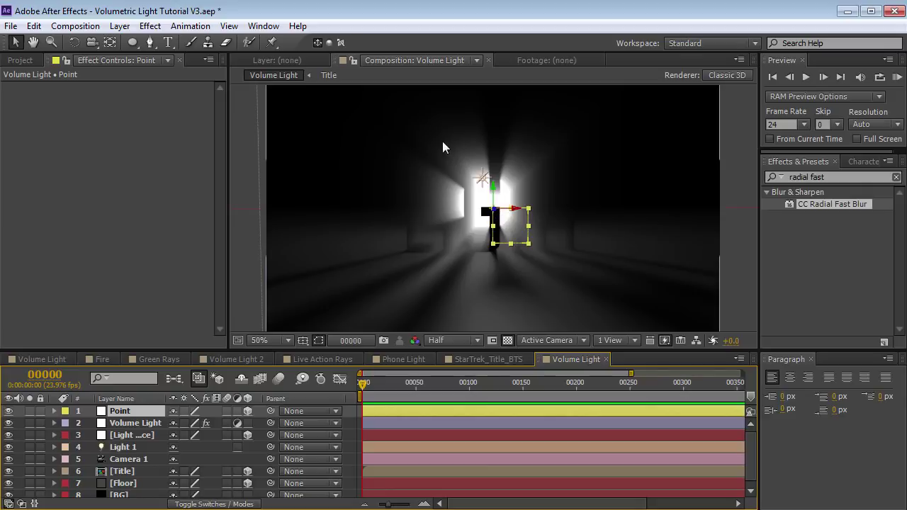
- Orbit the scene camera so the light swings to the right
mouse_move(518, 248)
mouse_down()
mouse_move(502, 219)
mouse_move(383, 144)
mouse_up()
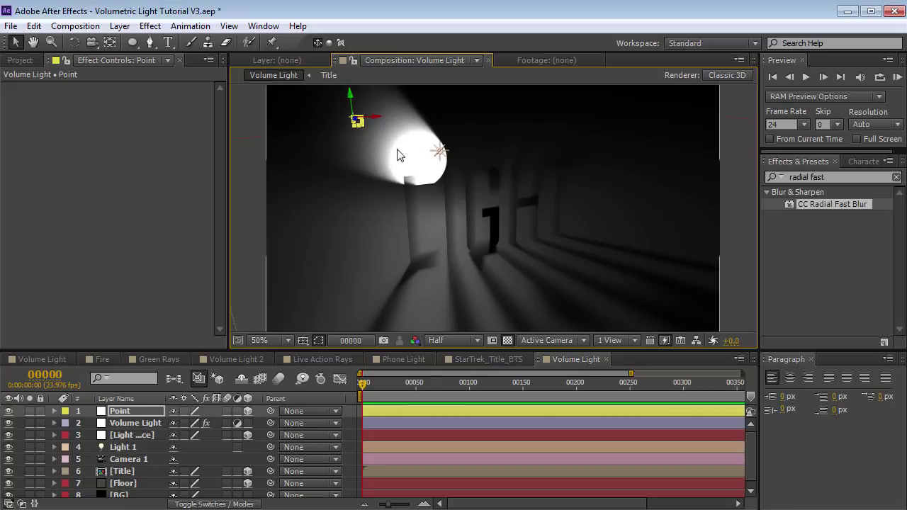
key(c)
mouse_move(561, 243)
mouse_down()
mouse_move(508, 234)
mouse_move(546, 214)
mouse_move(402, 290)
mouse_up()
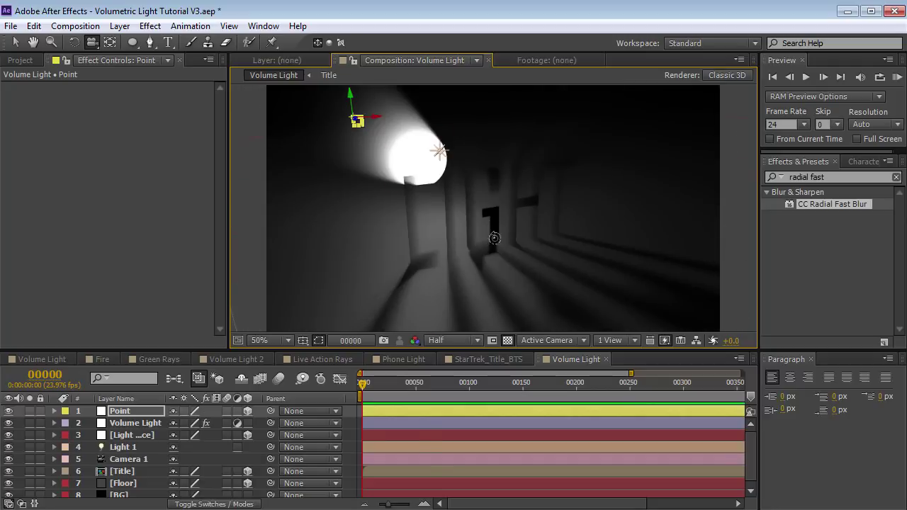
- Link the radial blur Center to the Point layer with a toComp expression
key(ctrl+z)
click(131, 422)
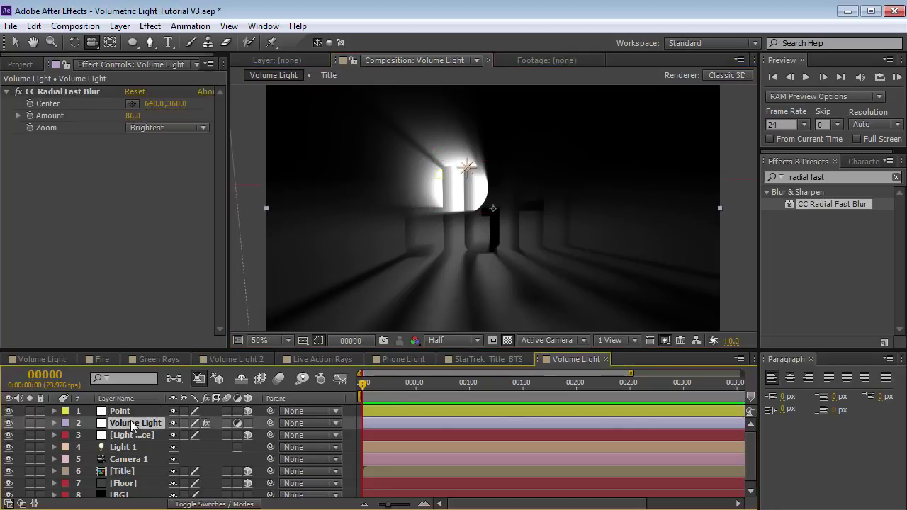
click(74, 92)
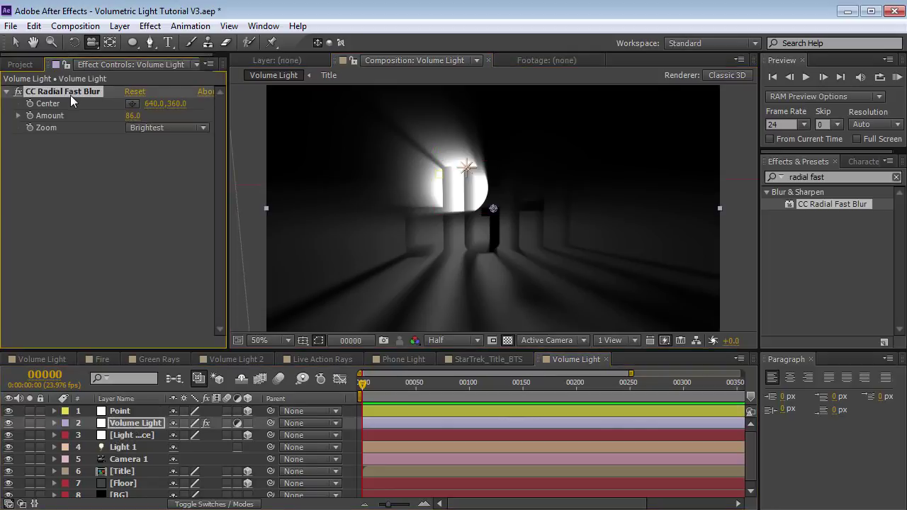
alt+click(30, 103)
drag(210, 472, 123, 418)
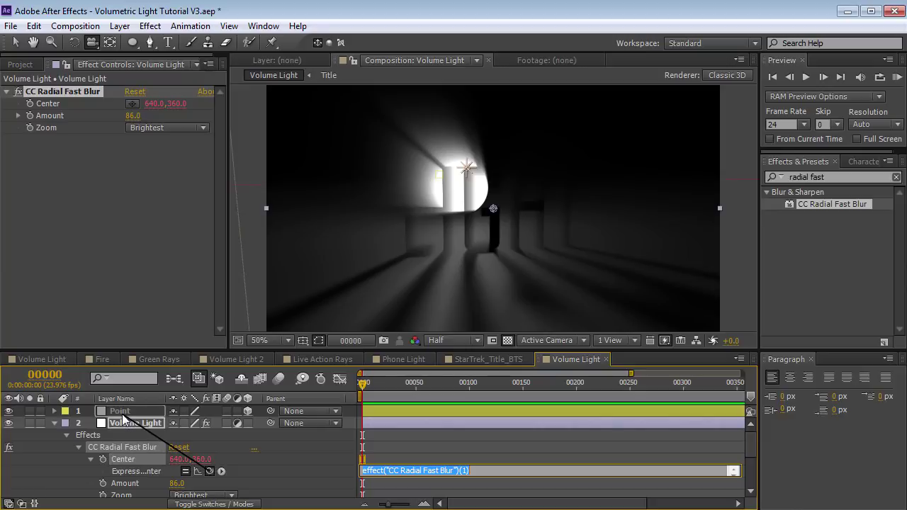
drag(122, 418, 128, 417)
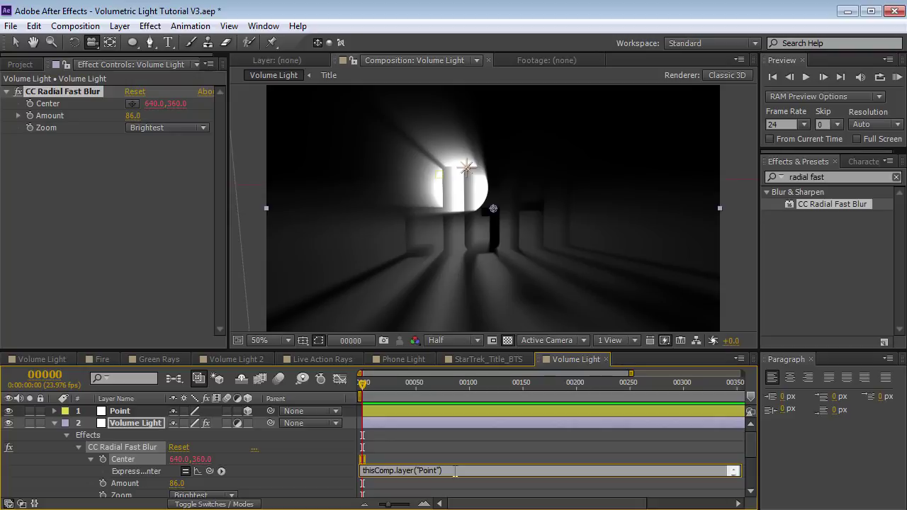
text(.toComp([0,0,0,]);)
key(KP_Enter)
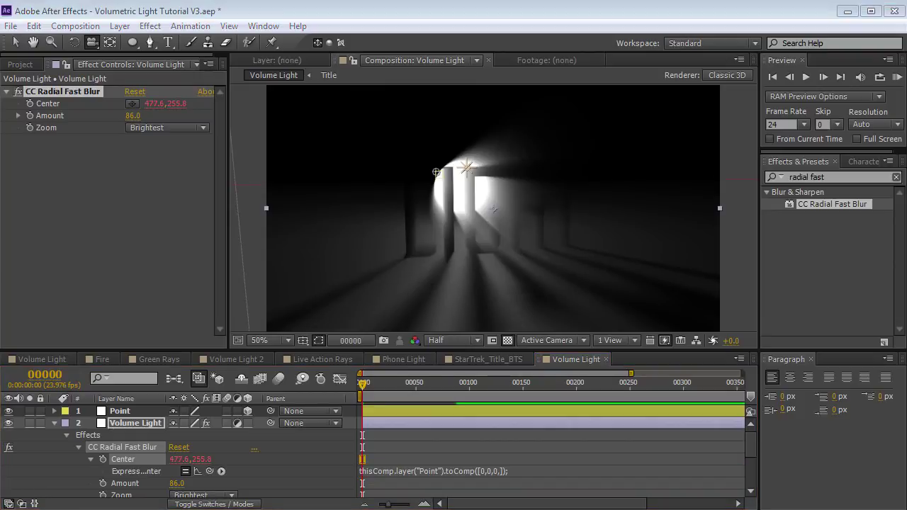
- Move the toComp reference note aside and collapse Volume Light's properties
drag(839, 456, 598, 401)
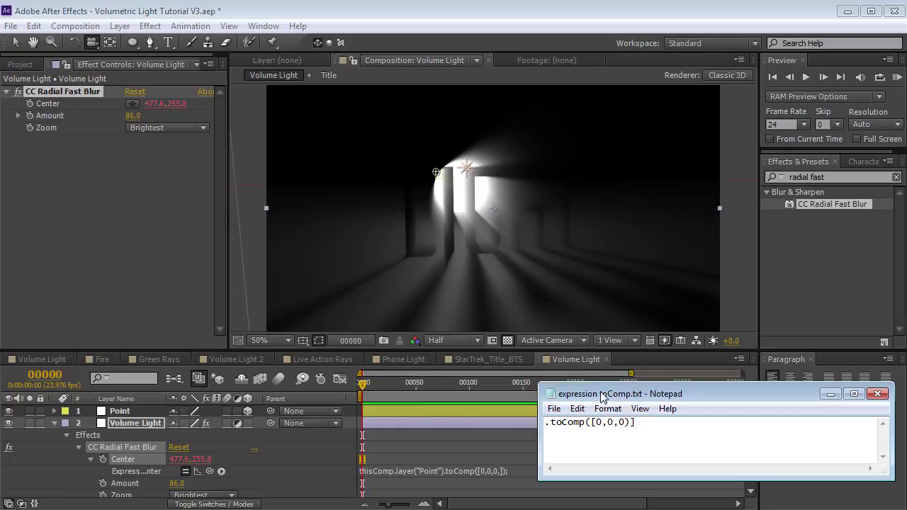
drag(602, 398, 578, 509)
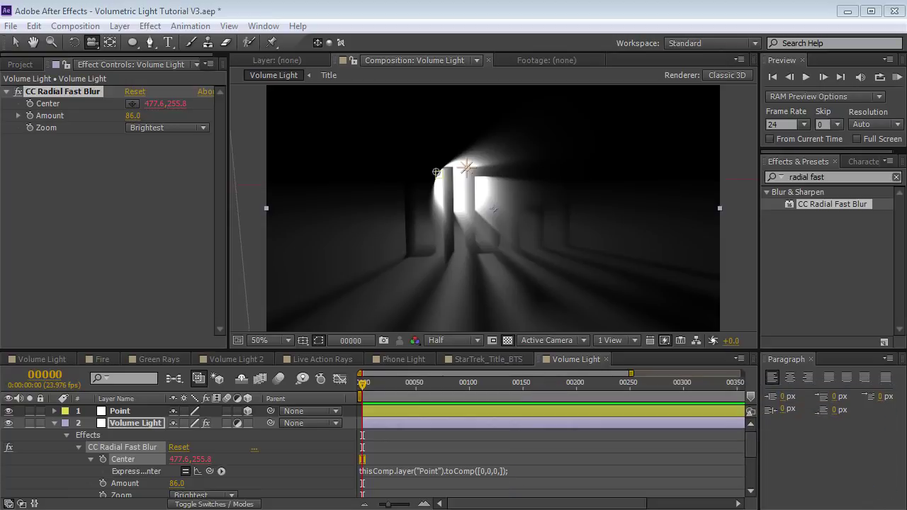
click(418, 19)
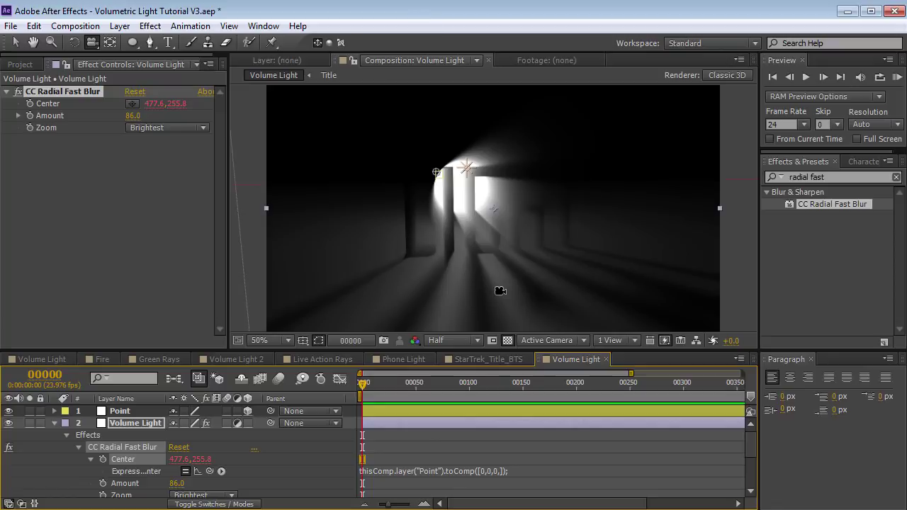
key(u)
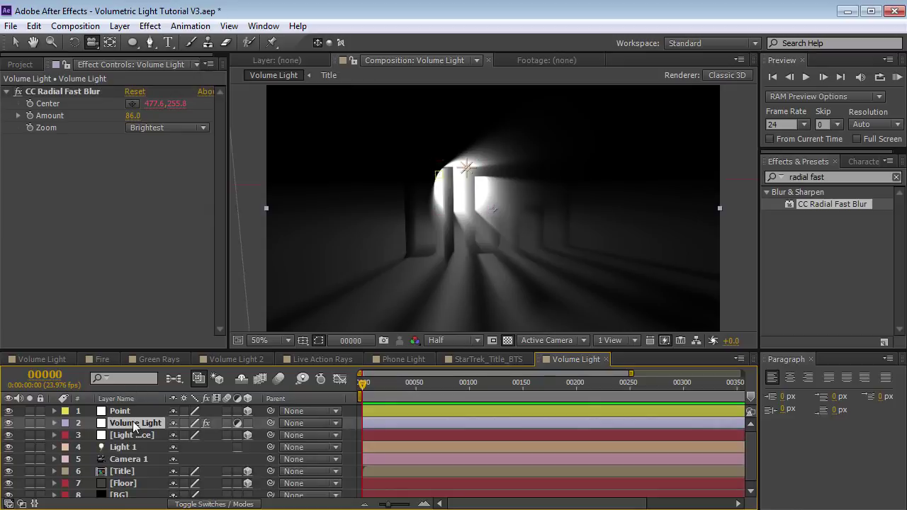
- Add a Curves effect to Volume Light and place it above CC Radial Fast Blur
click(153, 27)
mouse_move(190, 157)
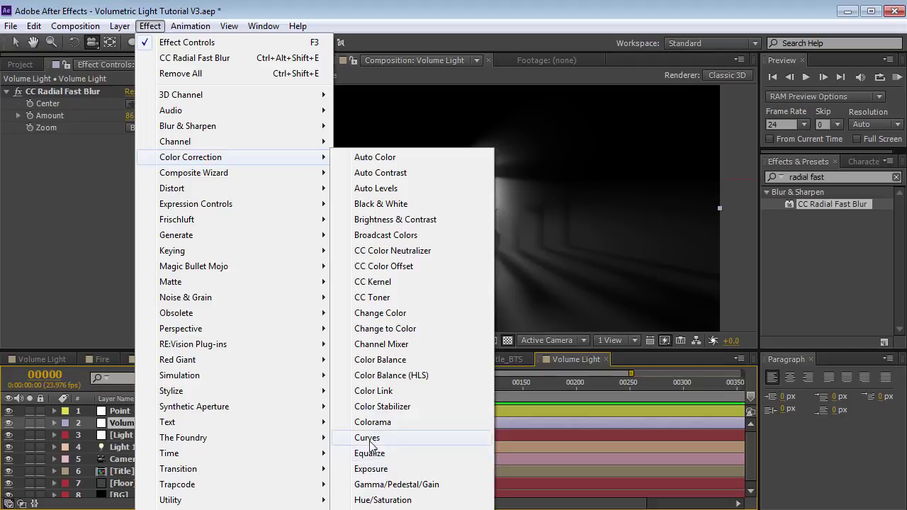
click(368, 438)
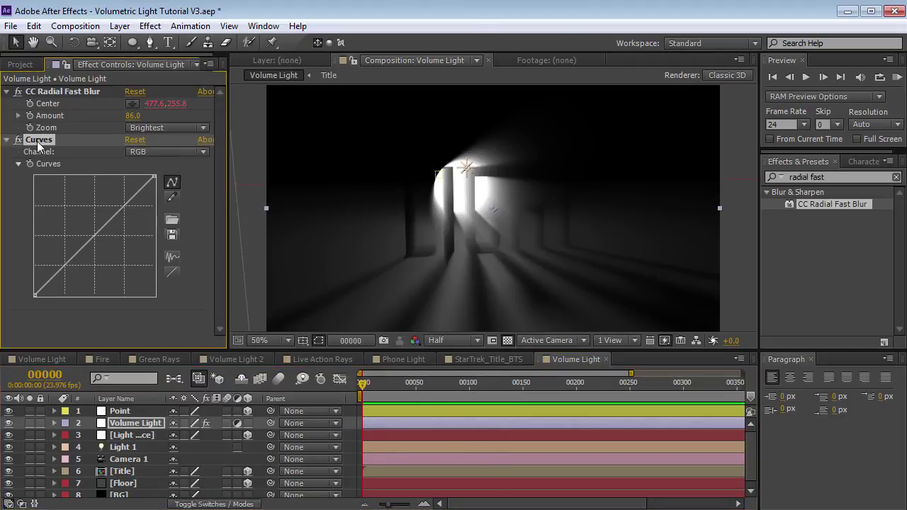
drag(37, 141, 48, 86)
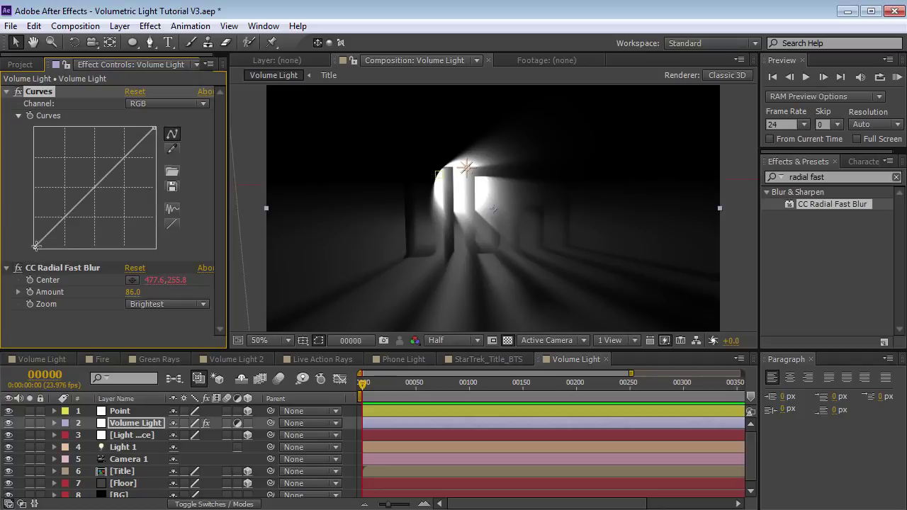
- Pull the Curves black point right and lower midtones to crush the dark haze
drag(35, 248, 68, 249)
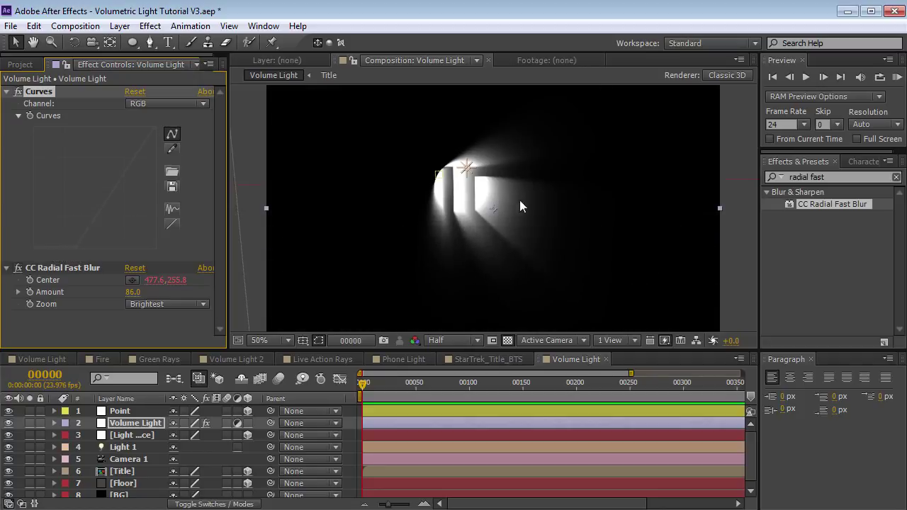
drag(68, 249, 76, 248)
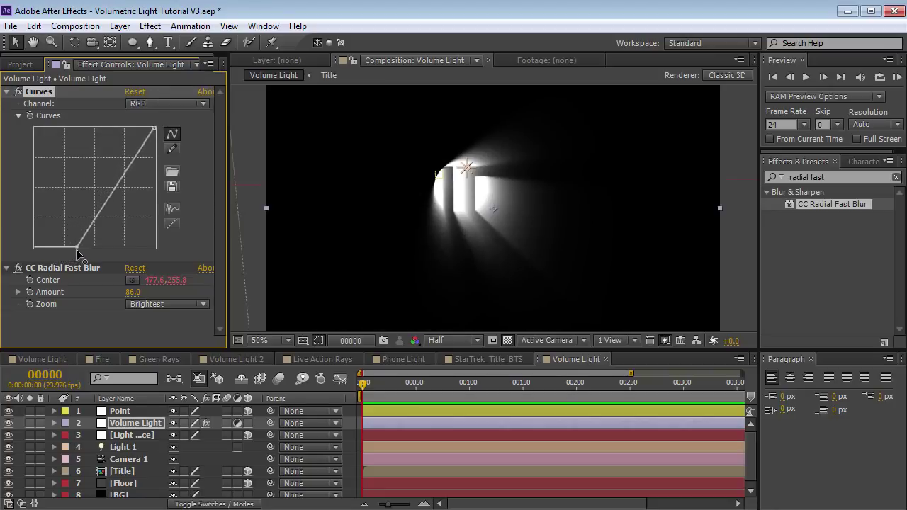
drag(102, 209, 235, 251)
click(92, 43)
mouse_move(523, 258)
mouse_down()
mouse_move(506, 258)
mouse_move(524, 267)
mouse_up()
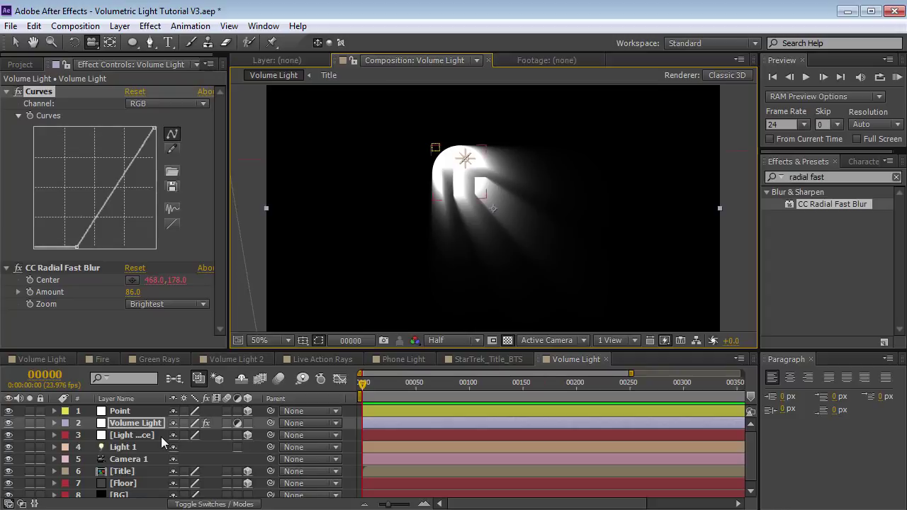
- Set Volume Light's blending mode to Screen
key(F4)
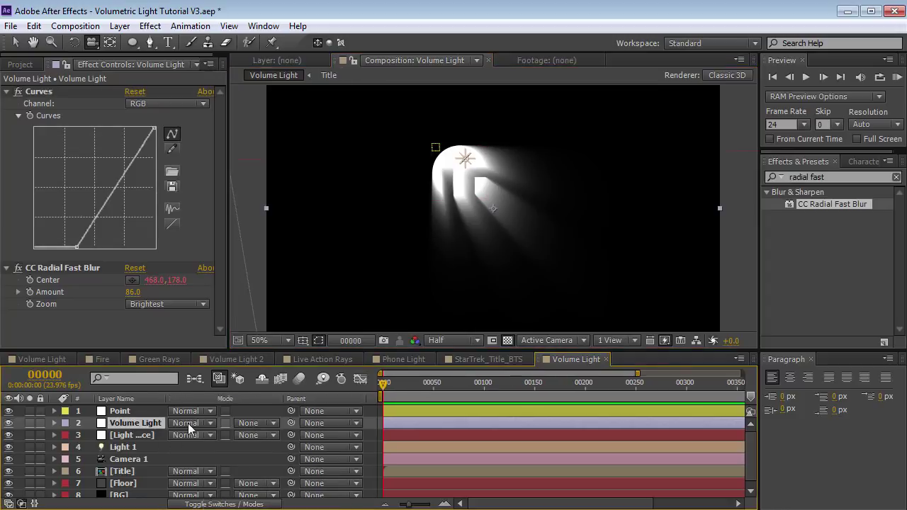
click(189, 424)
click(241, 259)
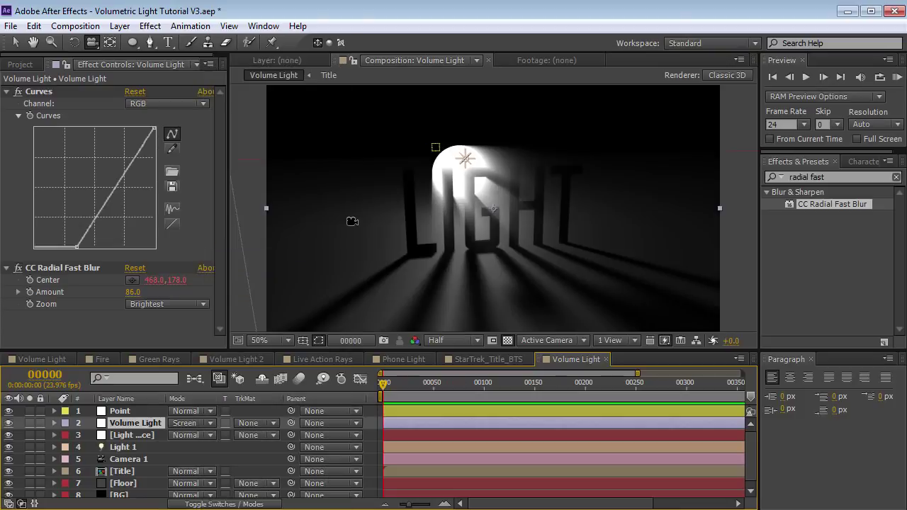
- Raise the blur Amount to 95 and move the light toward the window opening
mouse_move(563, 258)
mouse_down()
mouse_move(535, 243)
mouse_move(573, 251)
mouse_move(426, 157)
mouse_up()
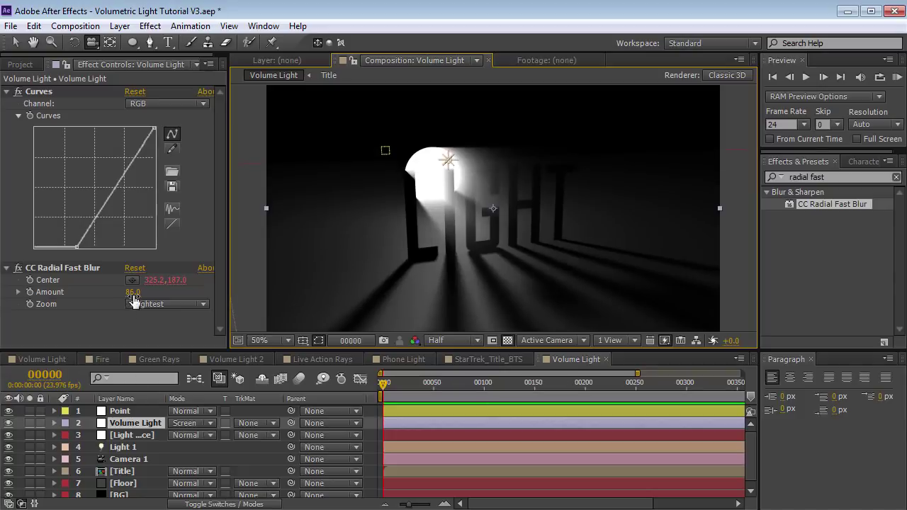
drag(135, 295, 134, 292)
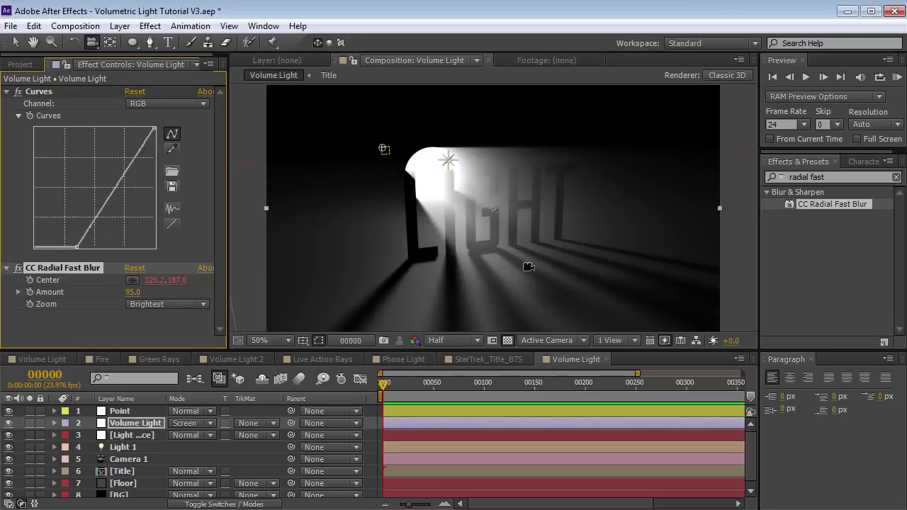
drag(383, 149, 448, 190)
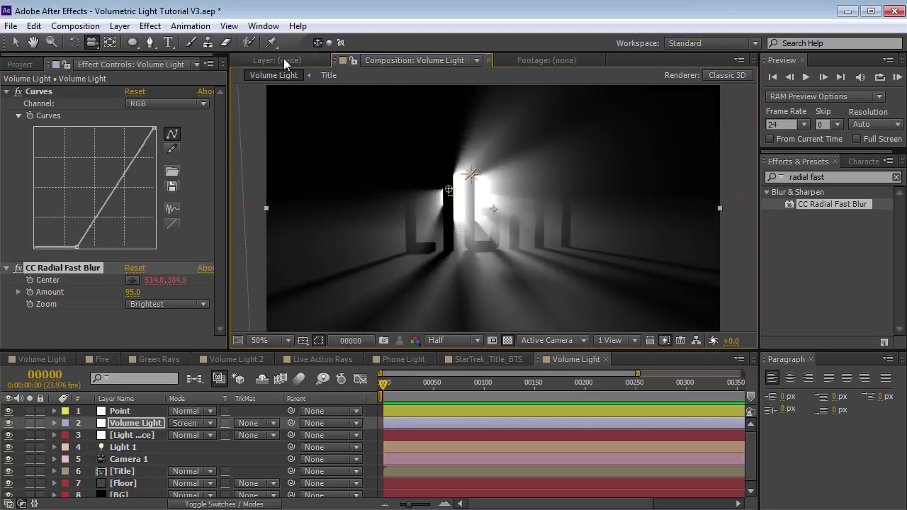
- Add a second Curves effect to Volume Light, lowering Red and boosting Blue
click(151, 27)
mouse_move(191, 157)
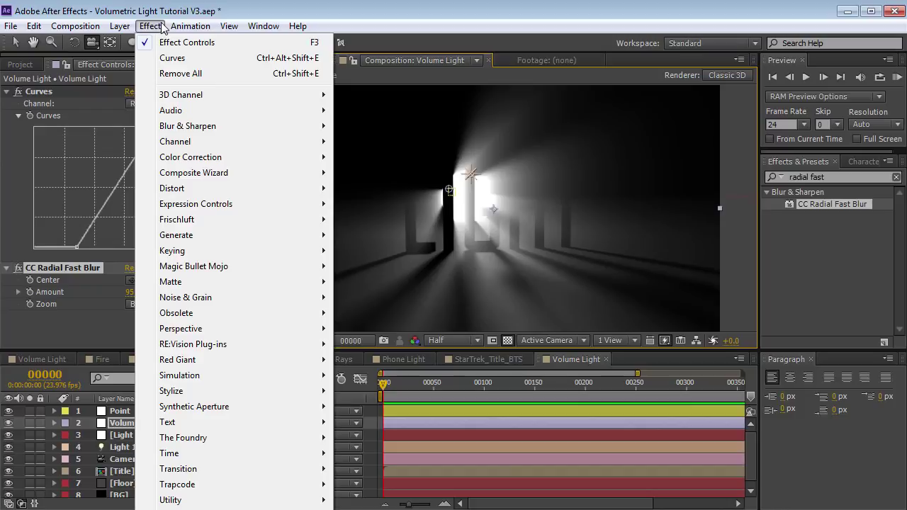
click(377, 437)
click(170, 189)
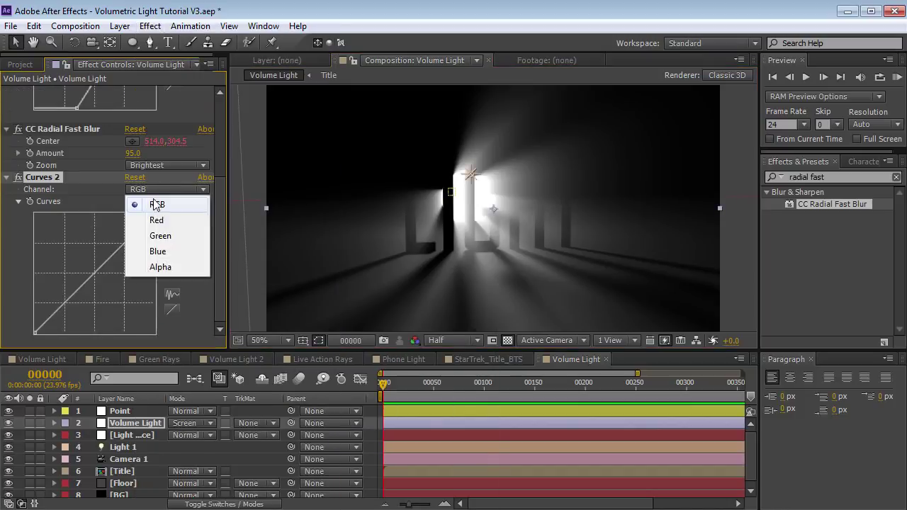
click(158, 218)
mouse_move(102, 267)
mouse_down()
mouse_move(103, 287)
mouse_move(66, 265)
mouse_up()
click(145, 190)
click(152, 248)
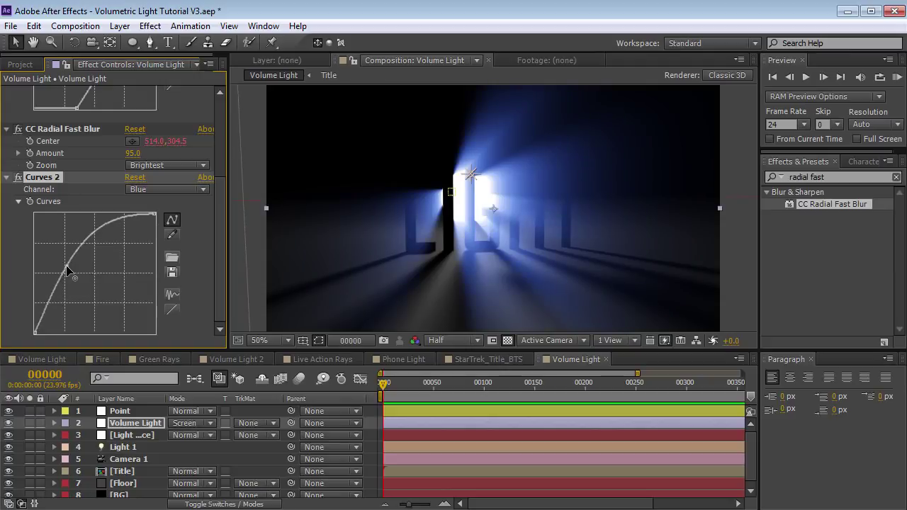
- Bend the Green channel into an S-curve and orbit the camera to a new angle
click(137, 190)
click(142, 235)
click(70, 298)
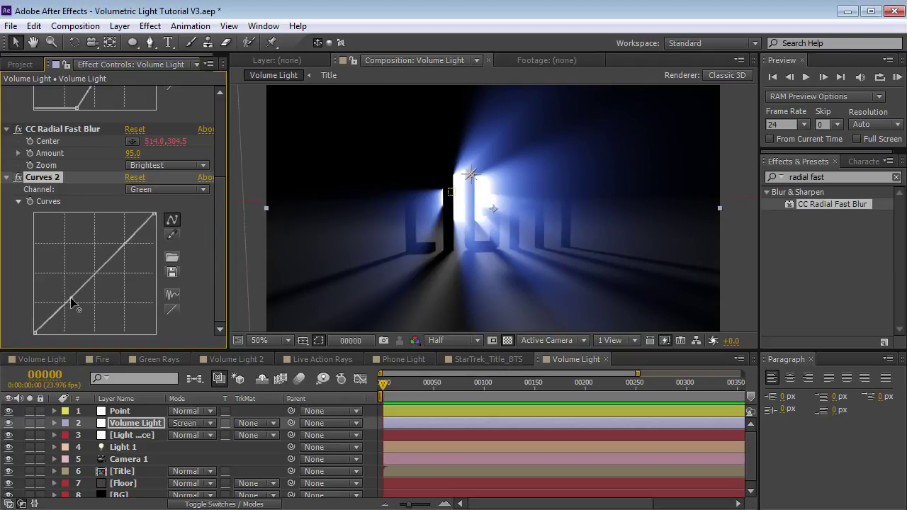
drag(99, 268, 98, 260)
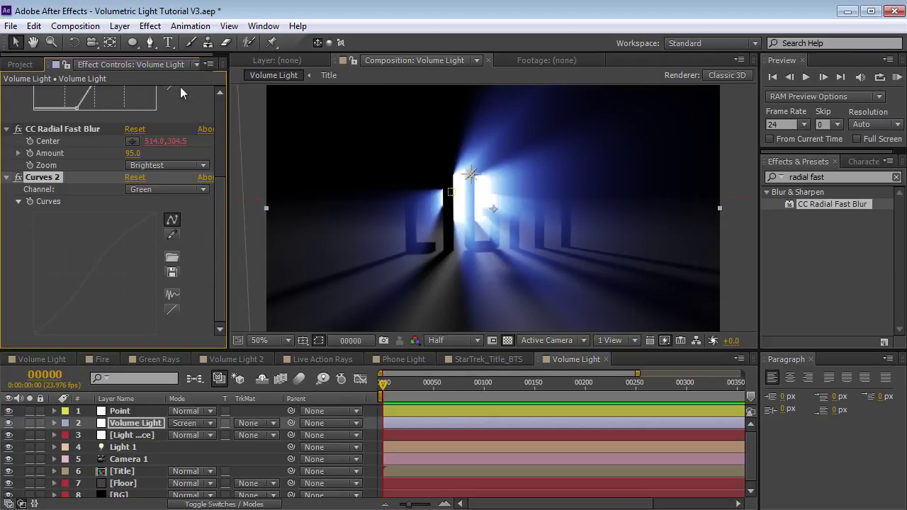
click(91, 41)
mouse_move(433, 247)
mouse_down()
mouse_move(457, 248)
mouse_move(426, 246)
mouse_move(437, 250)
mouse_up()
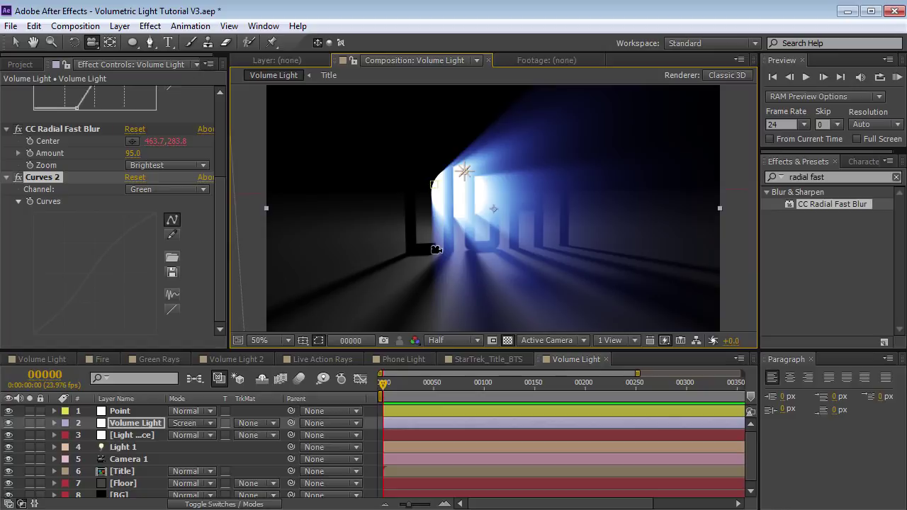
mouse_move(483, 191)
mouse_down()
mouse_move(479, 210)
mouse_move(367, 137)
mouse_move(353, 113)
mouse_move(466, 204)
mouse_move(449, 198)
mouse_move(461, 198)
mouse_move(466, 178)
mouse_up()
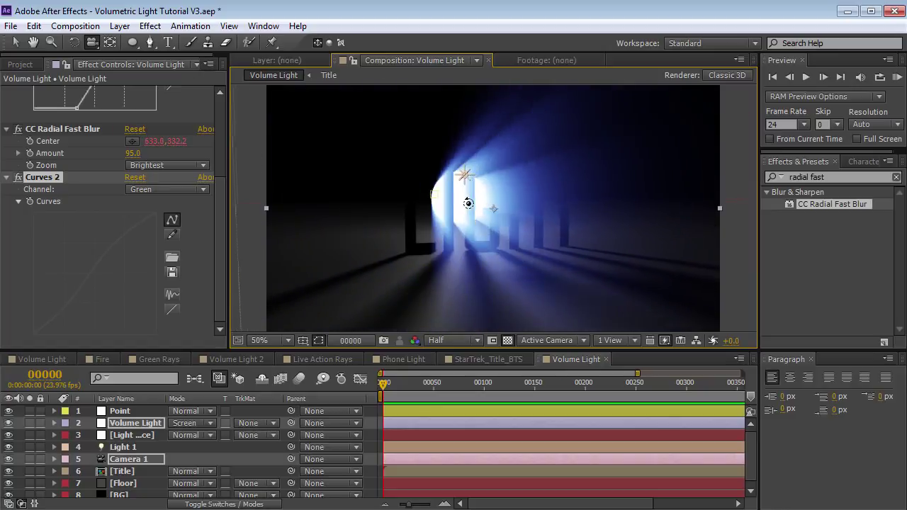
- Drag the Point null in the viewer to reposition the light source and rays
click(120, 411)
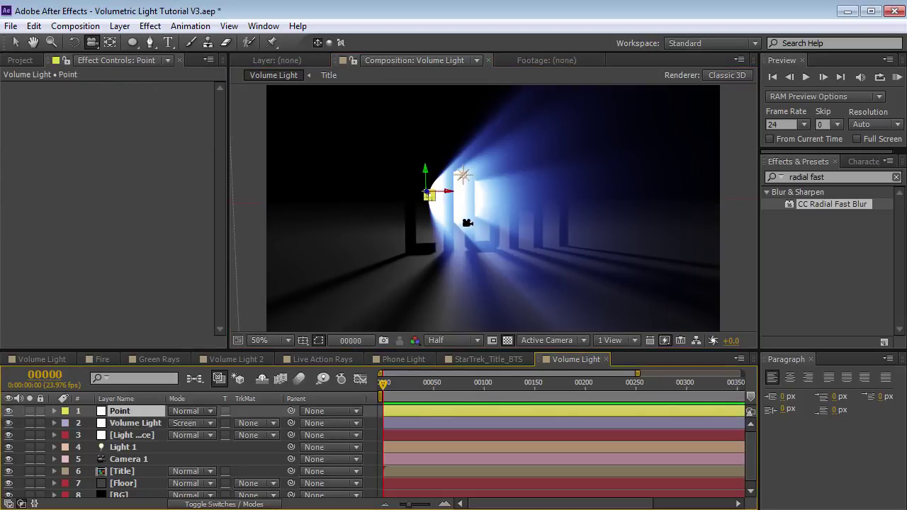
mouse_move(467, 222)
mouse_down()
mouse_move(480, 237)
mouse_move(423, 170)
mouse_up()
key(v)
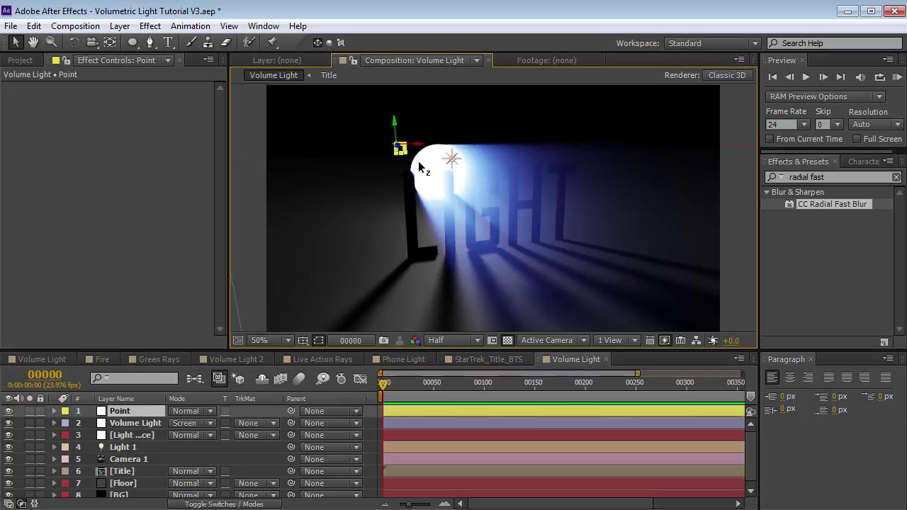
mouse_move(399, 145)
mouse_down()
mouse_move(462, 208)
mouse_move(382, 156)
mouse_up()
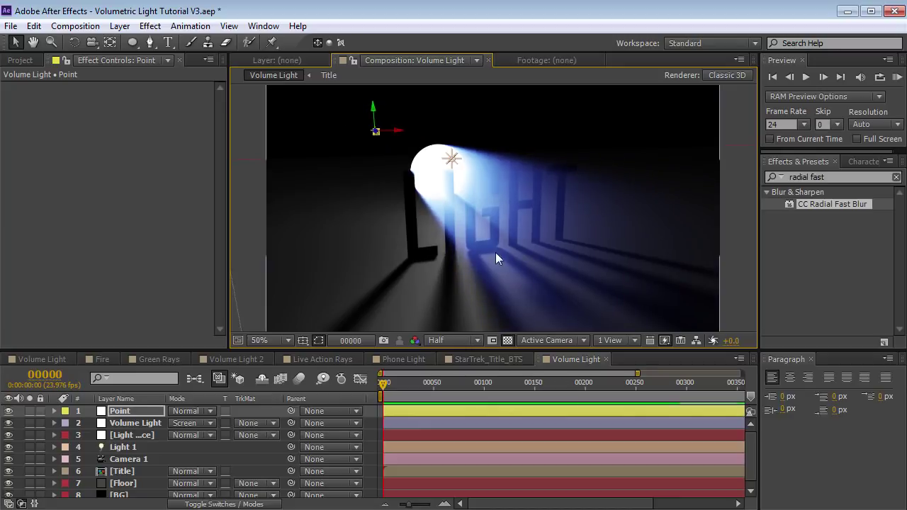
- Orbit the camera back and forth to inspect the rays across the floor
key(c)
mouse_move(542, 229)
mouse_down()
mouse_move(514, 228)
mouse_move(525, 215)
mouse_up()
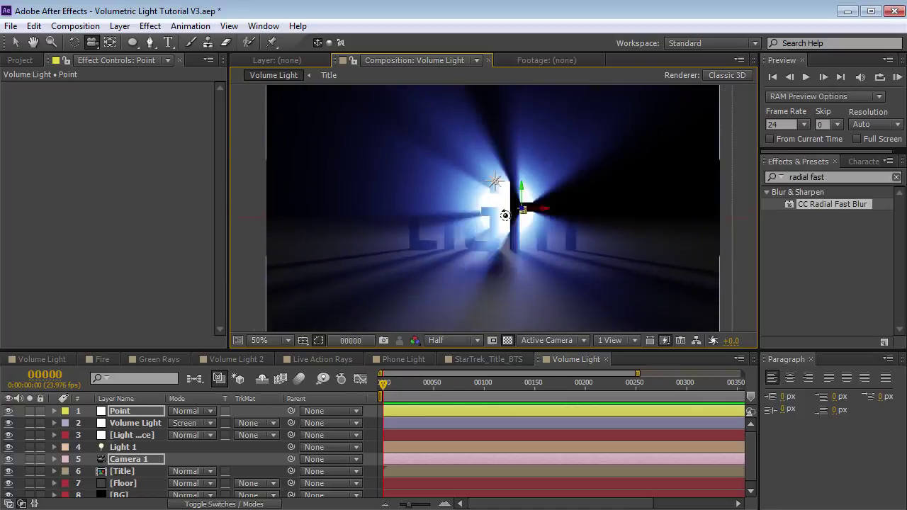
mouse_move(525, 216)
mouse_down()
mouse_move(543, 214)
mouse_move(528, 219)
mouse_move(517, 261)
mouse_up()
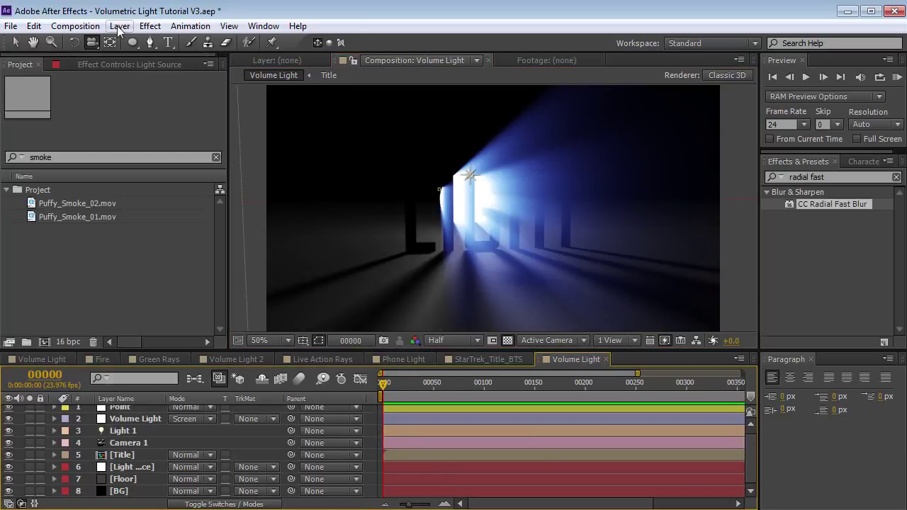
- Create a new solid layer named 'Fractal'
click(119, 27)
mouse_move(139, 42)
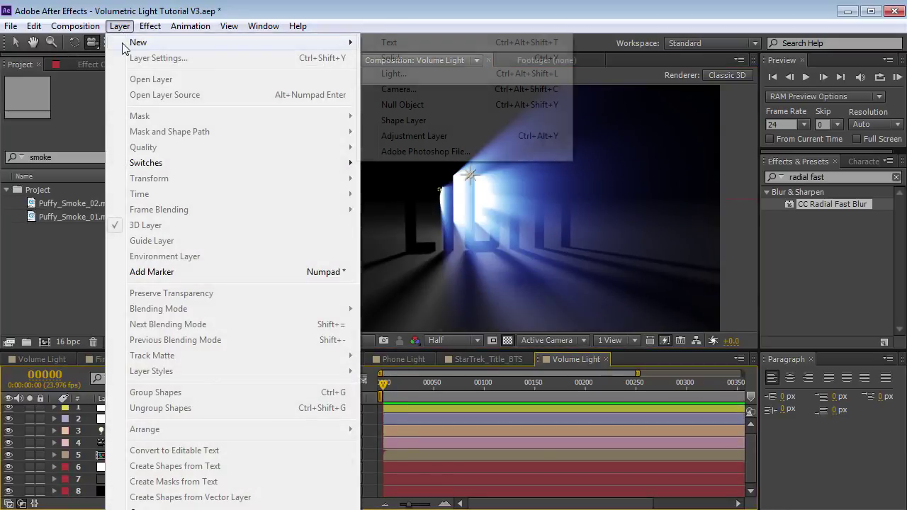
click(392, 59)
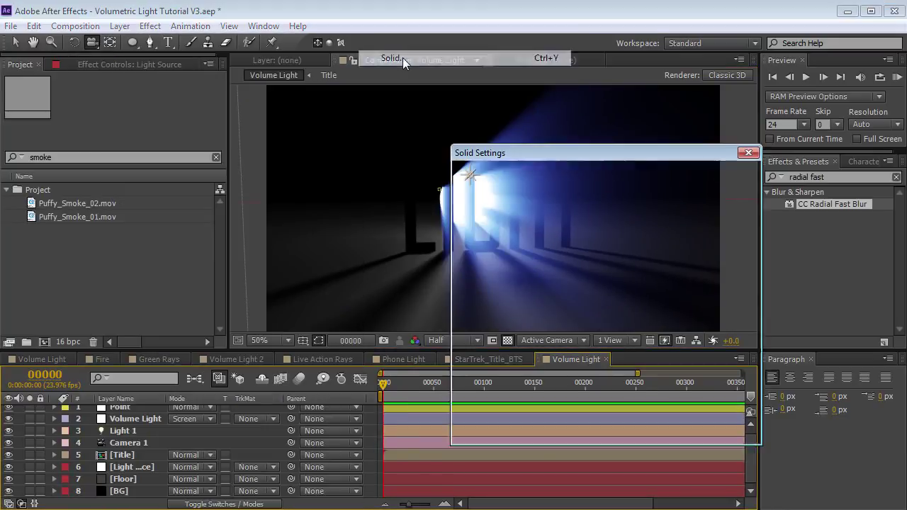
text(Frac)
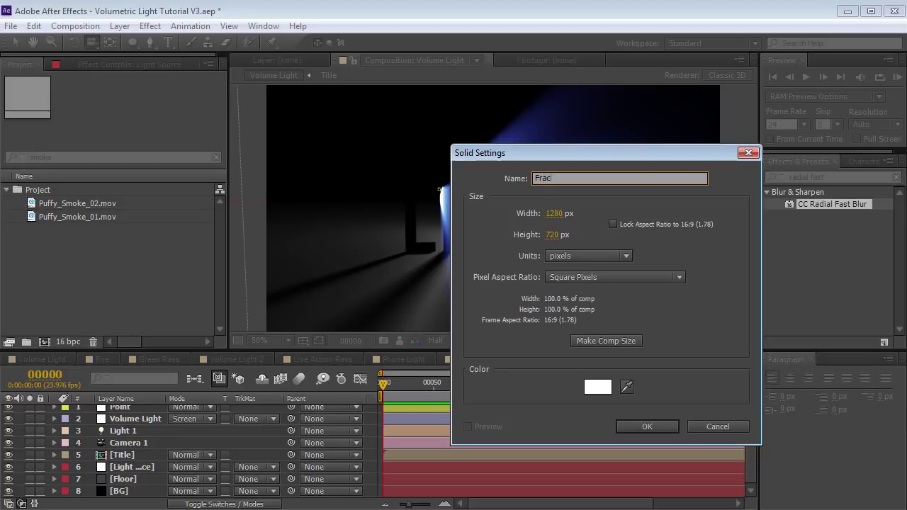
text(tal noise)
key(Return)
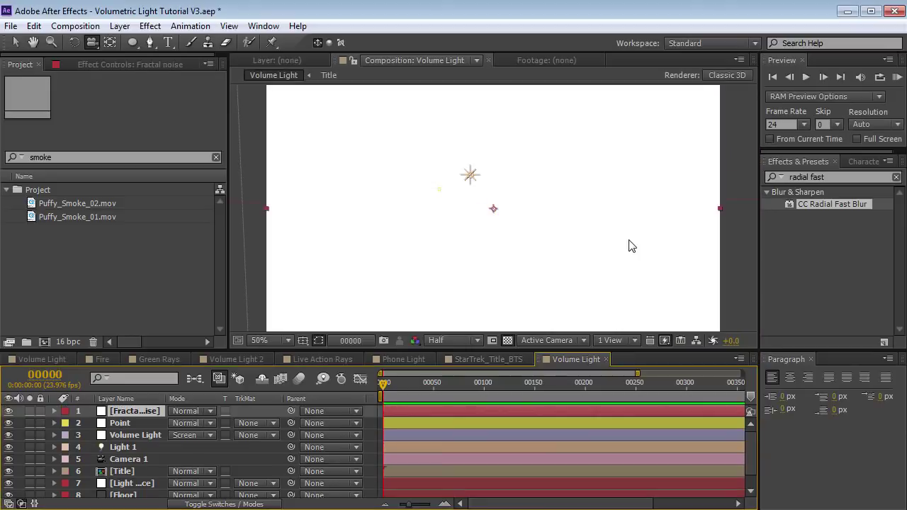
- Apply Fractal Noise with Fractal Type Dynamic and Soft Linear noise
click(847, 178)
text(fract)
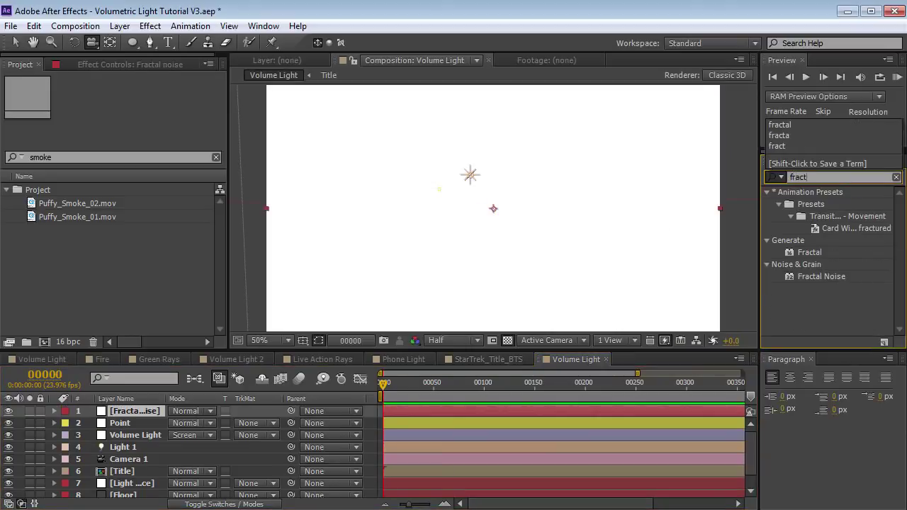
text(al)
drag(863, 228, 421, 410)
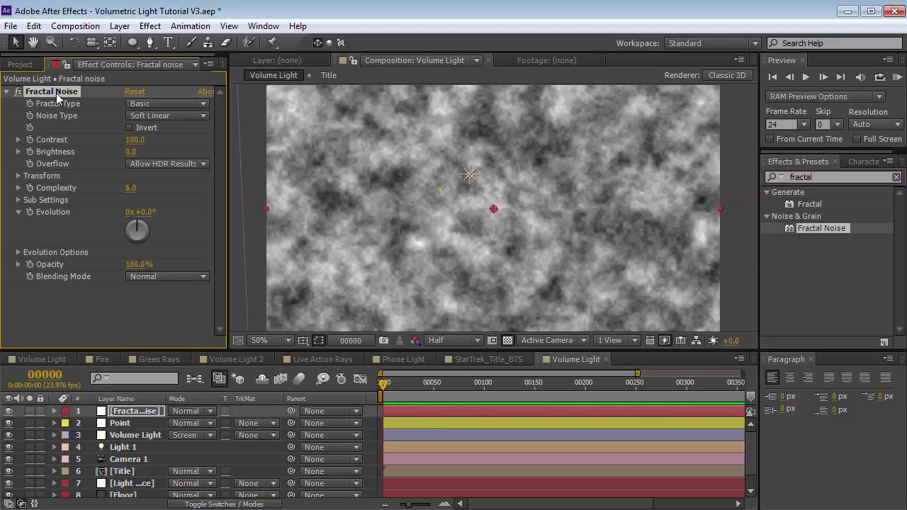
click(173, 104)
click(186, 192)
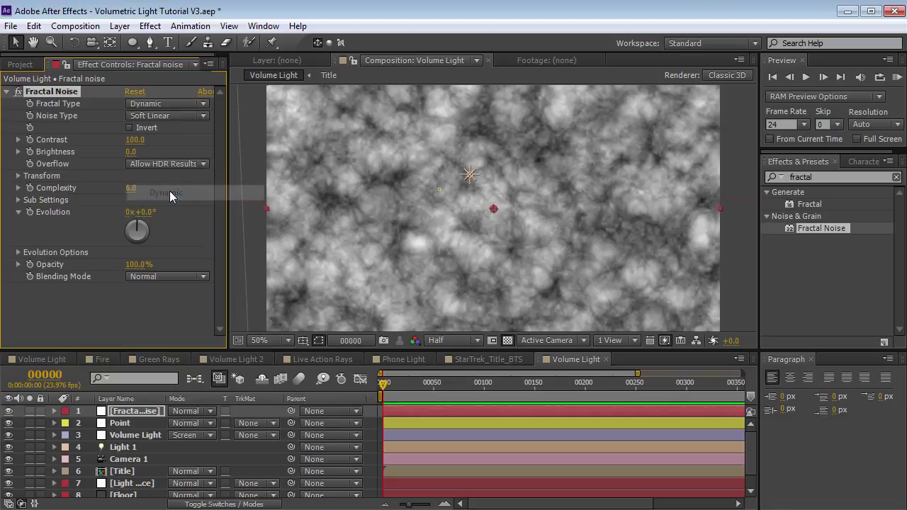
click(163, 116)
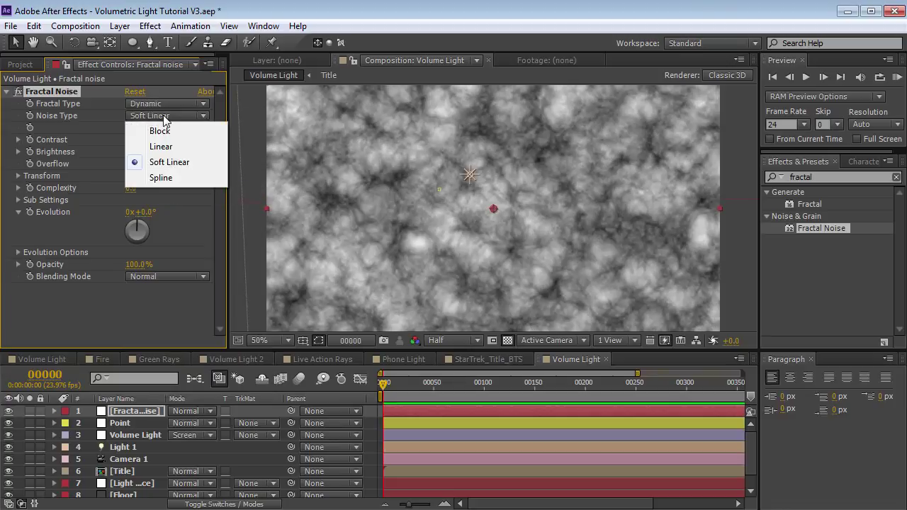
click(178, 162)
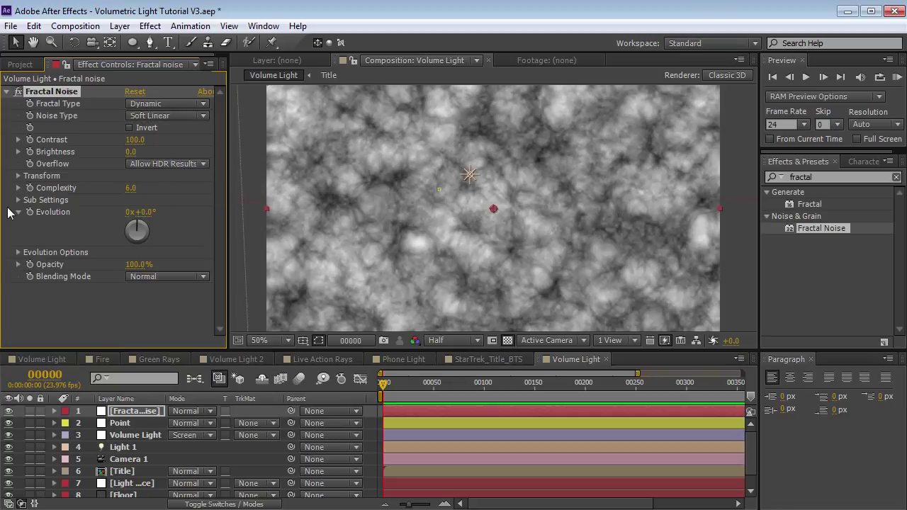
- Set the Fractal Noise Sub Rotation to 144 degrees
click(18, 199)
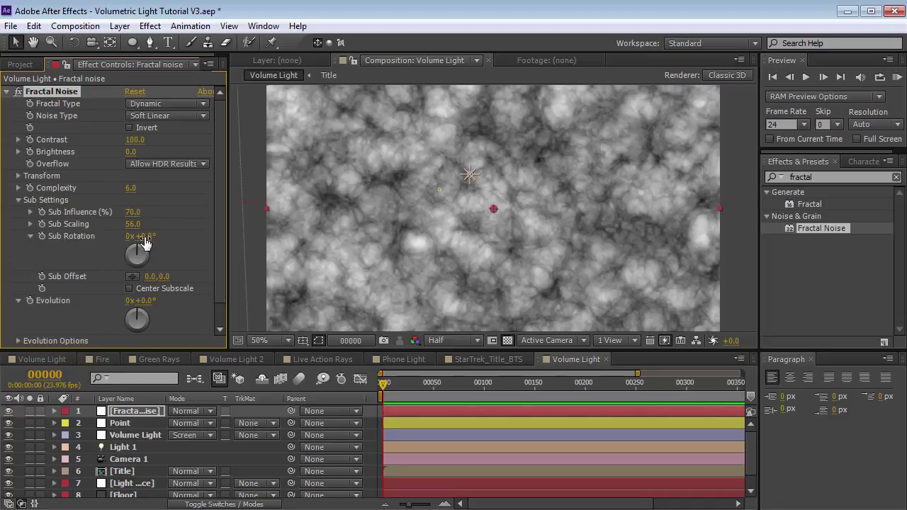
drag(142, 236, 234, 224)
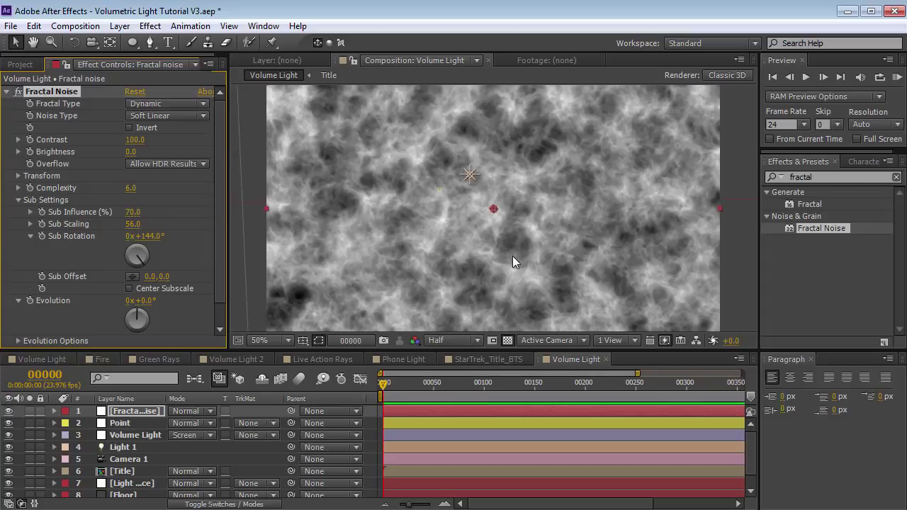
scroll(513, 259, down, 1)
scroll(508, 255, up, 1)
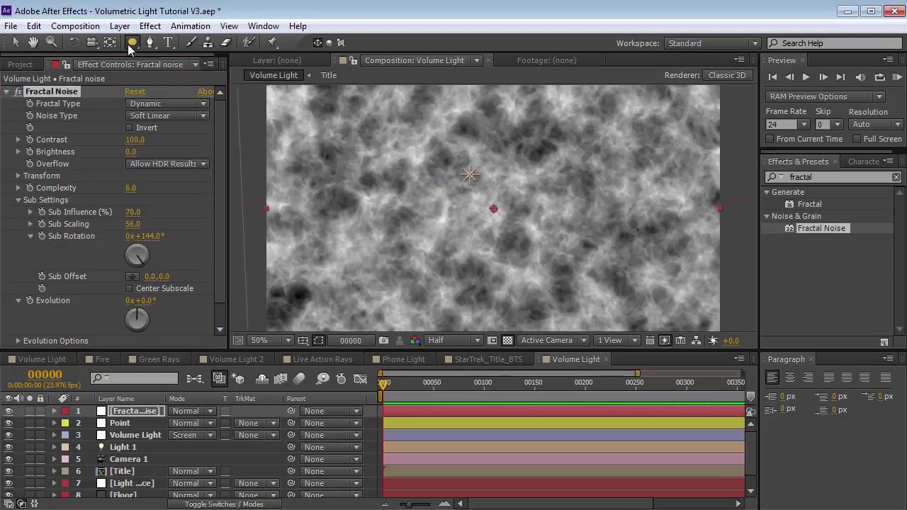
- Draw an elliptical mask over the fractal noise and feather it to 165
drag(131, 43, 187, 76)
scroll(464, 208, down, 2)
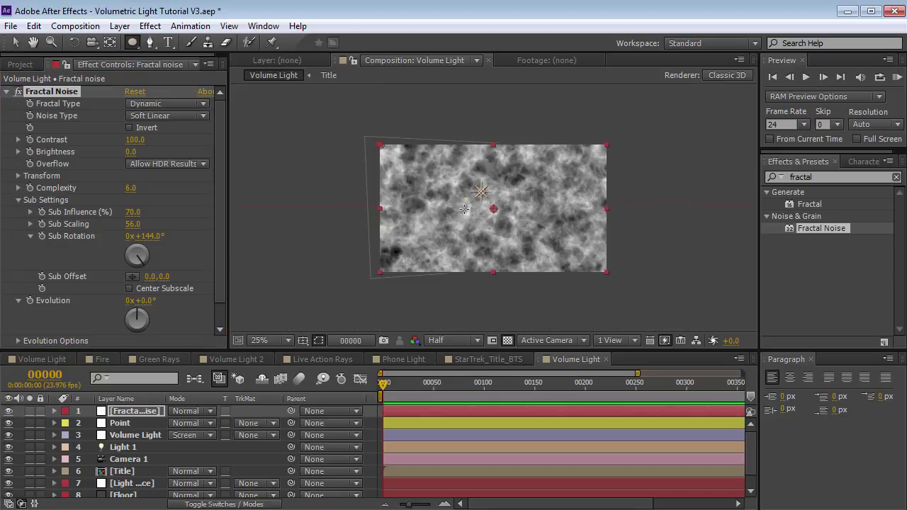
drag(415, 182, 551, 237)
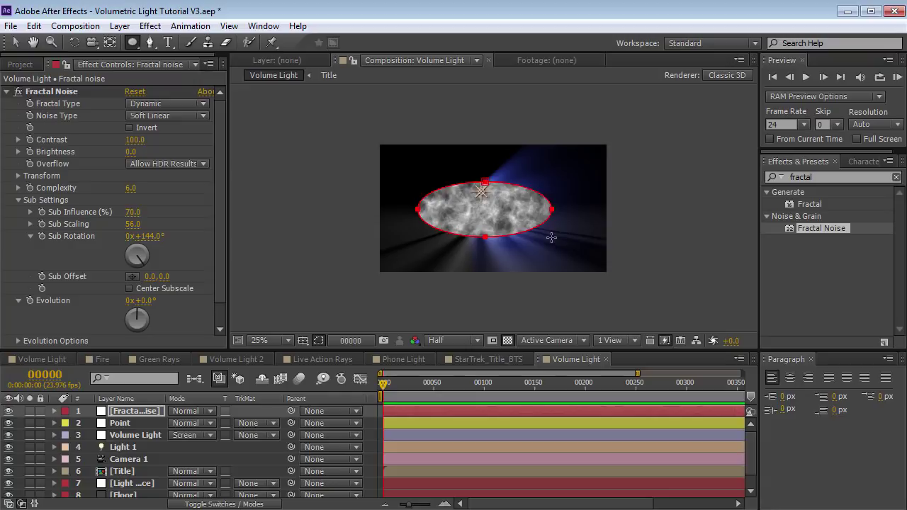
key(f)
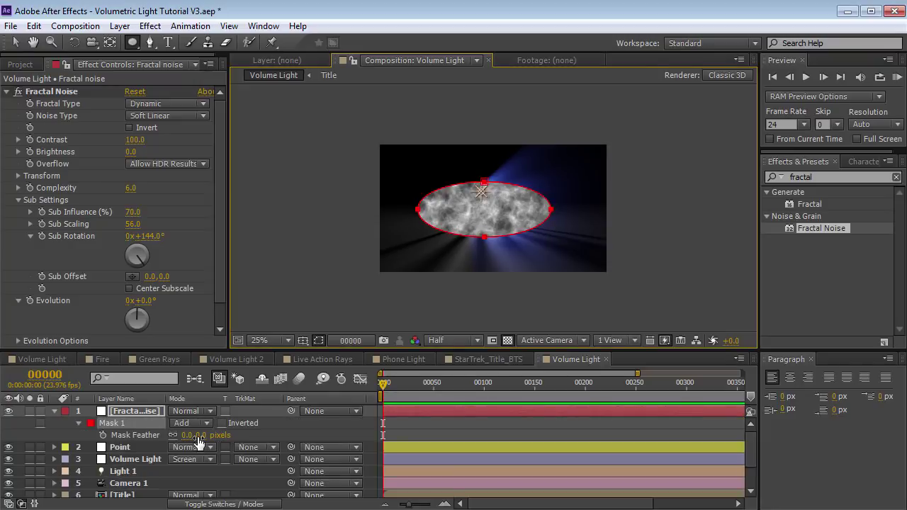
drag(188, 435, 282, 432)
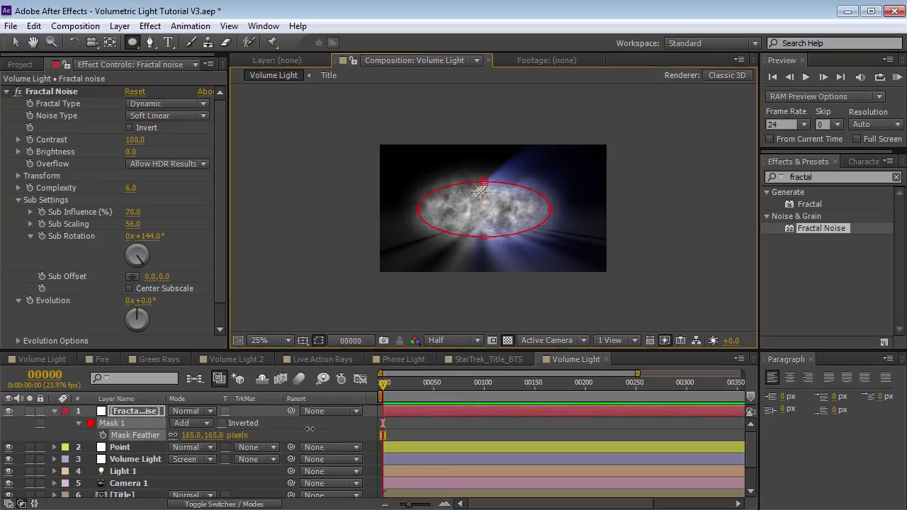
- Solo the noise layer, raise Contrast to 174, and show the transparency grid
click(29, 411)
key(period)
key(v)
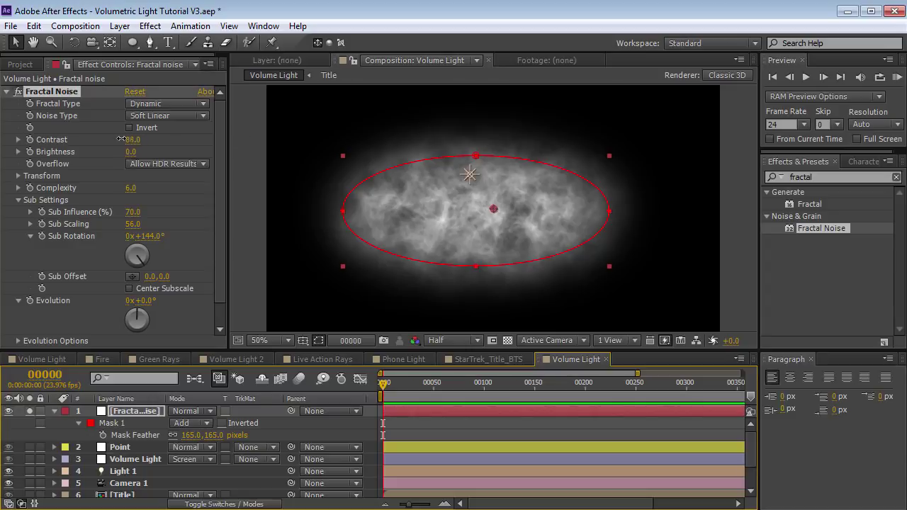
drag(134, 139, 471, 347)
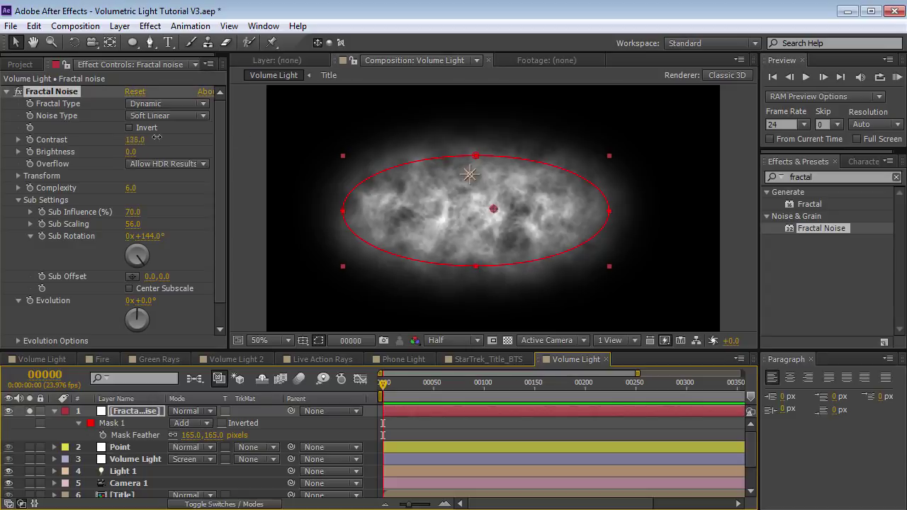
click(507, 340)
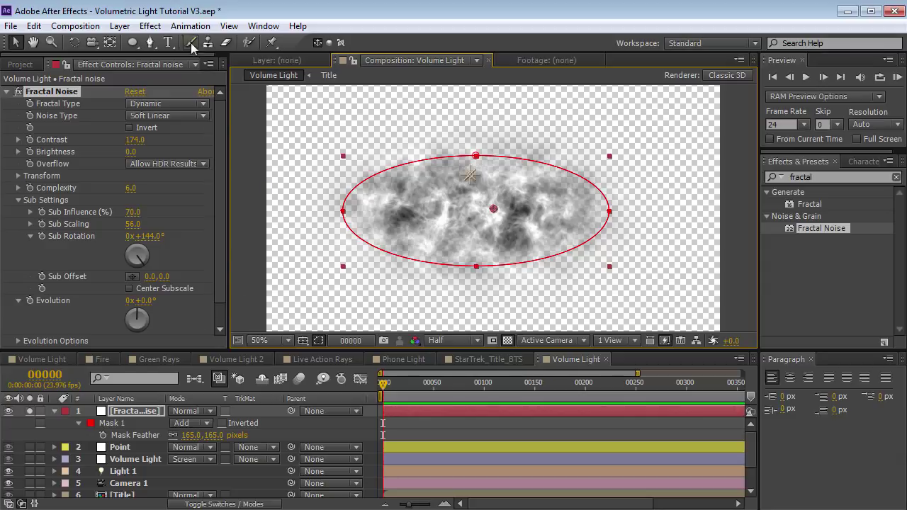
click(149, 26)
mouse_move(175, 141)
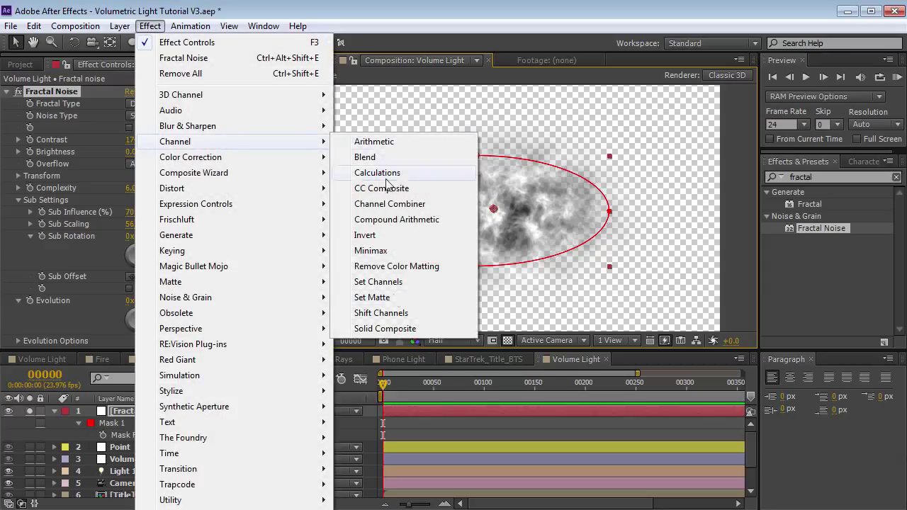
- Add Solid Composite to the noise with black colour and blending mode None
click(385, 329)
click(131, 317)
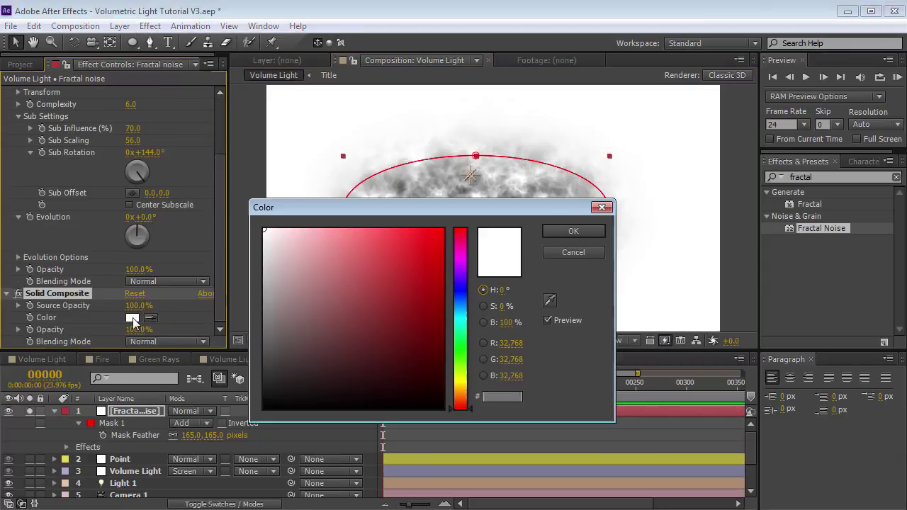
click(574, 232)
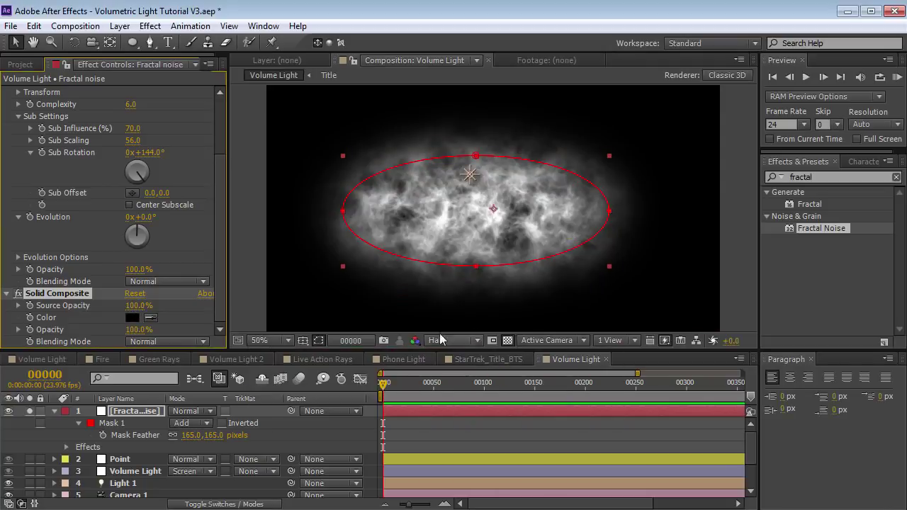
click(145, 281)
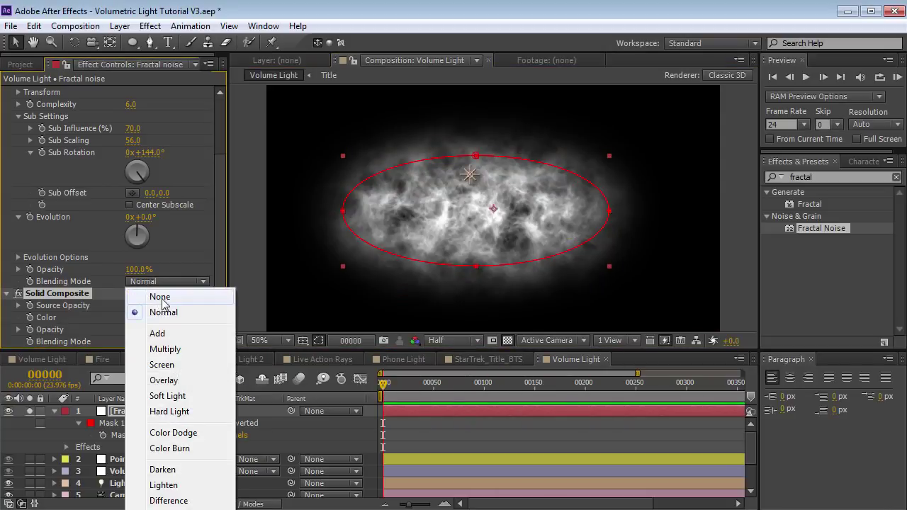
click(159, 297)
- Set the Fractal Noise blending mode to None and recentre the view
key(h)
scroll(415, 189, up, 2)
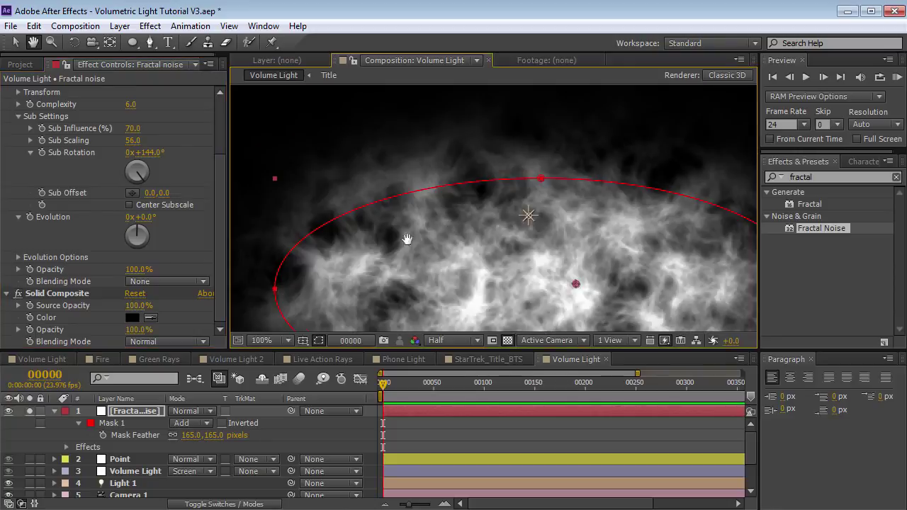
key(v)
click(166, 281)
click(165, 309)
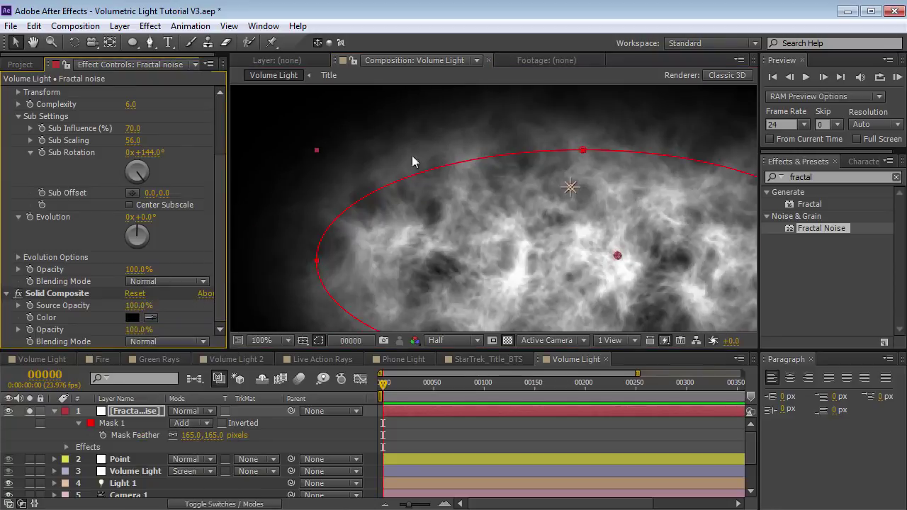
click(166, 281)
click(158, 293)
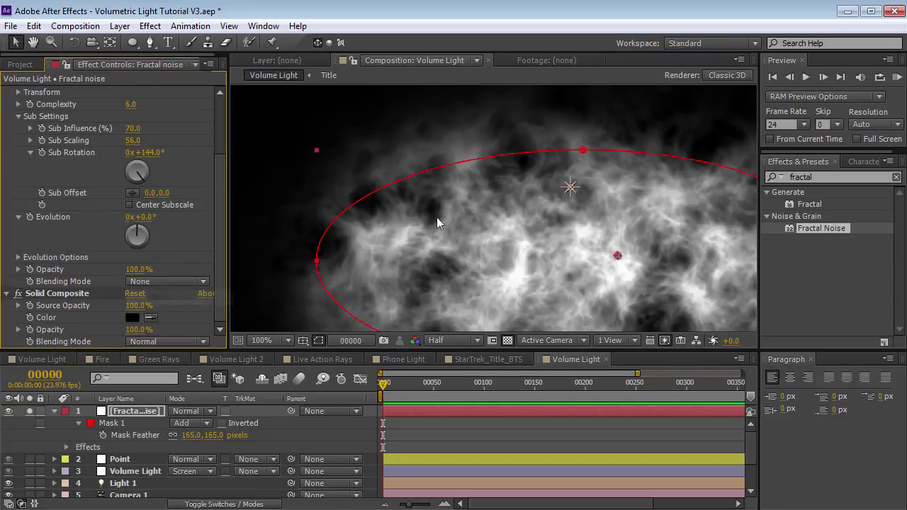
key(h)
scroll(549, 261, down, 2)
drag(549, 261, 472, 242)
key(v)
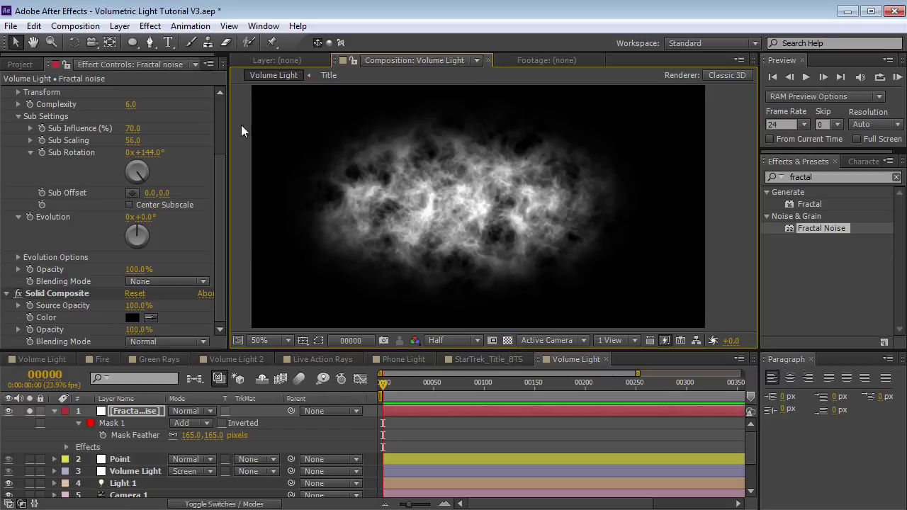
- Add a Curves effect and bow the RGB curve down for a darker, contrastier cloud
click(150, 26)
mouse_move(190, 158)
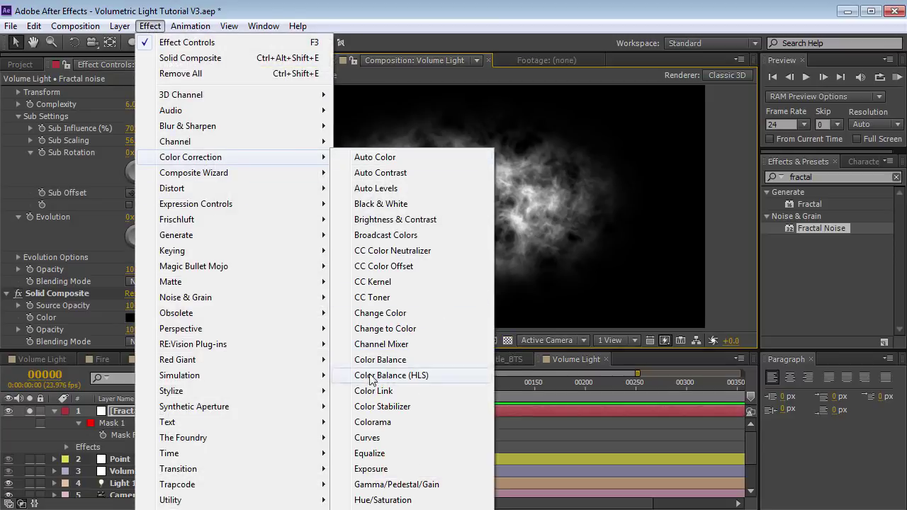
click(367, 438)
drag(76, 288, 94, 312)
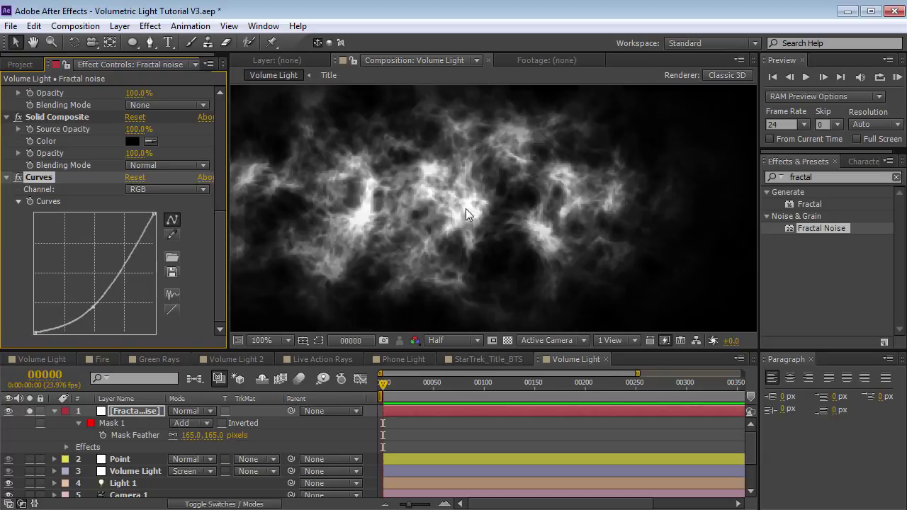
- Lower the Red curve and raise the Blue curve to tint the noise blue
click(166, 189)
click(156, 220)
drag(101, 274, 105, 284)
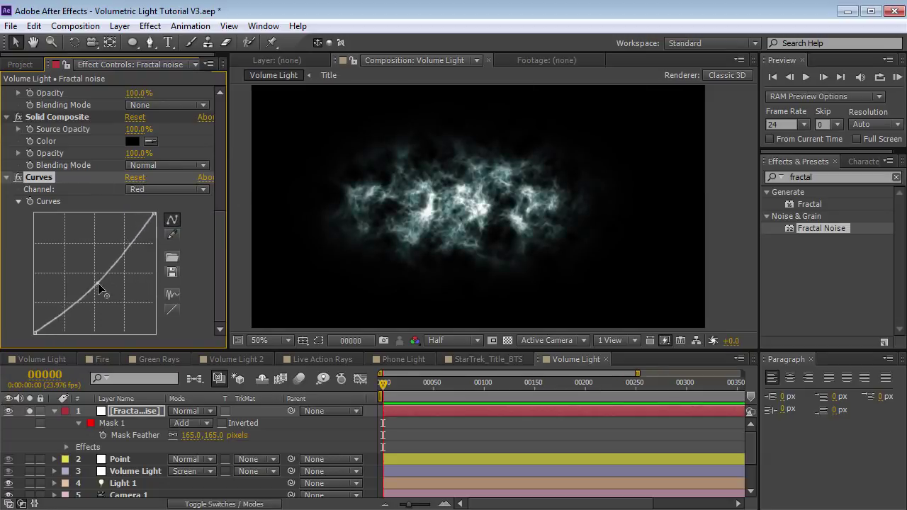
click(149, 188)
click(157, 252)
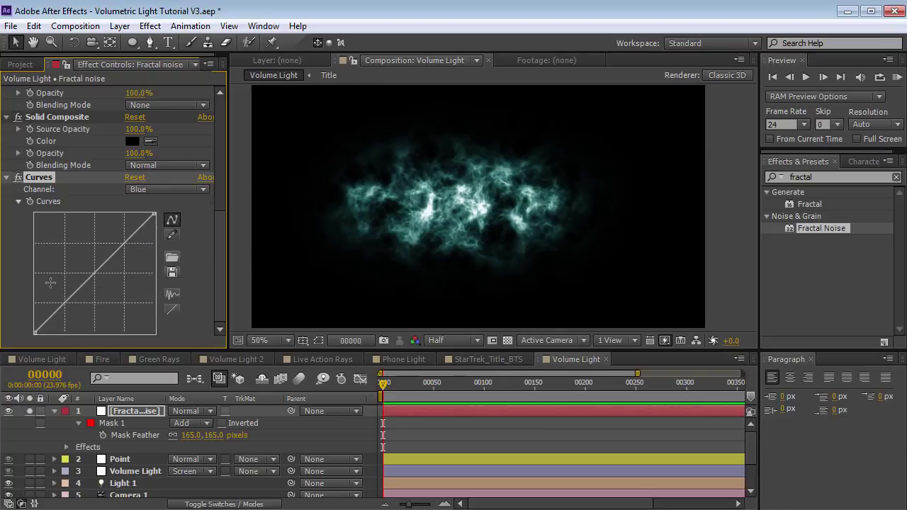
drag(80, 281, 75, 275)
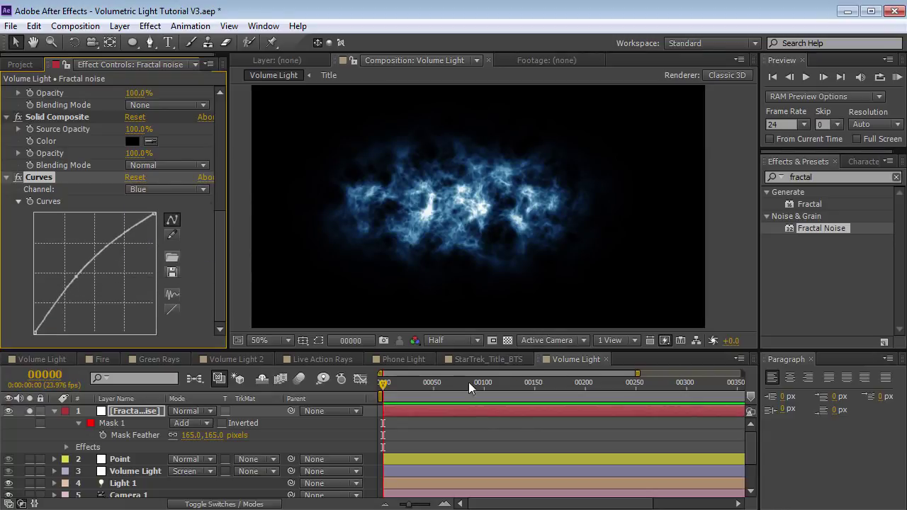
- Make the fractal noise layer 3D with Accepts Lights turned Off
click(56, 411)
key(F4)
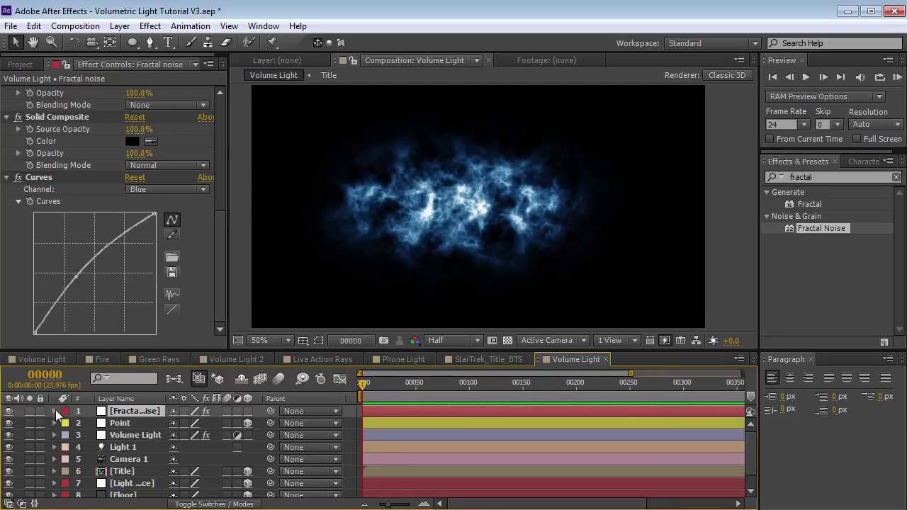
click(247, 411)
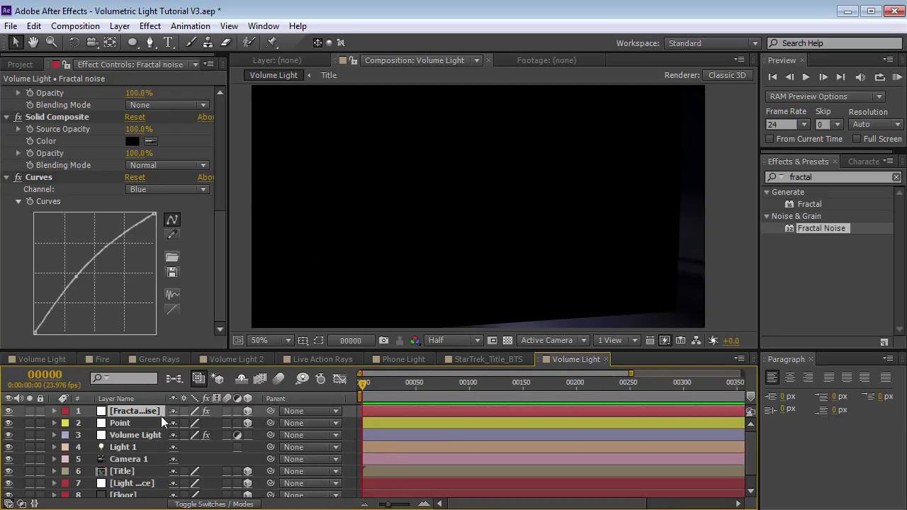
key(a)
key(a)
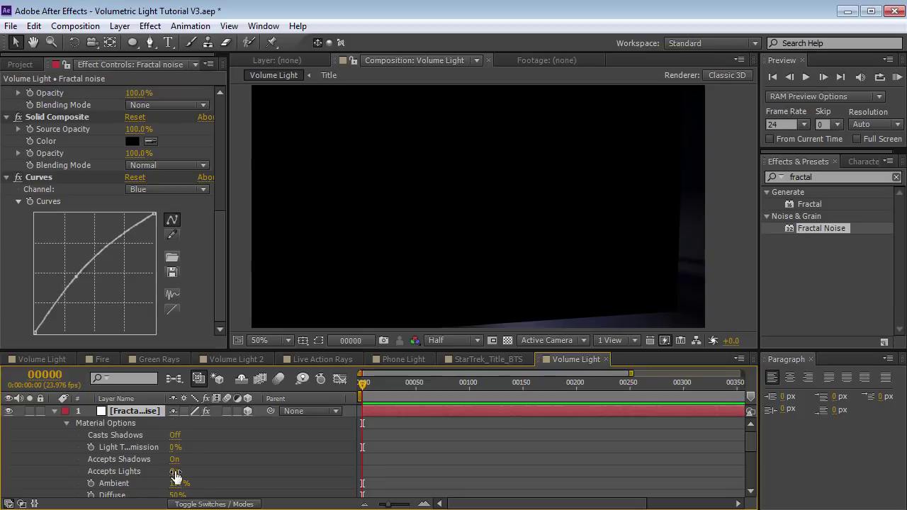
click(175, 472)
- Set the fractal noise layer's blending mode to Screen
key(F4)
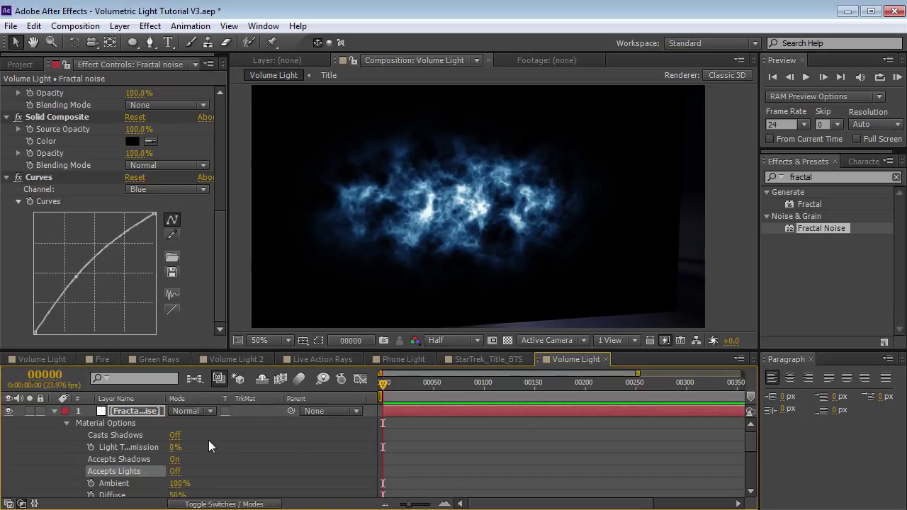
click(201, 410)
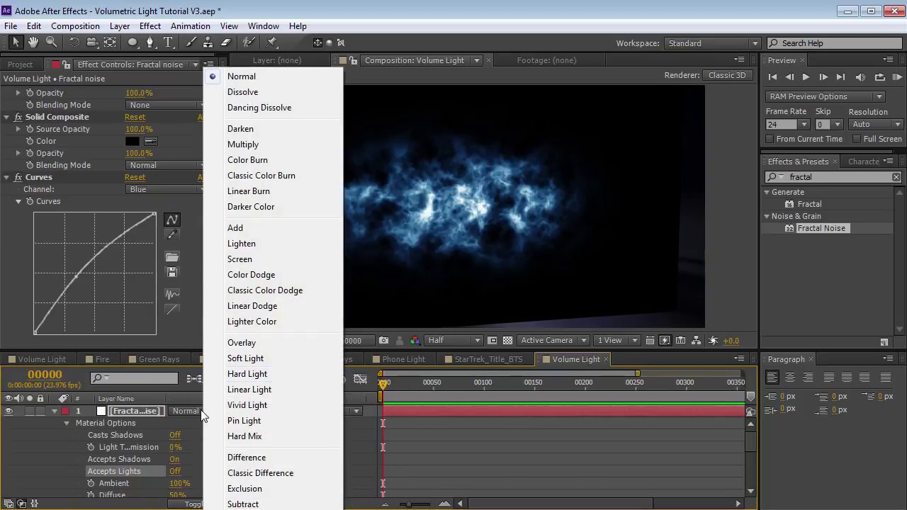
click(240, 259)
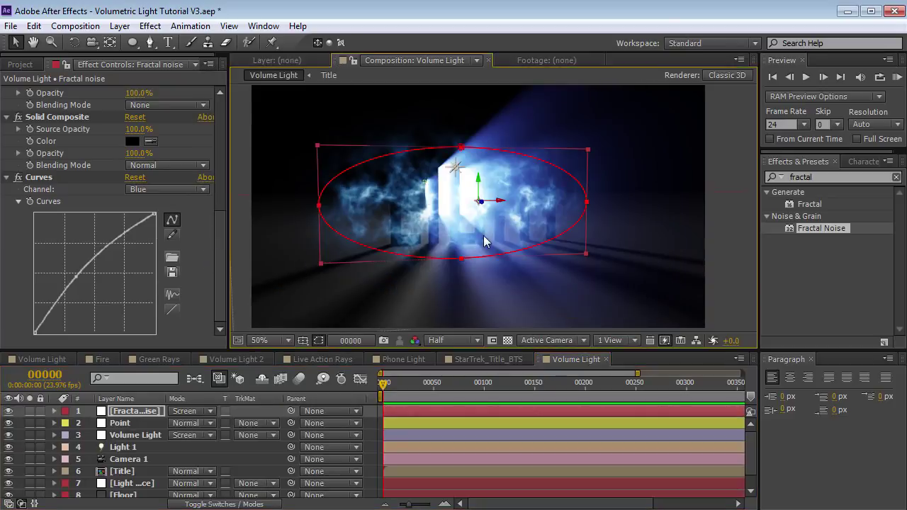
- Move the fractal noise below Title, push it back in depth and shift it up-right
click(131, 411)
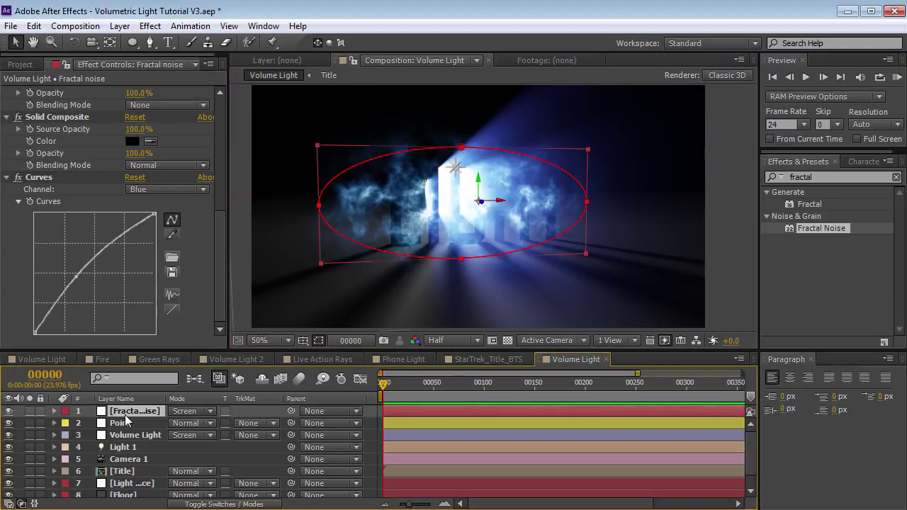
drag(126, 416, 136, 468)
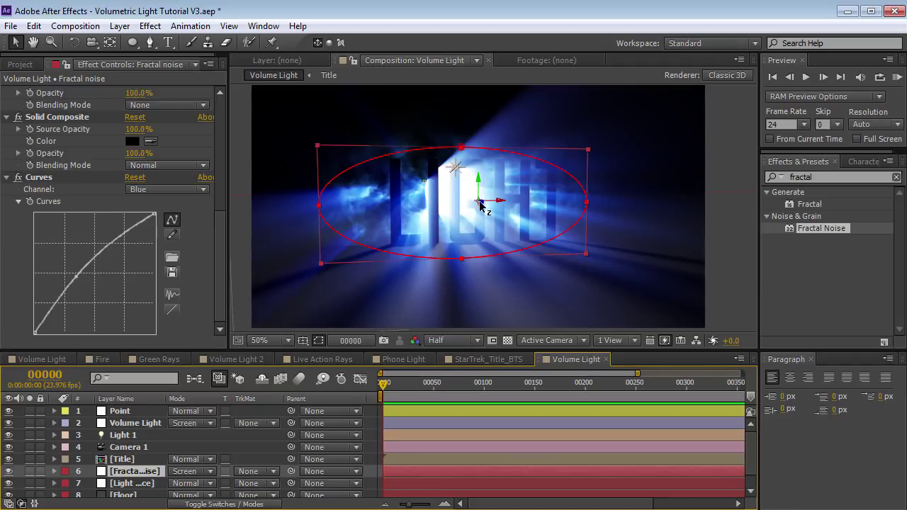
drag(479, 200, 259, 152)
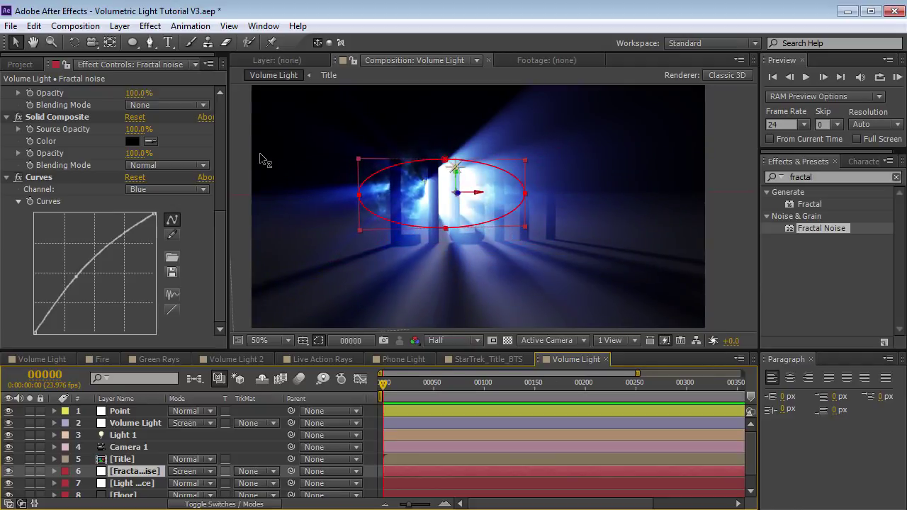
scroll(375, 253, up, 1)
scroll(428, 276, up, 1)
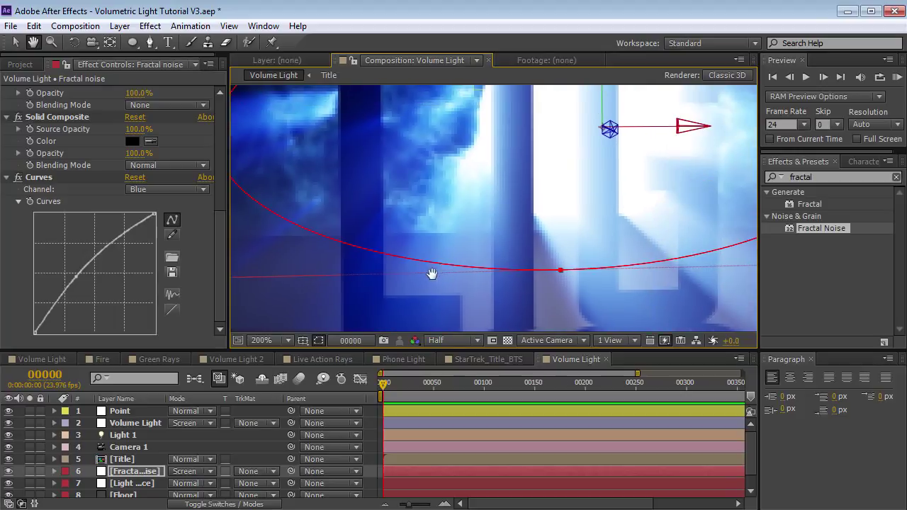
scroll(432, 275, down, 1)
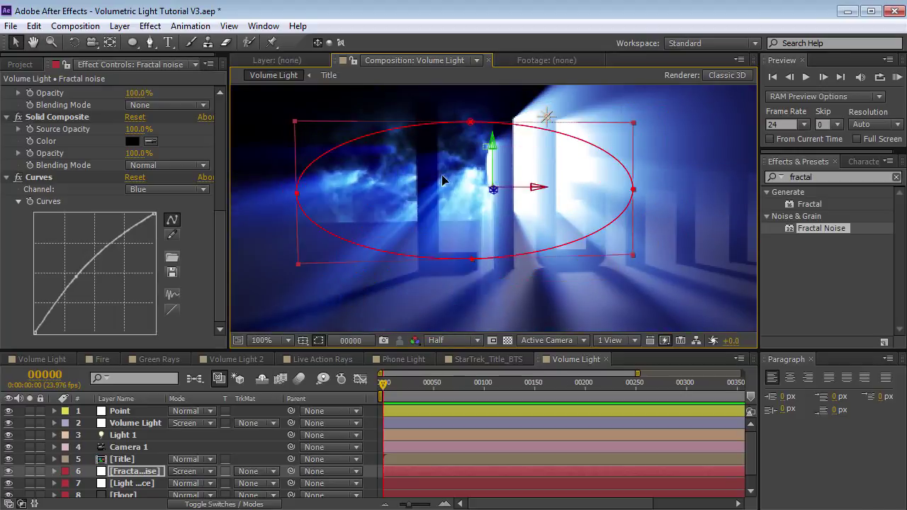
drag(462, 208, 473, 230)
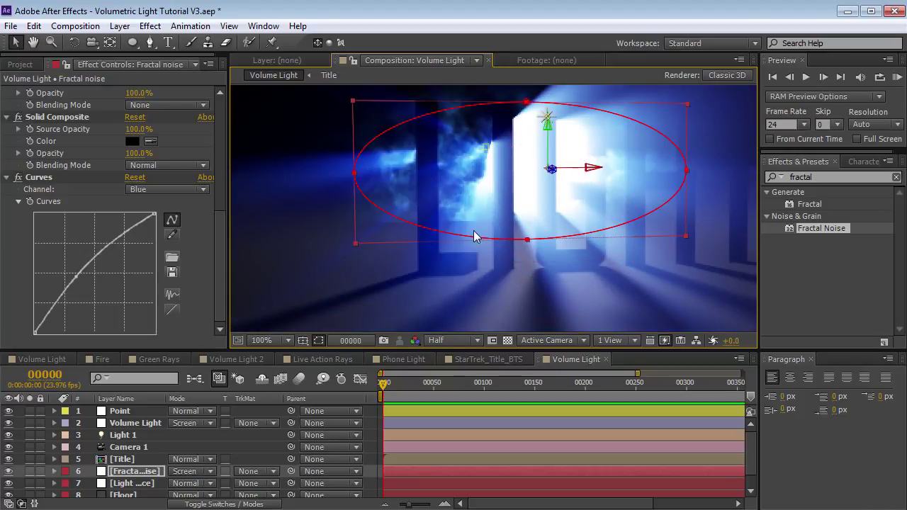
- Set the Floor layer's blending mode to Screen
click(469, 230)
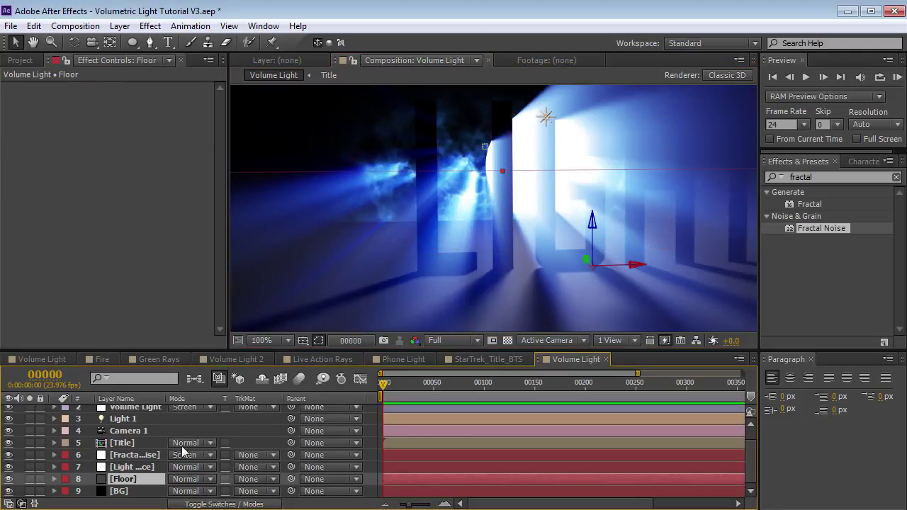
click(176, 481)
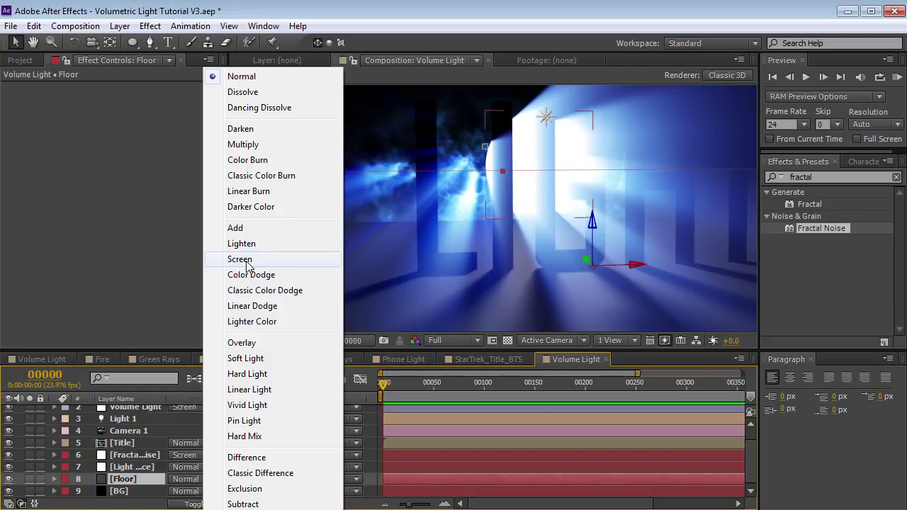
click(241, 260)
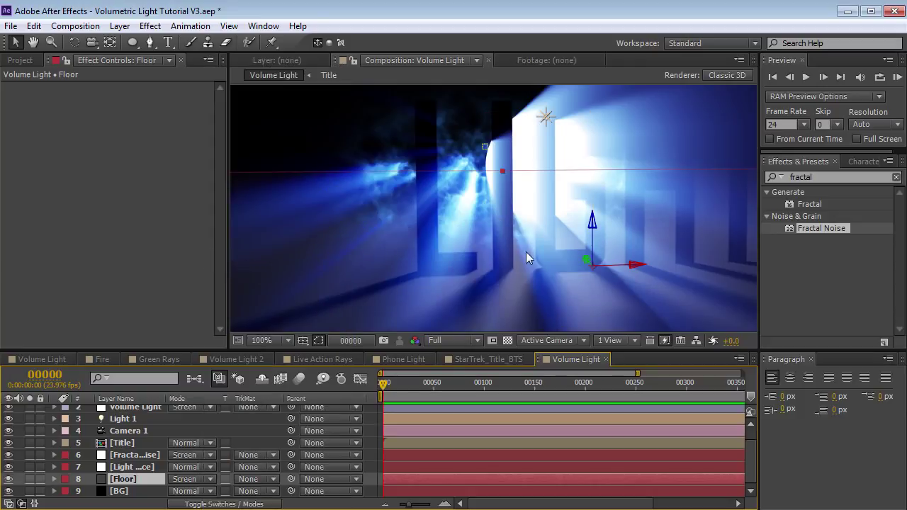
- Drag the Light Source glow down and to the right
click(132, 467)
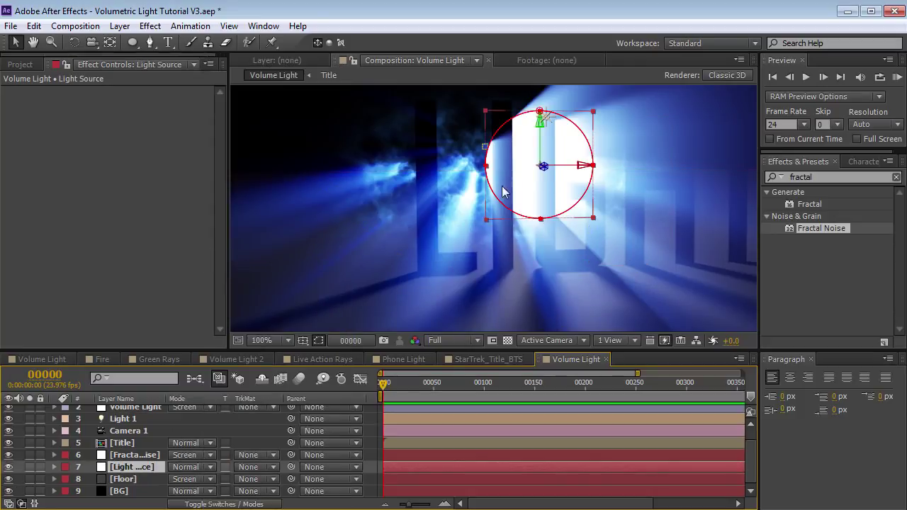
mouse_move(502, 190)
mouse_down()
mouse_move(522, 196)
mouse_move(523, 208)
mouse_up()
click(135, 455)
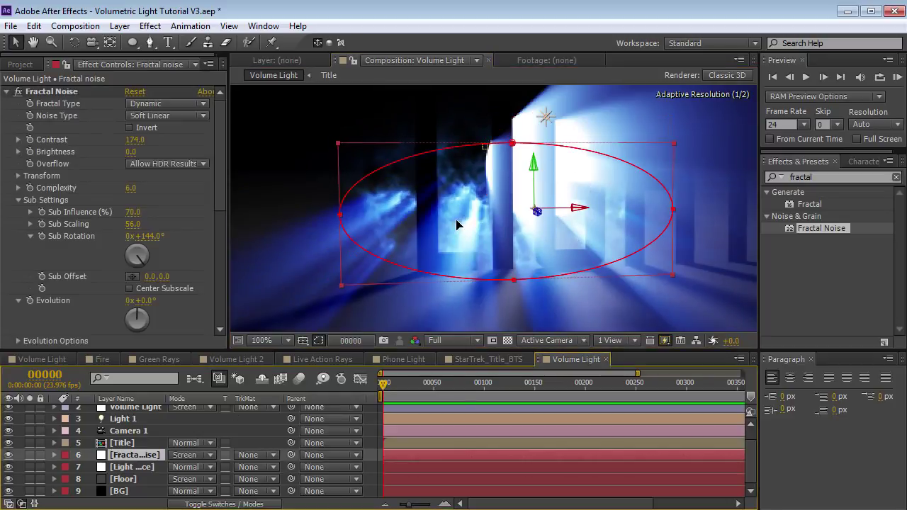
scroll(456, 224, down, 2)
scroll(124, 439, up, 1)
- Hide the Volume Light layer and orbit the camera to inspect the scene
click(123, 422)
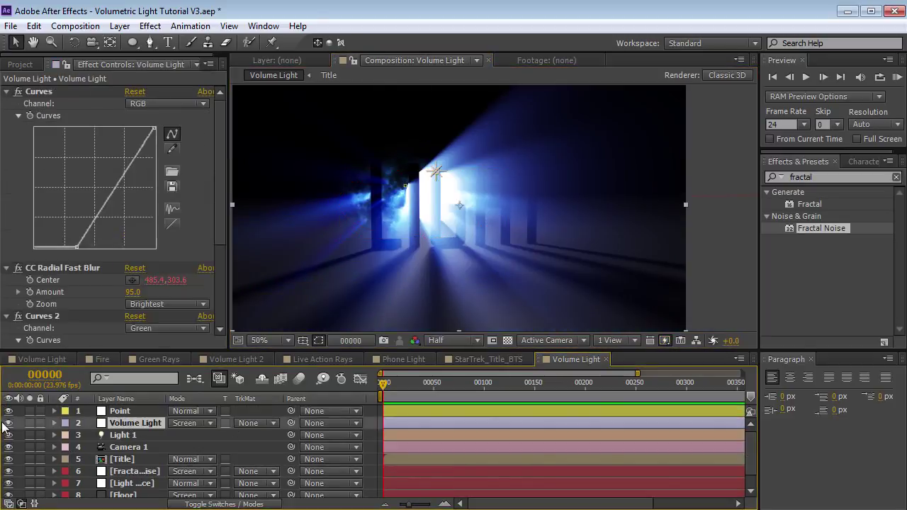
click(8, 423)
key(c)
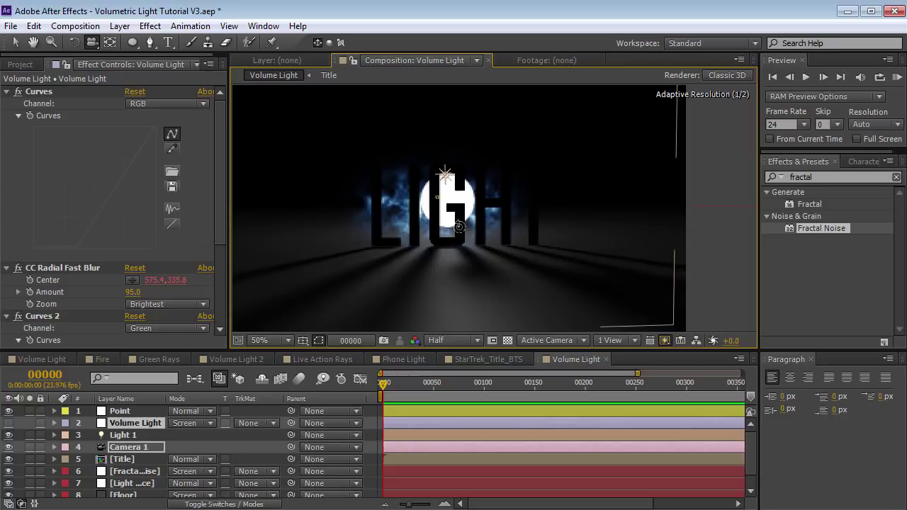
mouse_move(403, 230)
mouse_down()
mouse_move(469, 234)
mouse_move(411, 231)
mouse_up()
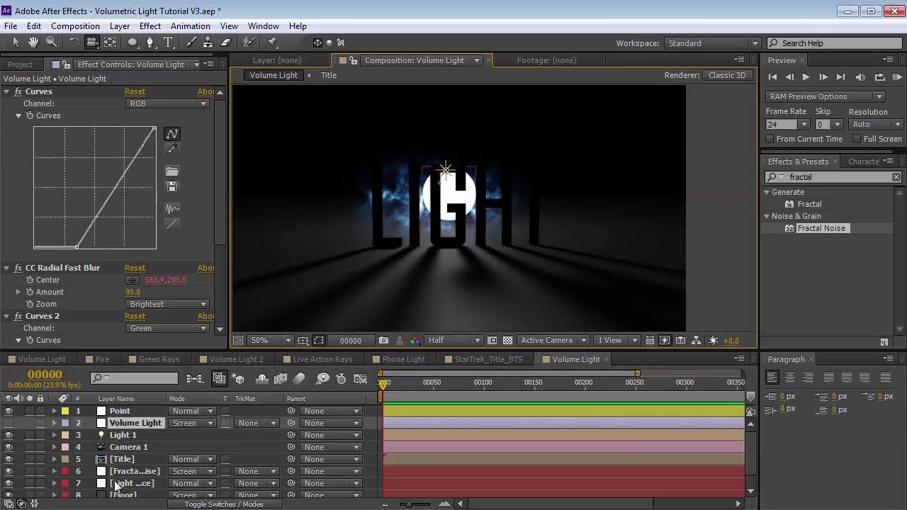
- Delete the duplicate fractal noise layer
click(135, 471)
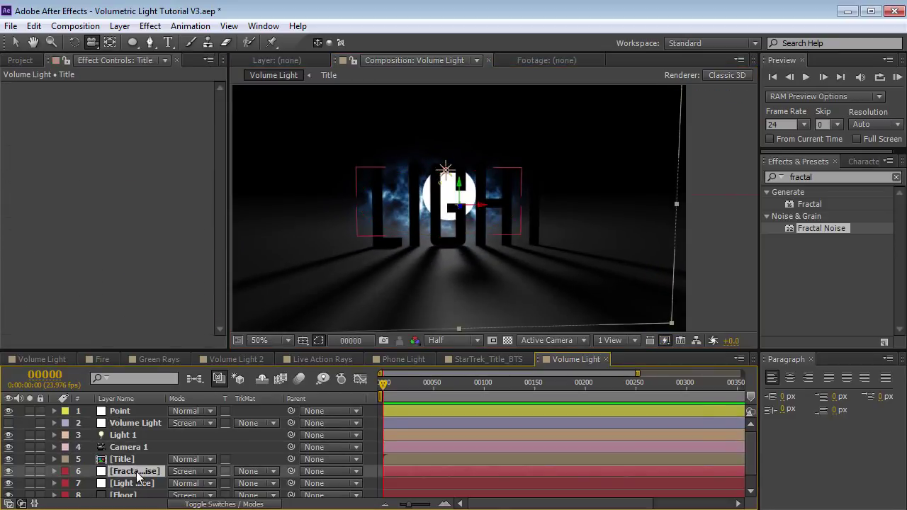
click(465, 233)
key(v)
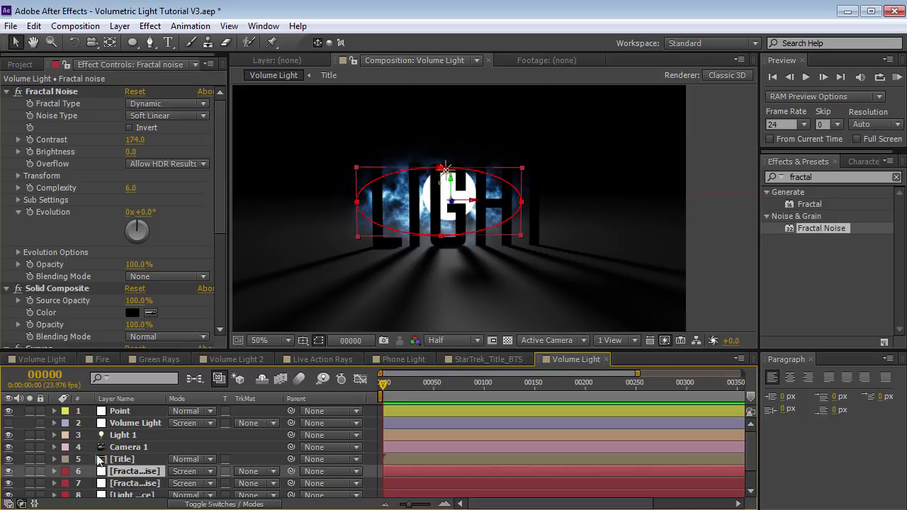
click(132, 481)
key(Delete)
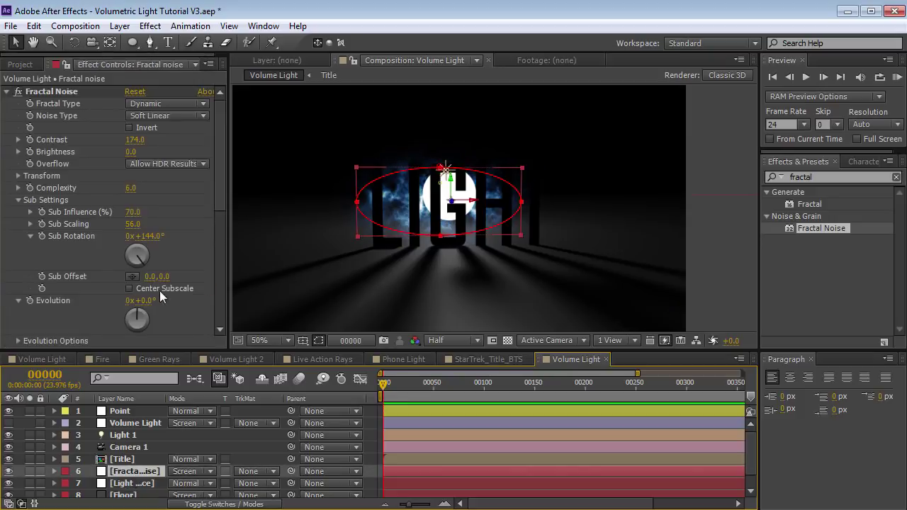
- Drive the noise Evolution with a time*150 expression and scrub to preview it
mouse_move(153, 245)
mouse_down()
mouse_move(148, 286)
mouse_move(367, 278)
mouse_up()
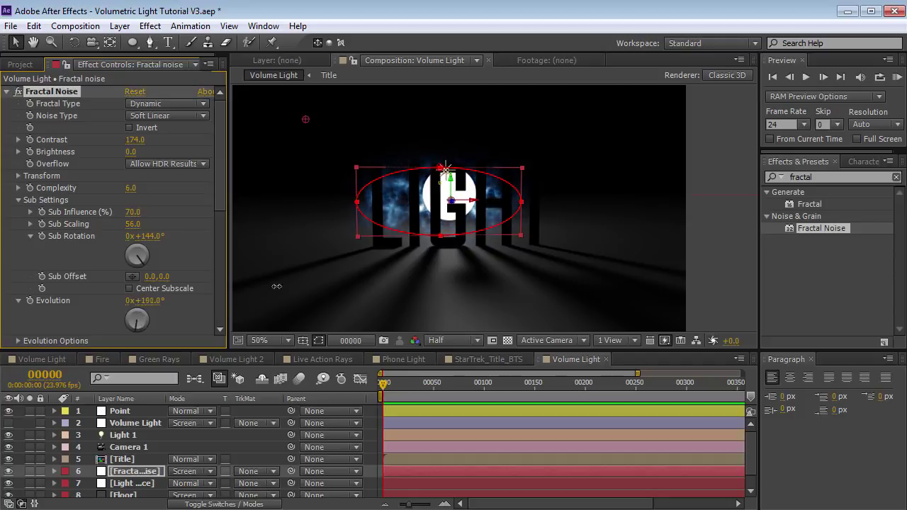
alt+click(29, 300)
text(time*150)
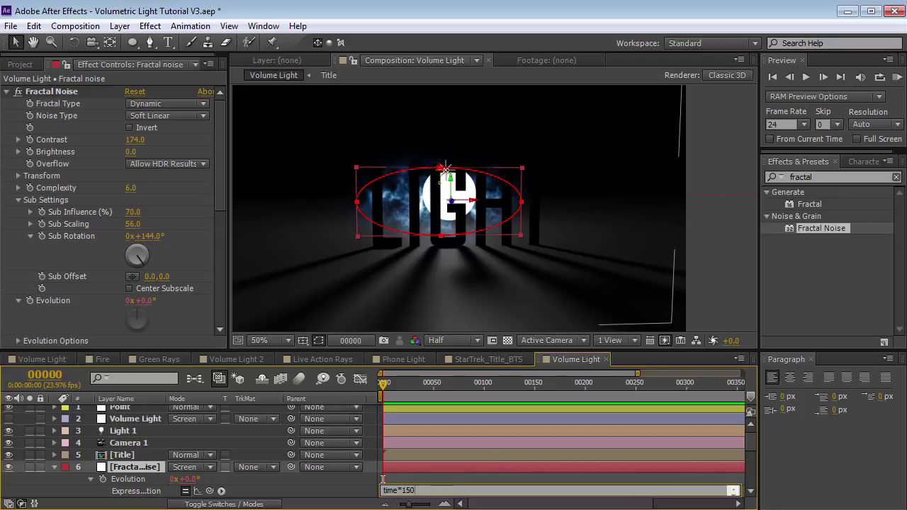
click(503, 365)
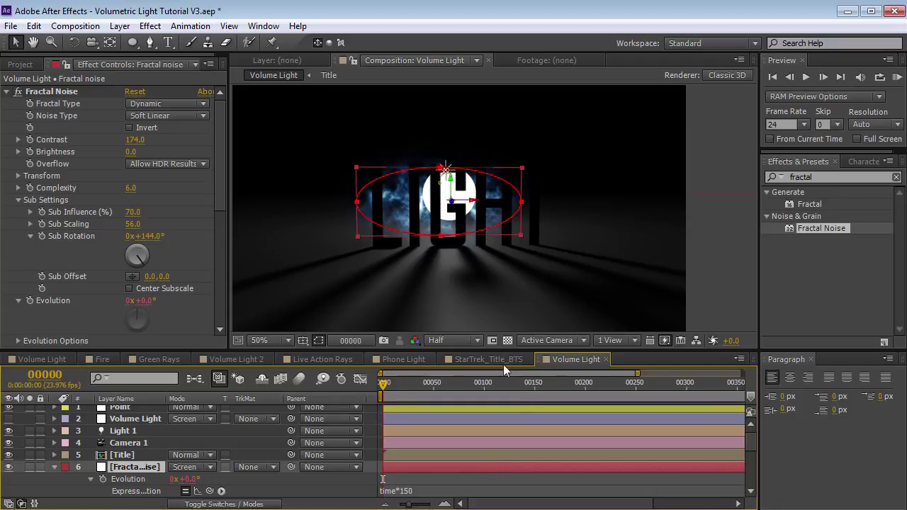
mouse_move(383, 388)
mouse_down()
mouse_move(440, 387)
mouse_move(387, 394)
mouse_up()
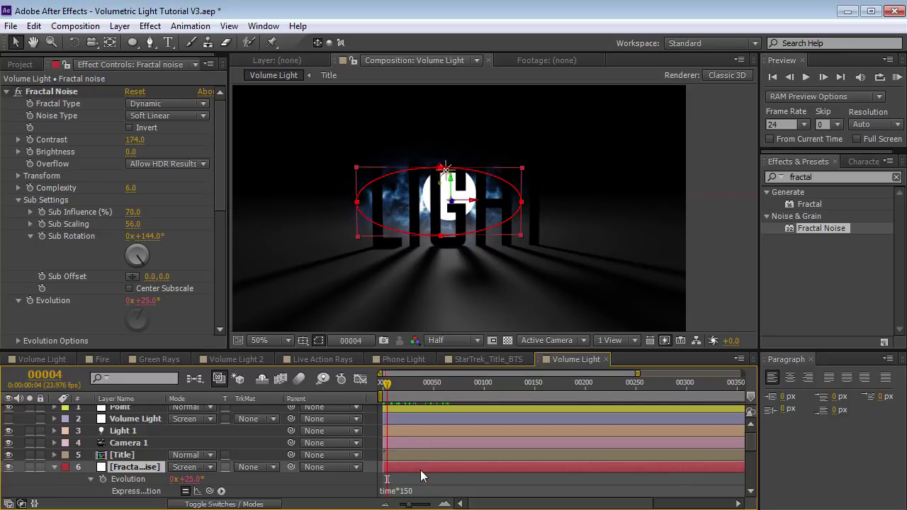
- Duplicate the fractal noise layer and resize its mask ellipse
key(ctrl+d)
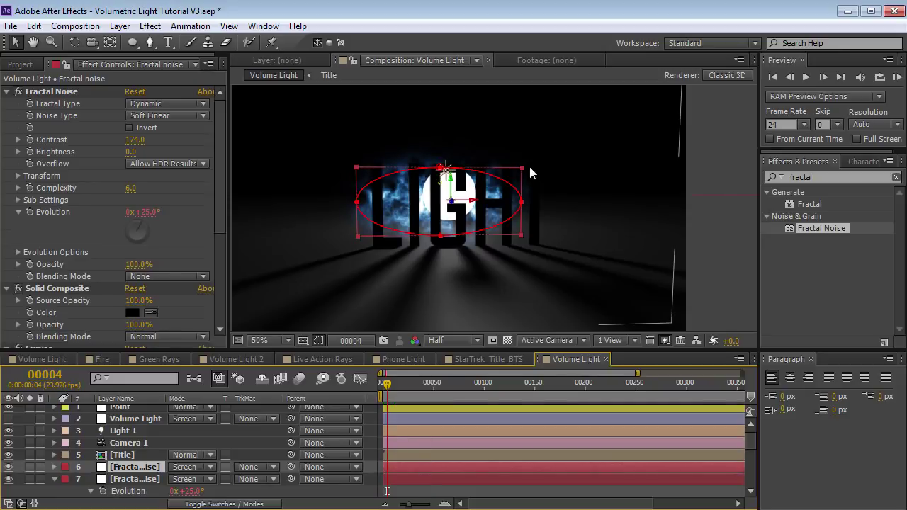
drag(522, 168, 582, 140)
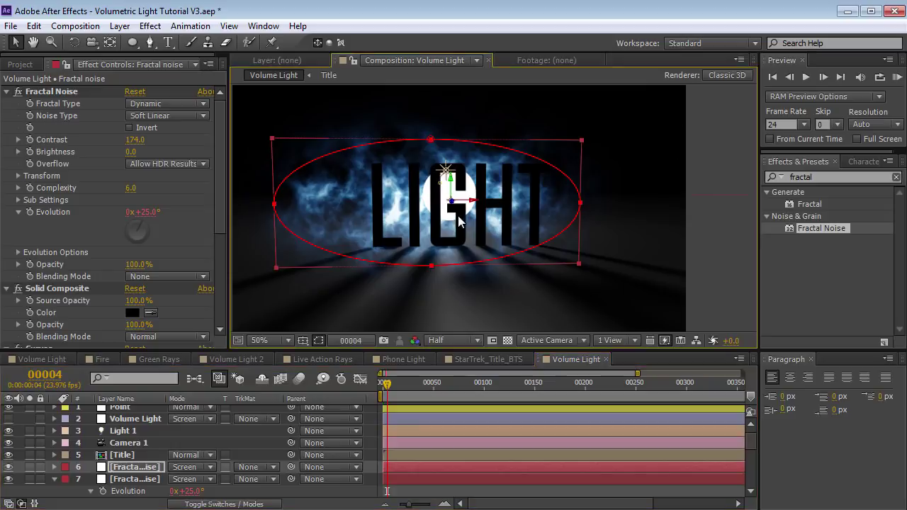
drag(272, 139, 325, 153)
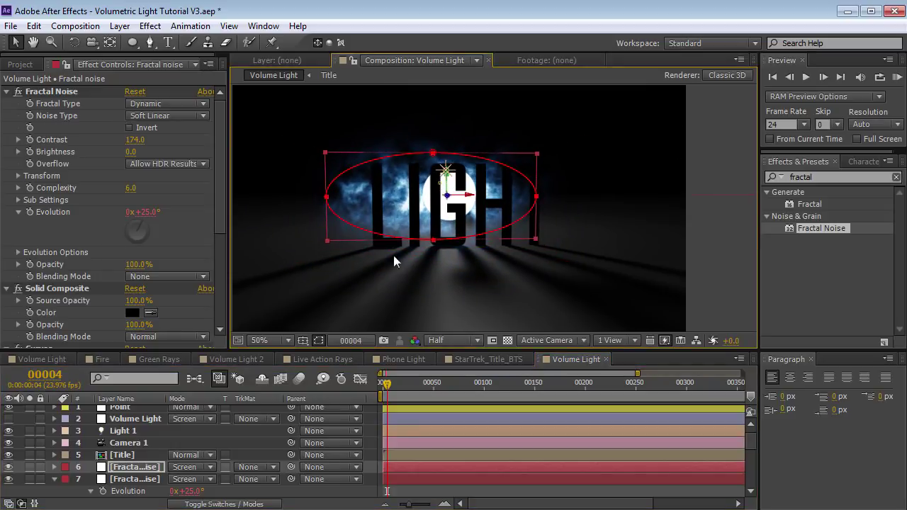
click(18, 252)
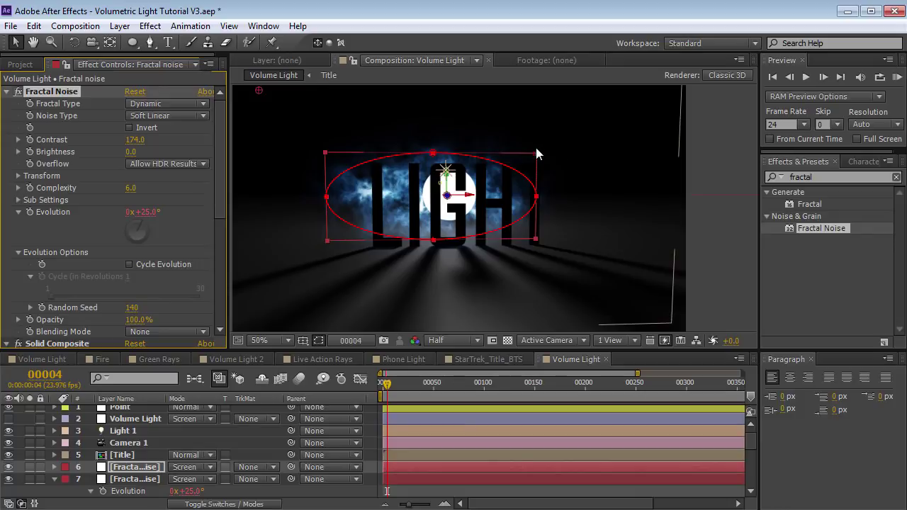
drag(537, 153, 546, 148)
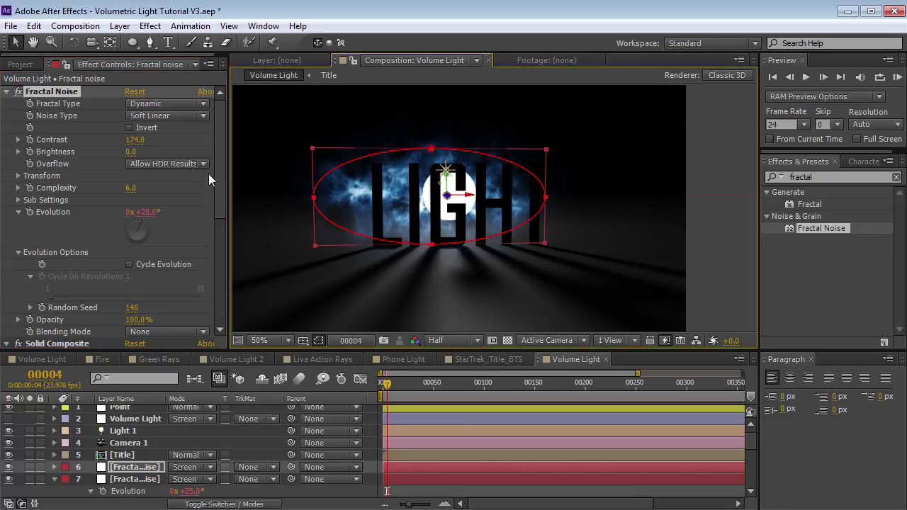
- Raise the noise Transform Scale to 142 and the layer Scale to 249.5%
click(18, 176)
drag(136, 220, 160, 205)
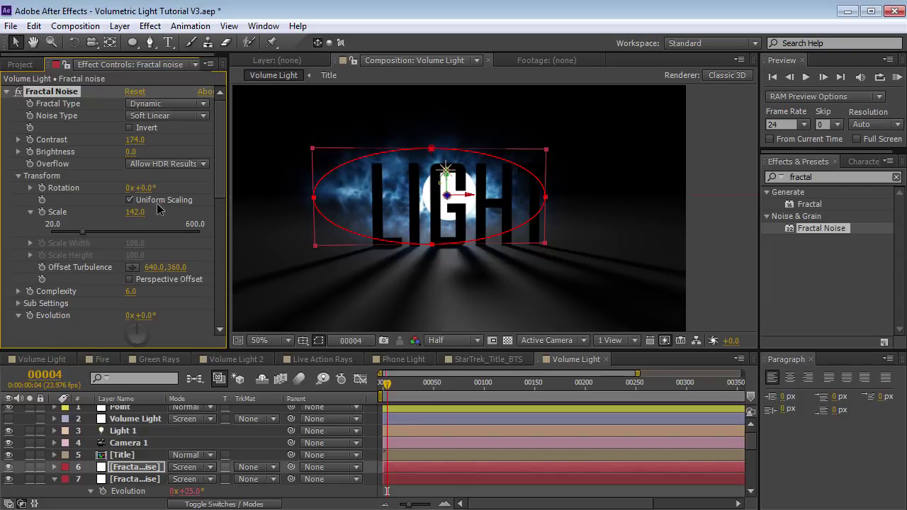
key(s)
drag(211, 484, 381, 443)
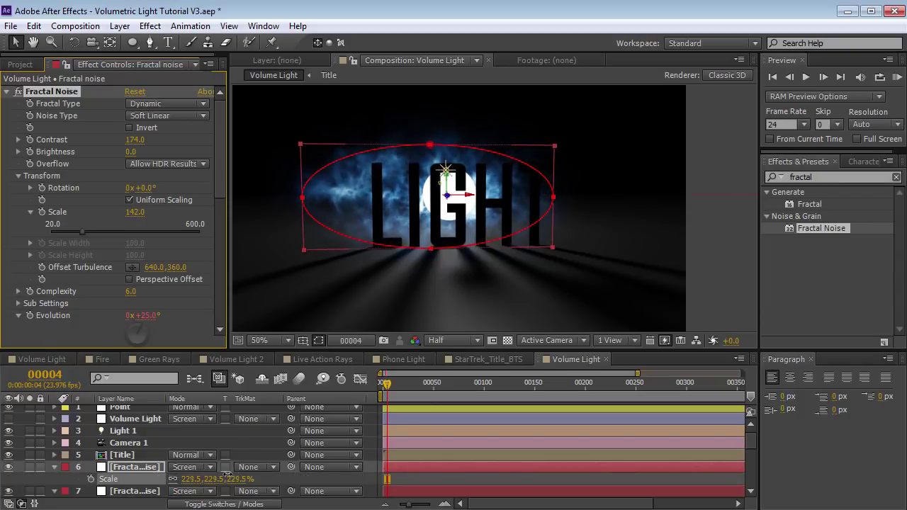
key(ctrl+c)
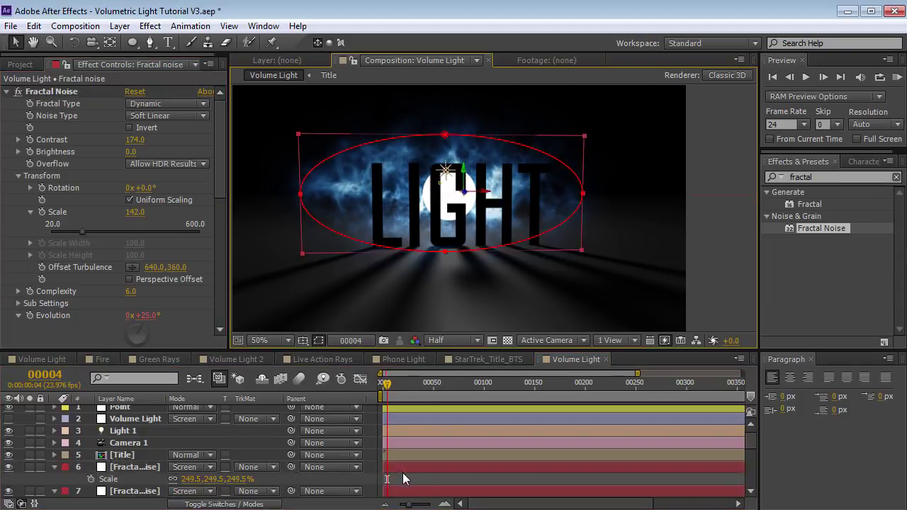
- Scale fractal layer 6 to about 555%, nudge it down, and set Brightness to -30
key(ctrl+Down)
key(ctrl+v)
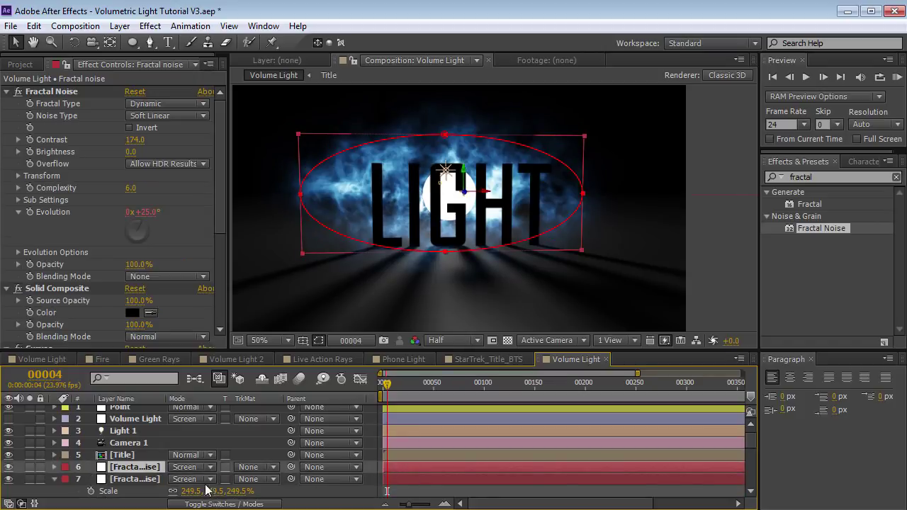
key(ctrl+Up)
key(s)
drag(236, 485, 449, 269)
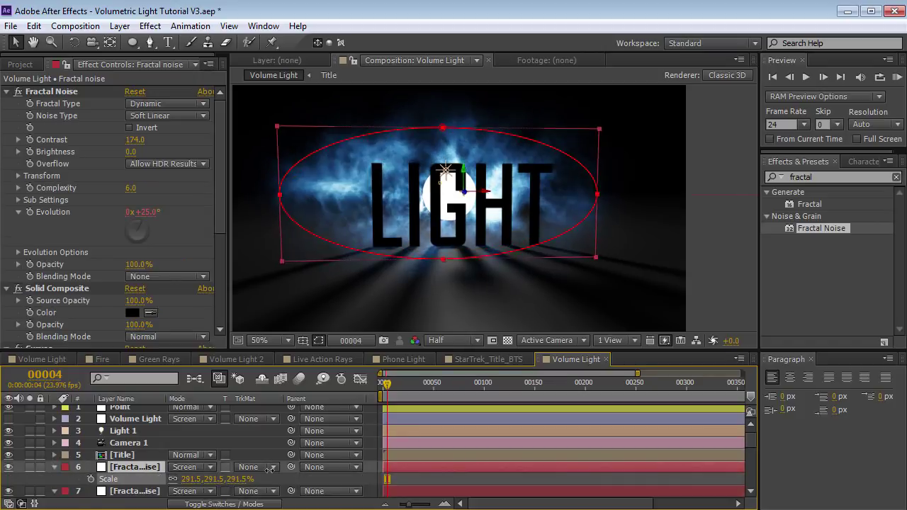
drag(620, 269, 565, 244)
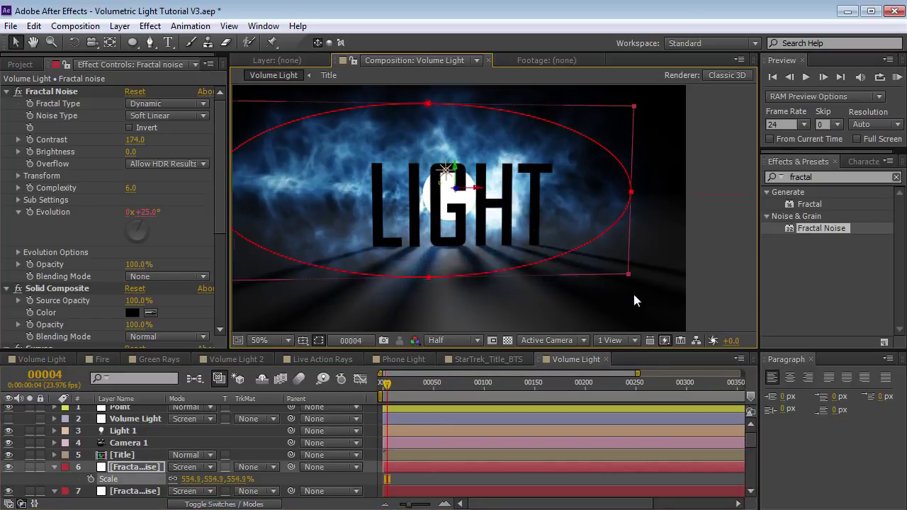
drag(565, 243, 647, 226)
drag(516, 227, 508, 260)
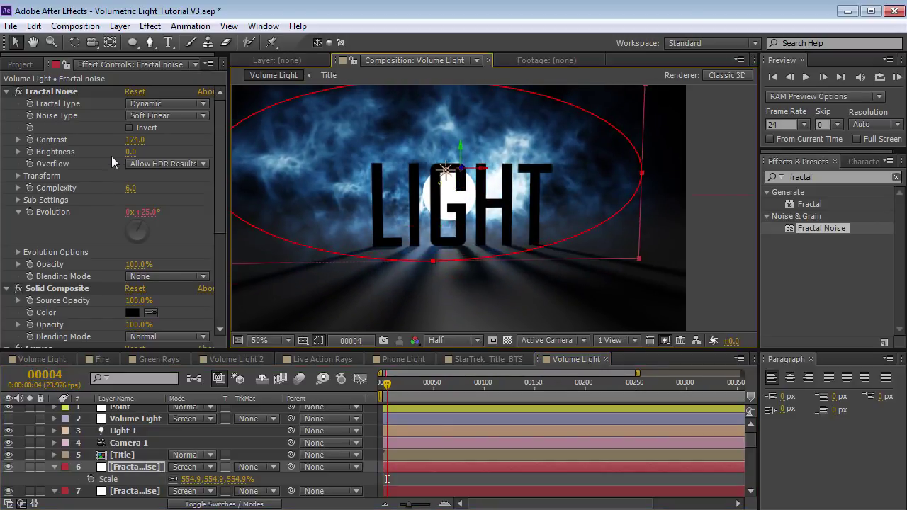
drag(133, 157, 111, 158)
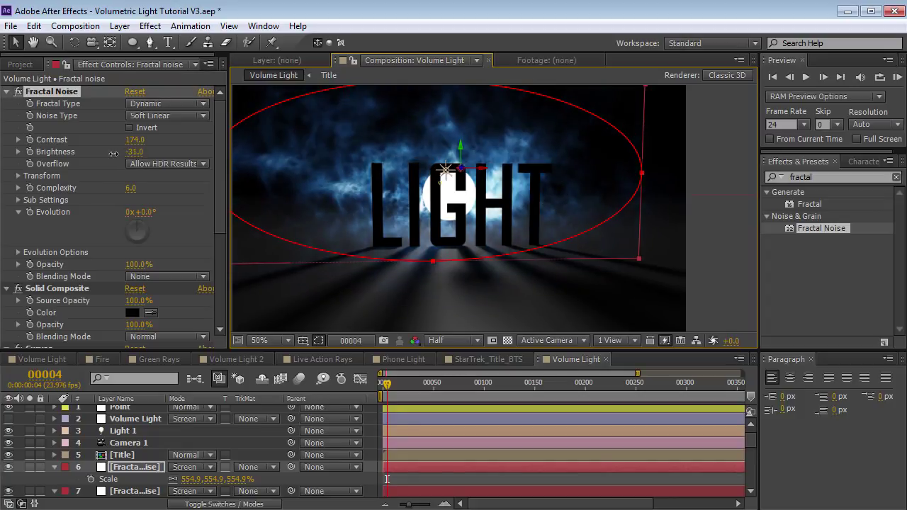
- Maximize the composition view and orbit to check the smoke in depth
key(F2)
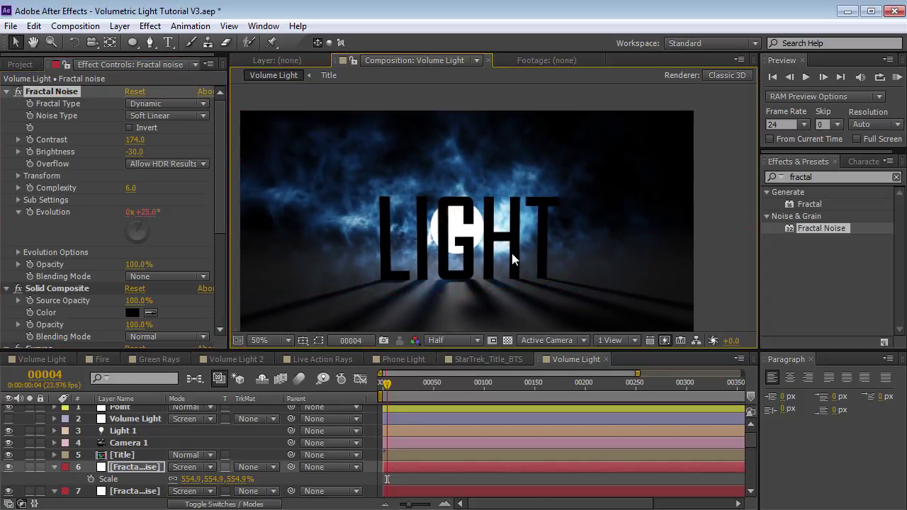
key(grave)
key(c)
drag(426, 291, 471, 291)
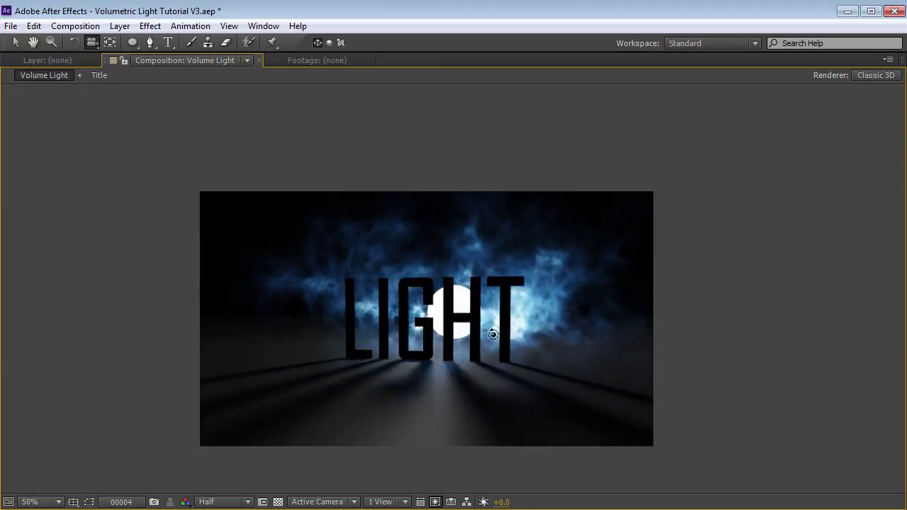
key(grave)
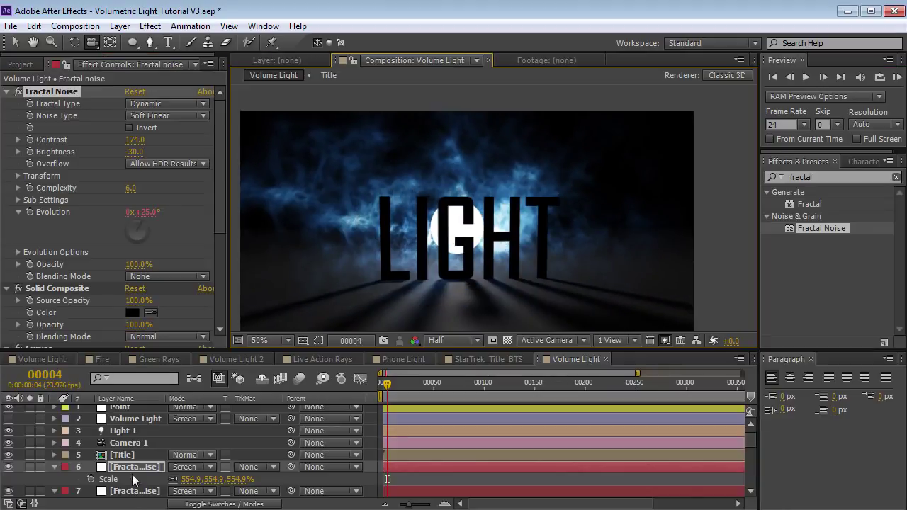
scroll(135, 479, down, 2)
- Widen layer 8's mask around LIGHT and raise its Brightness to 38
click(133, 479)
key(v)
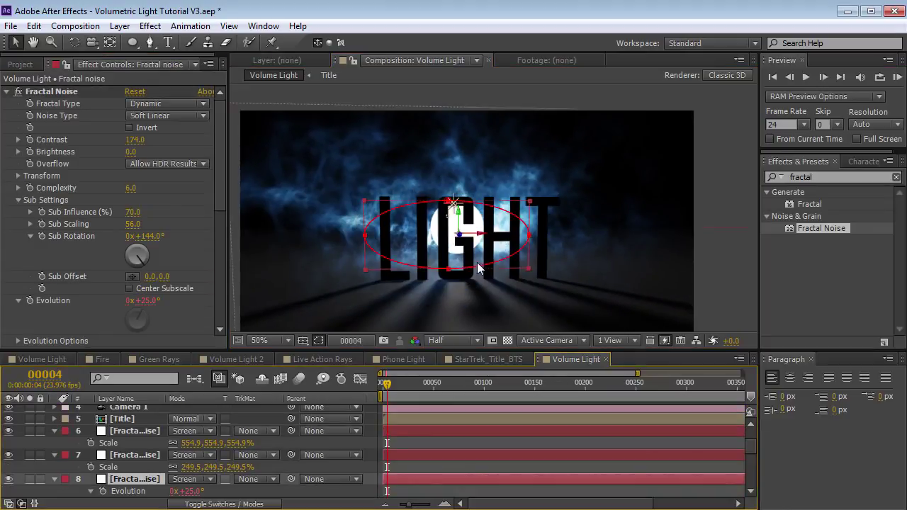
drag(477, 262, 472, 290)
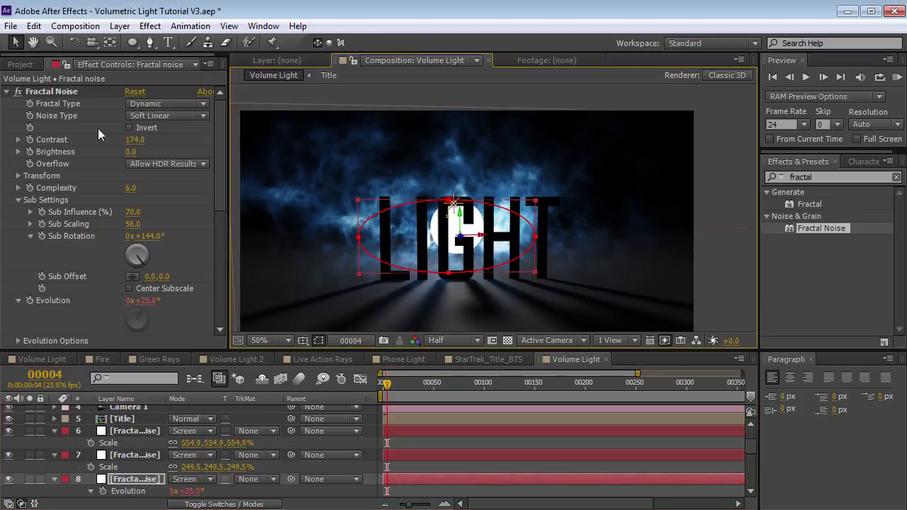
drag(131, 152, 157, 148)
scroll(494, 207, up, 2)
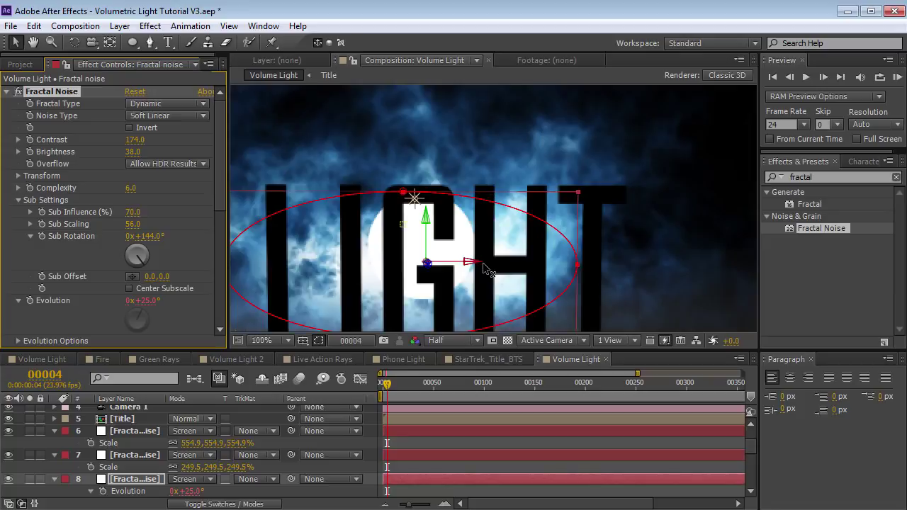
scroll(428, 257, down, 2)
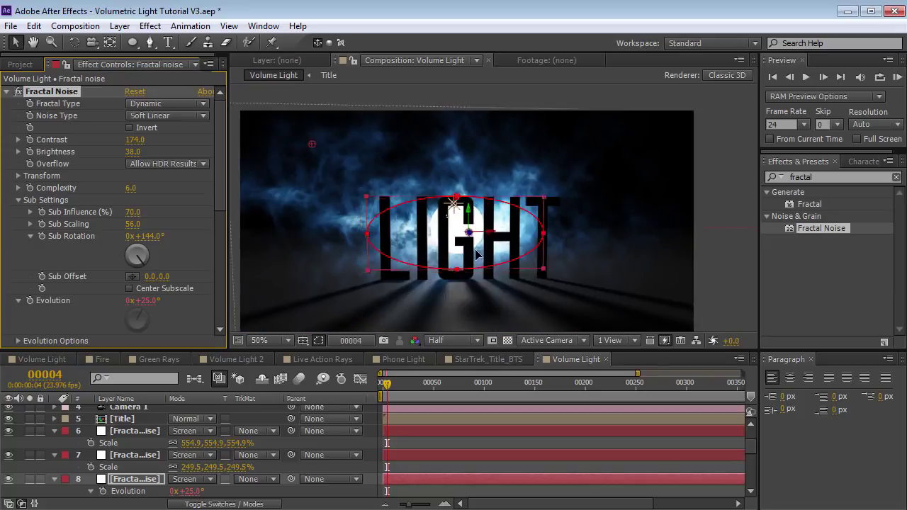
ctrl+click(143, 433)
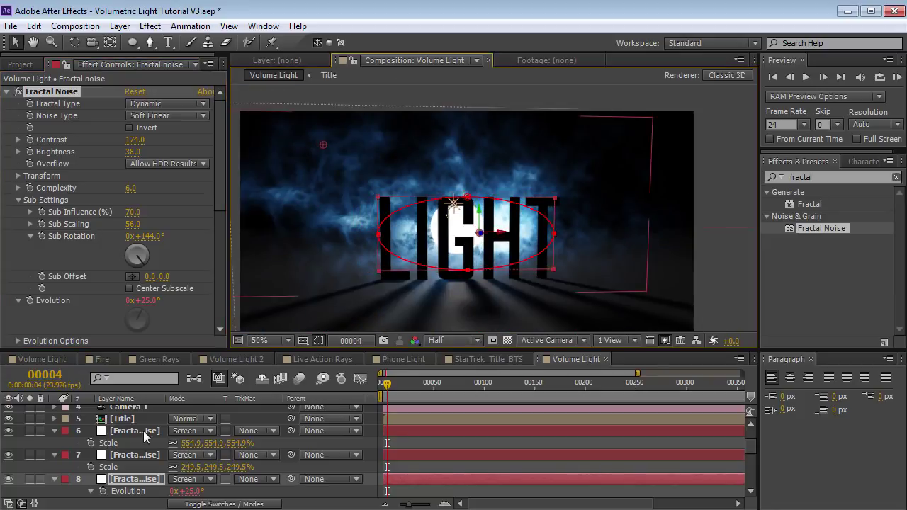
scroll(158, 440, up, 3)
- Unhide Volume Light and crush its Curves dark tones for more contrasty rays
click(134, 423)
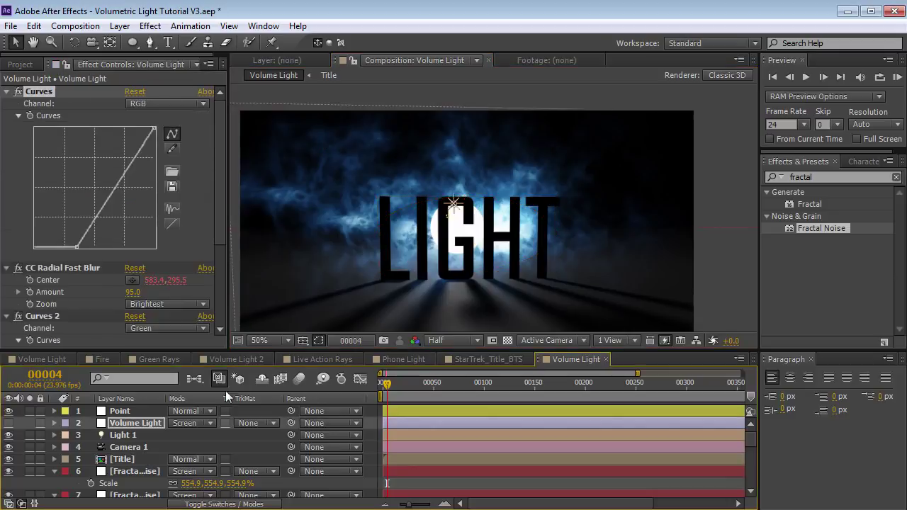
click(9, 423)
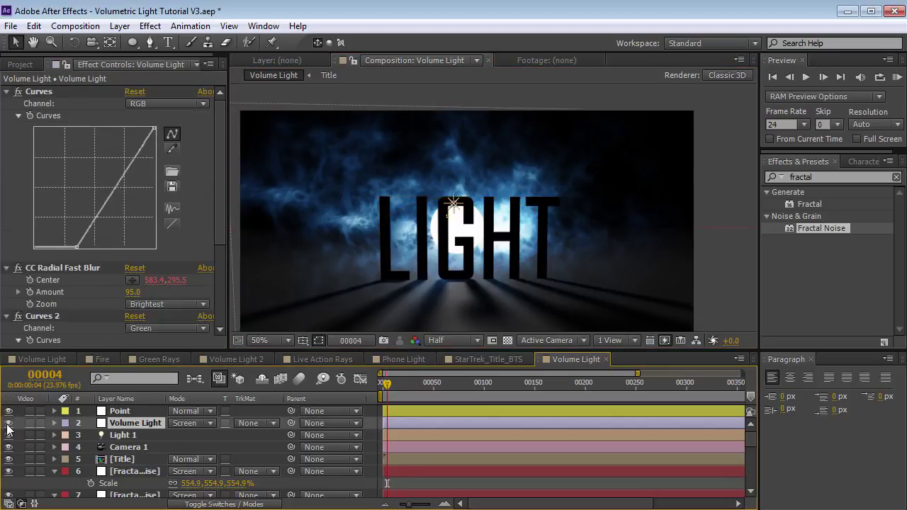
key(c)
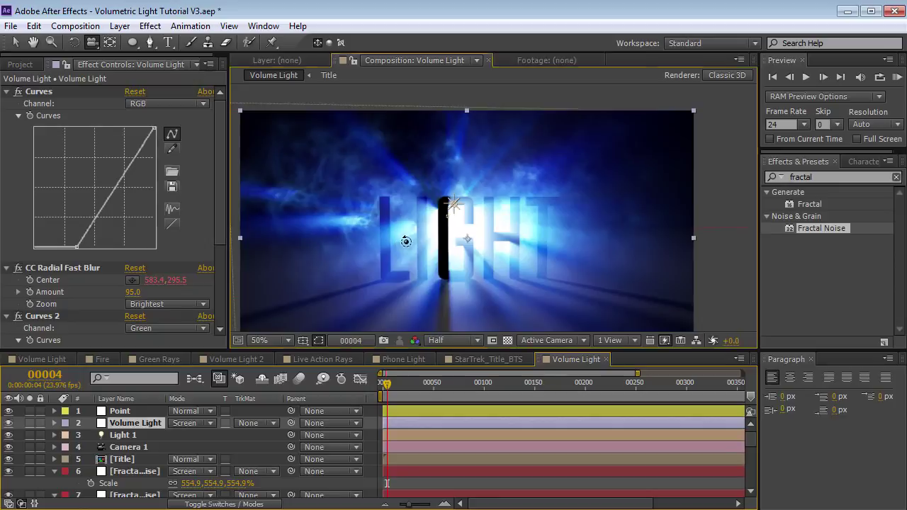
mouse_move(405, 239)
mouse_down()
mouse_move(418, 236)
mouse_move(410, 244)
mouse_up()
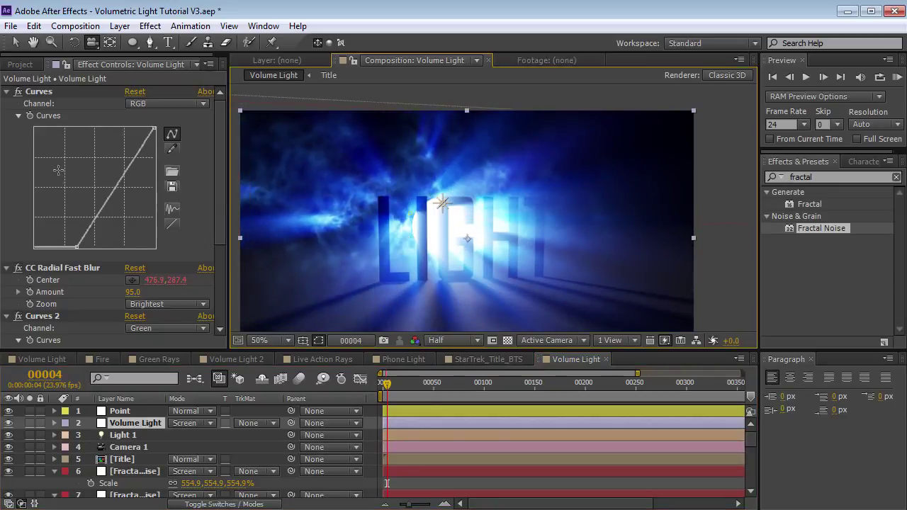
click(32, 92)
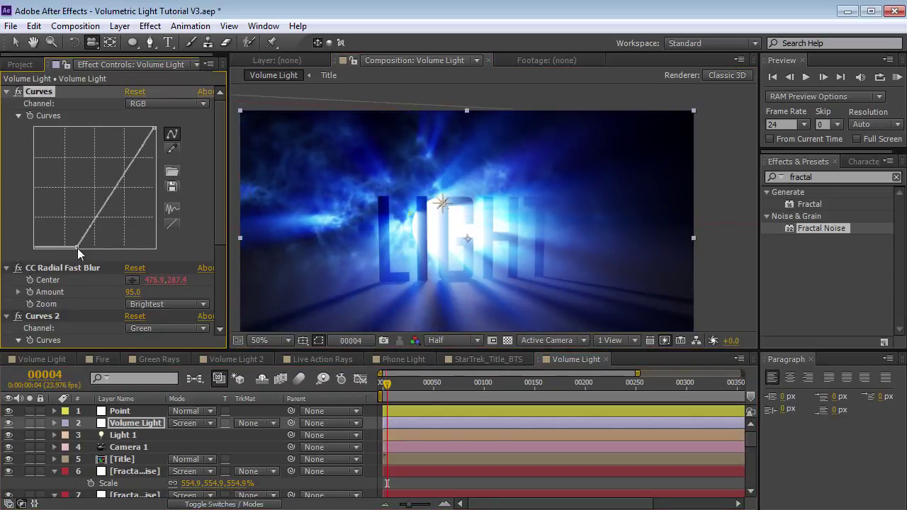
mouse_move(78, 252)
mouse_down()
mouse_move(126, 247)
mouse_move(118, 251)
mouse_up()
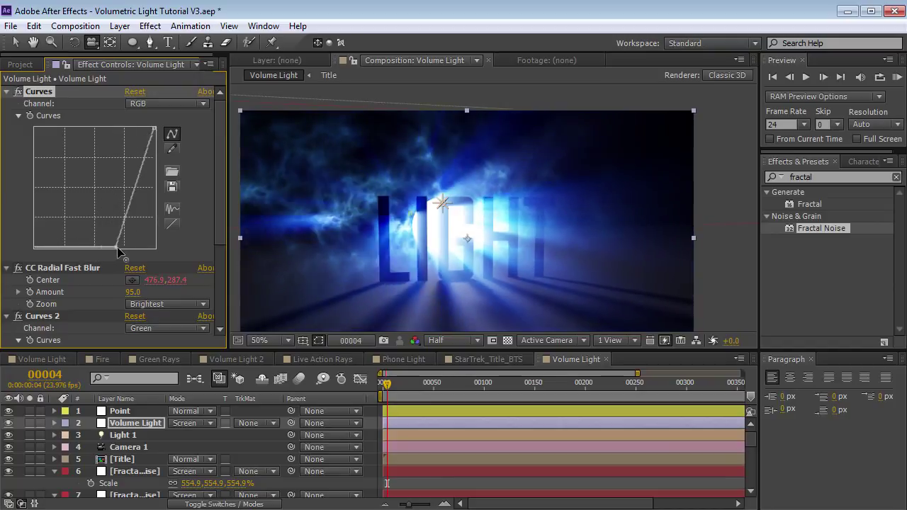
- Set Volume Light to Screen, bend its curve darker, and orbit around LIGHT
click(190, 424)
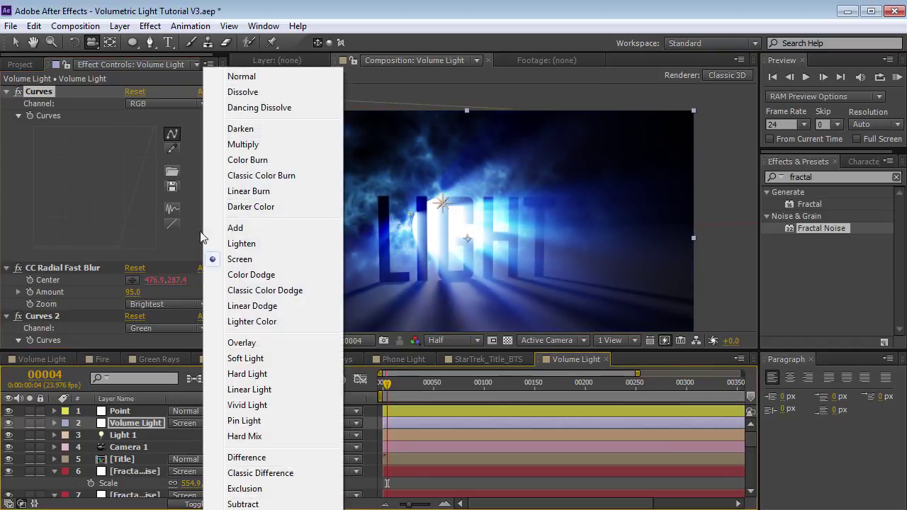
click(240, 77)
mouse_move(466, 250)
mouse_down()
mouse_move(456, 262)
mouse_move(472, 263)
mouse_up()
click(189, 424)
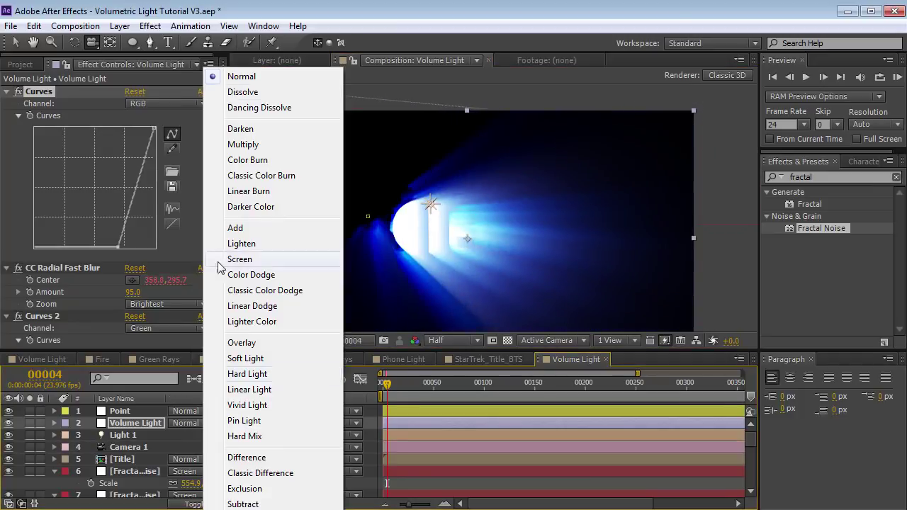
click(239, 260)
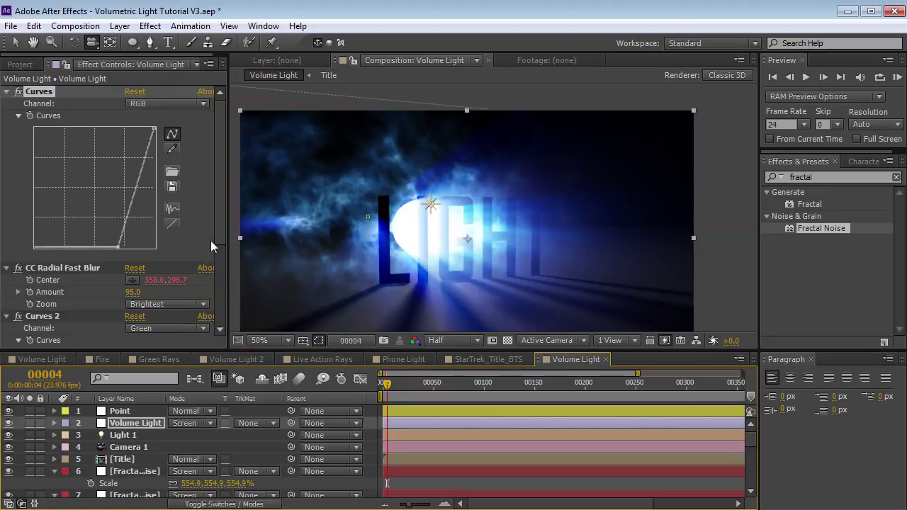
mouse_move(116, 236)
mouse_down()
mouse_move(113, 247)
mouse_move(129, 211)
mouse_up()
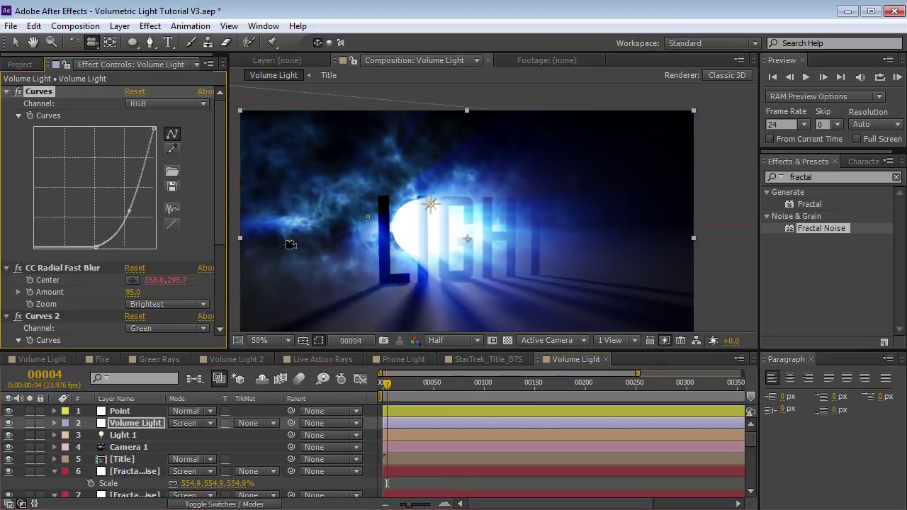
mouse_move(485, 243)
mouse_down()
mouse_move(496, 255)
mouse_move(472, 255)
mouse_move(473, 270)
mouse_up()
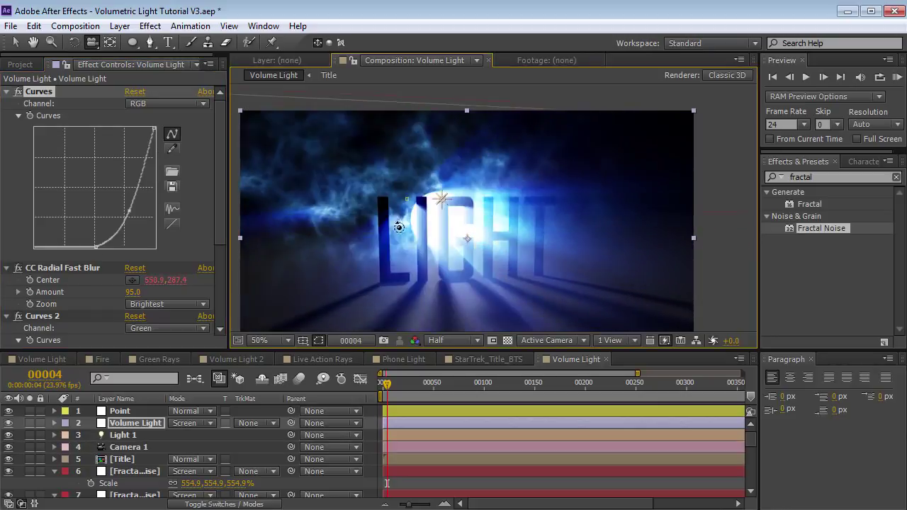
mouse_move(386, 216)
mouse_down()
mouse_move(404, 227)
mouse_move(394, 223)
mouse_up()
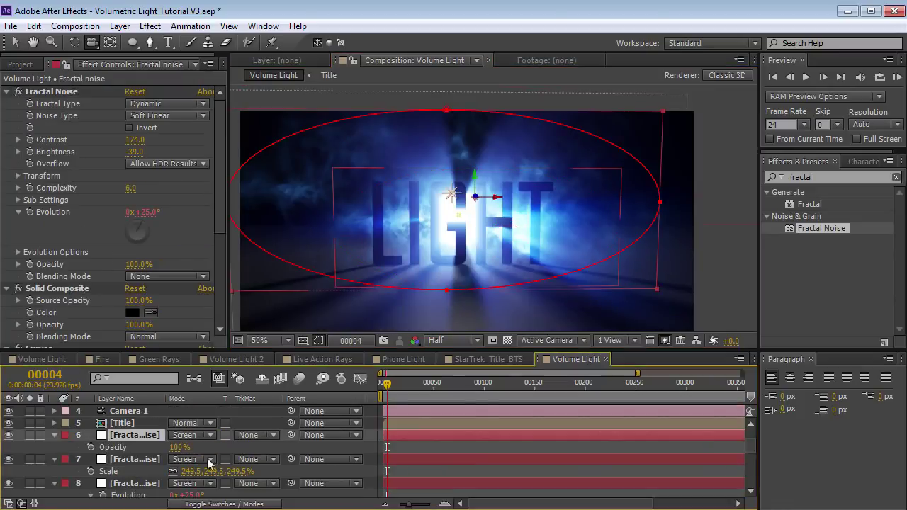
- Scale the fog layer to 391.9%, nudge it behind LIGHT, then select Title
key(s)
drag(190, 447, 163, 447)
key(v)
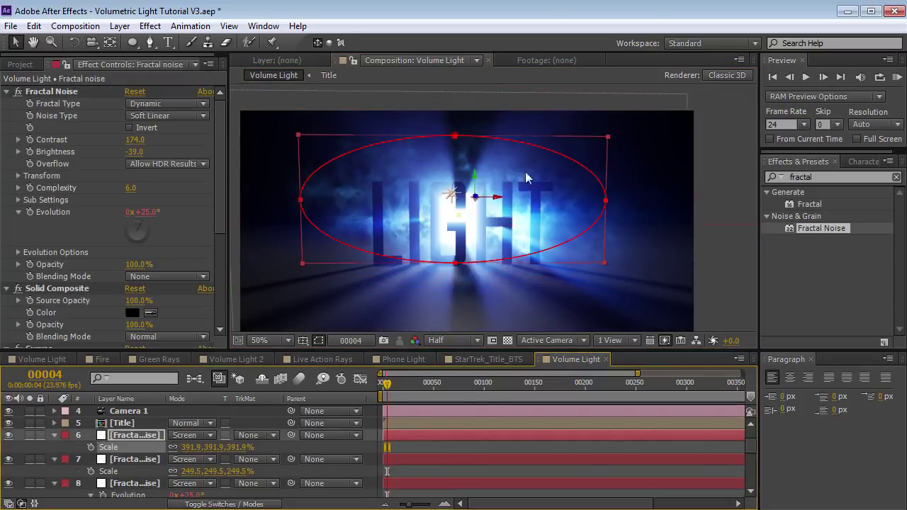
drag(542, 179, 546, 186)
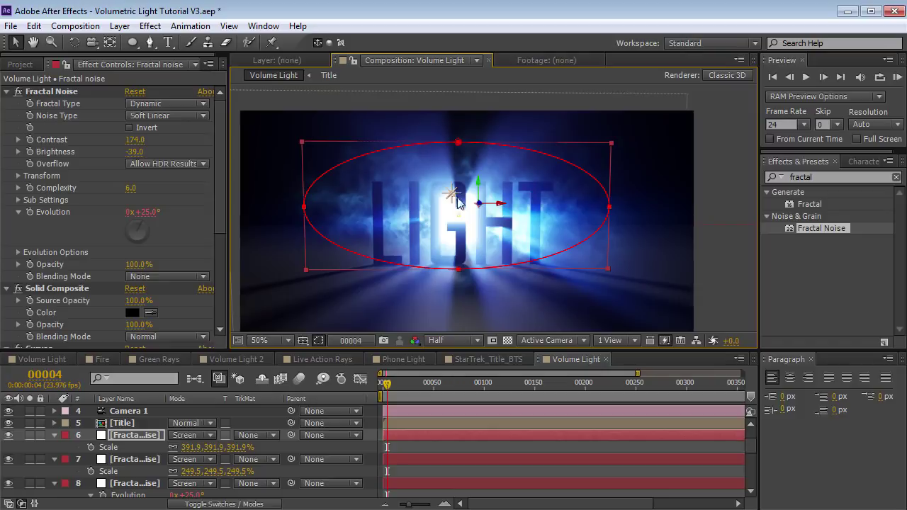
key(c)
drag(442, 237, 447, 240)
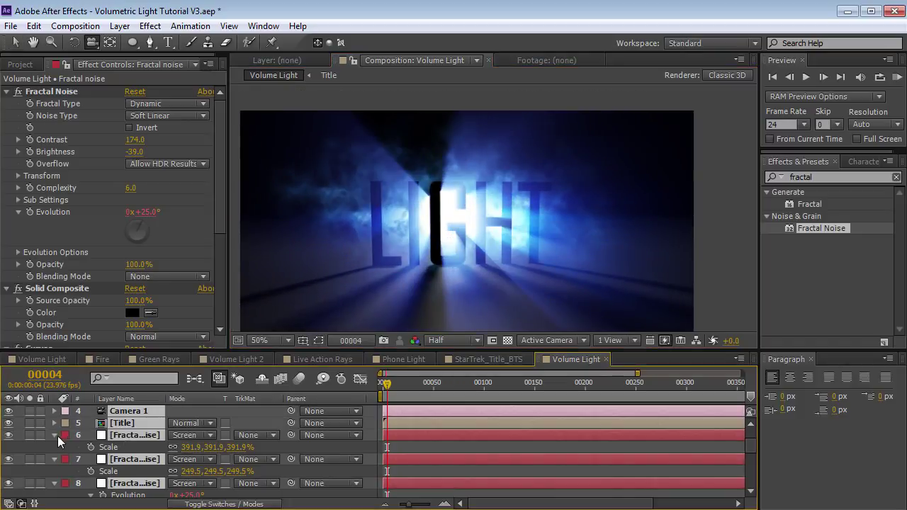
click(54, 435)
click(124, 425)
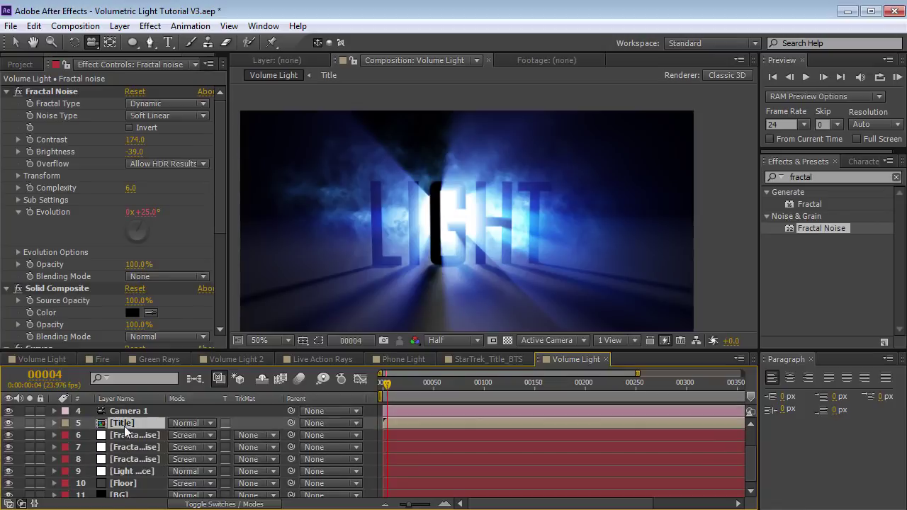
scroll(139, 464, up, 1)
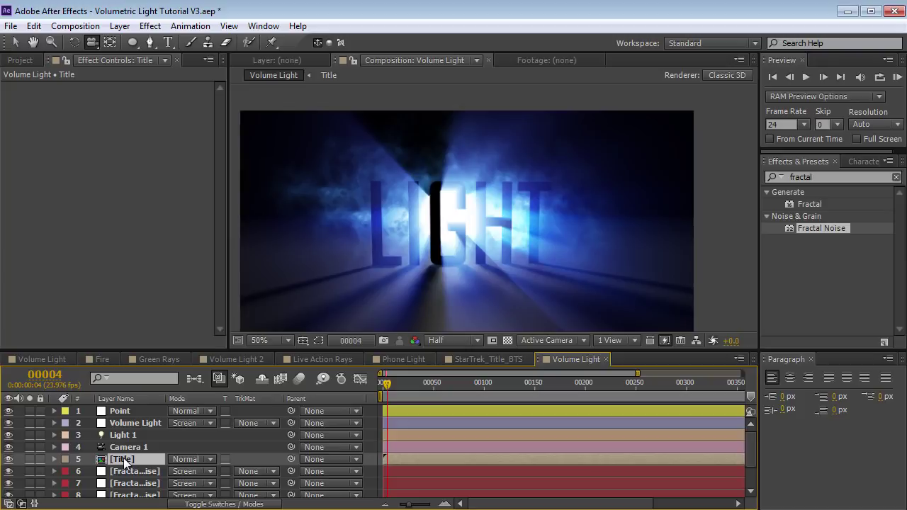
- Duplicate the Title layer above Volume Light, and give Volume Light a blue label
click(128, 451)
key(ctrl+d)
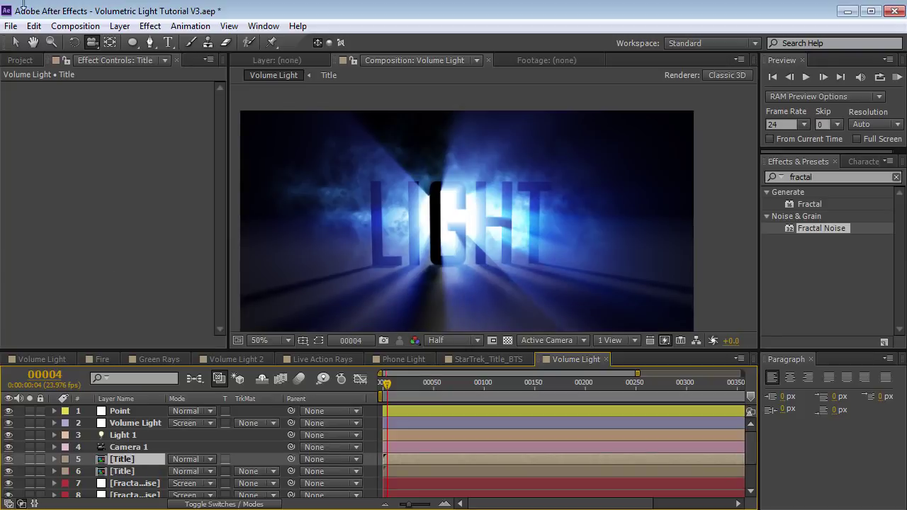
click(33, 26)
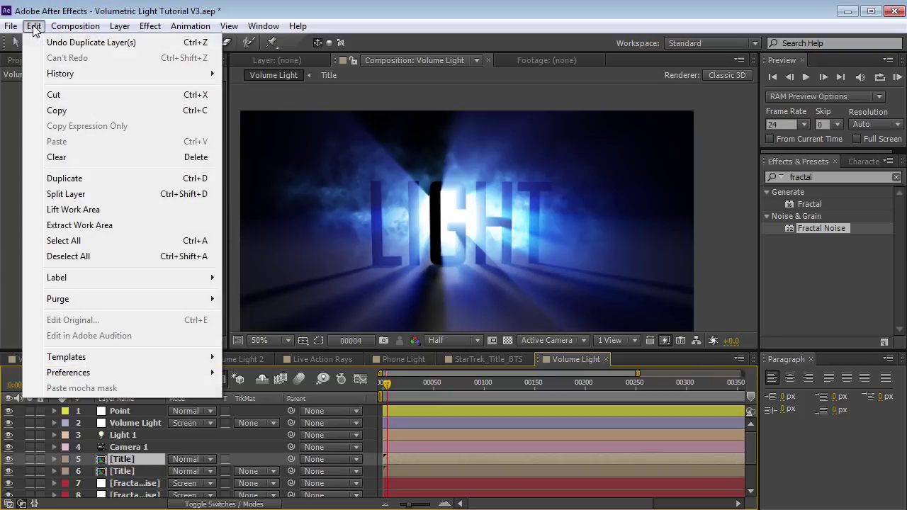
click(130, 458)
drag(119, 462, 117, 426)
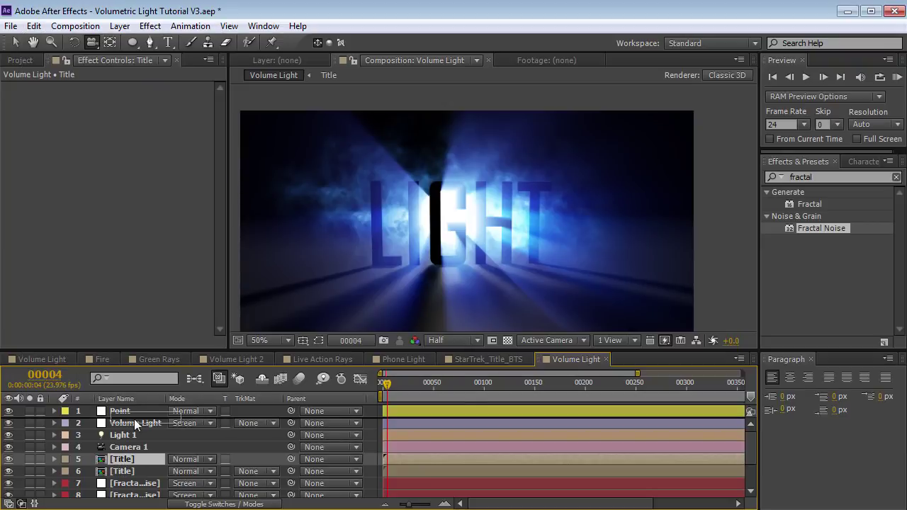
click(140, 435)
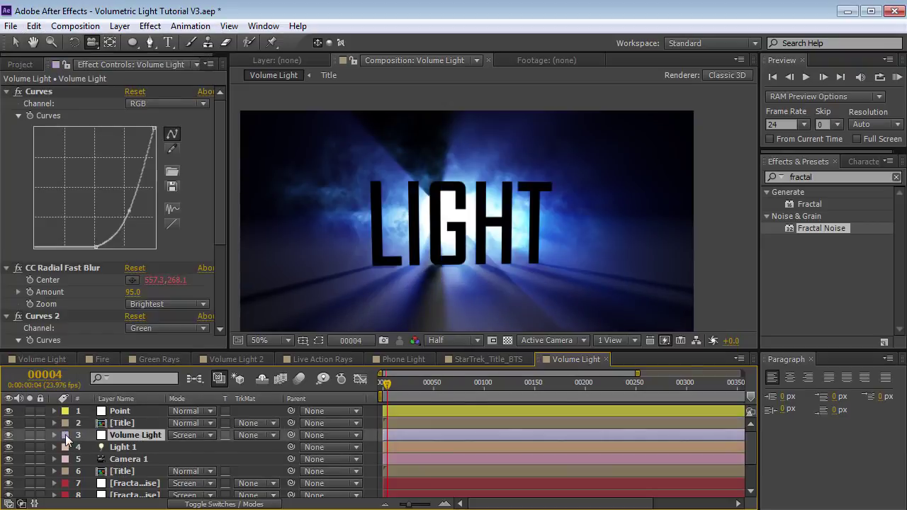
click(65, 434)
click(98, 305)
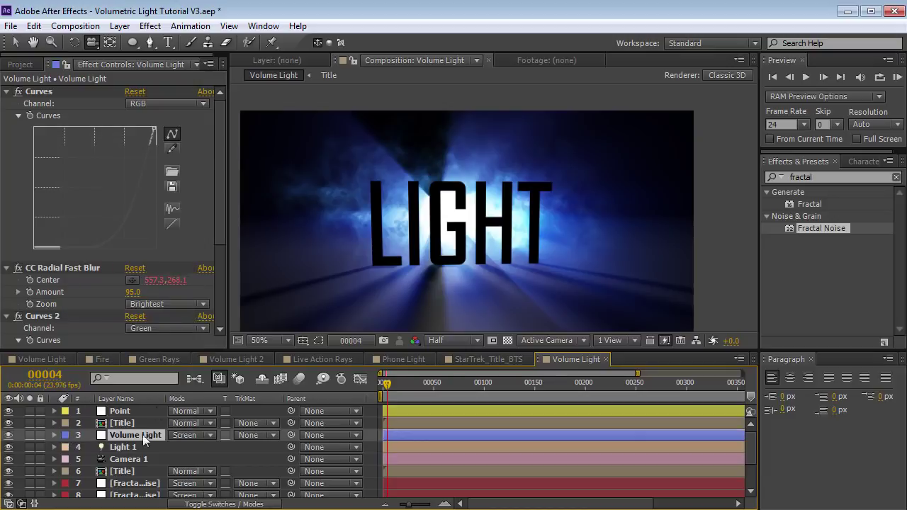
- Apply Bevel Alpha to the top Title layer
click(116, 424)
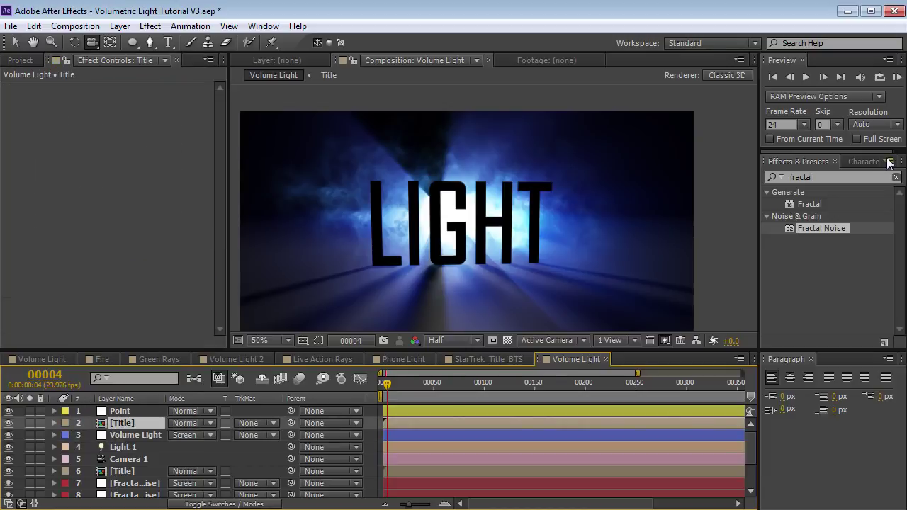
click(852, 177)
text(beve)
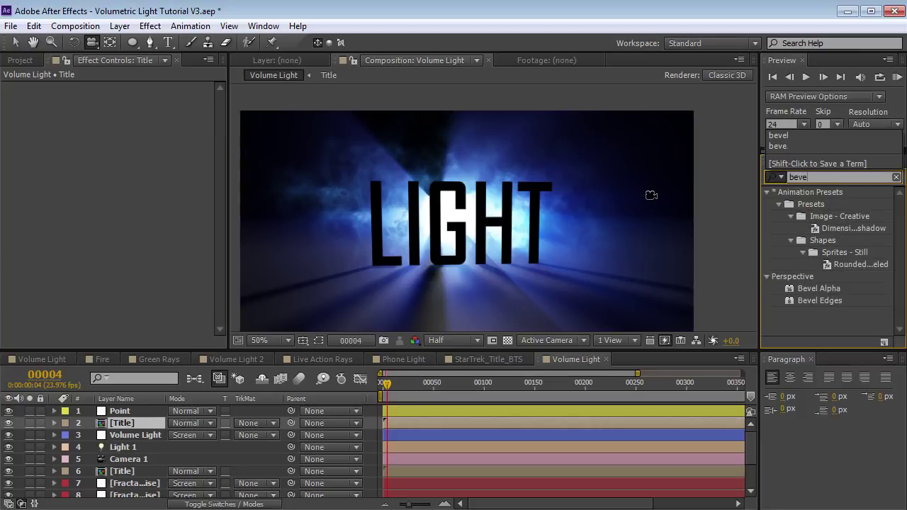
text(l al)
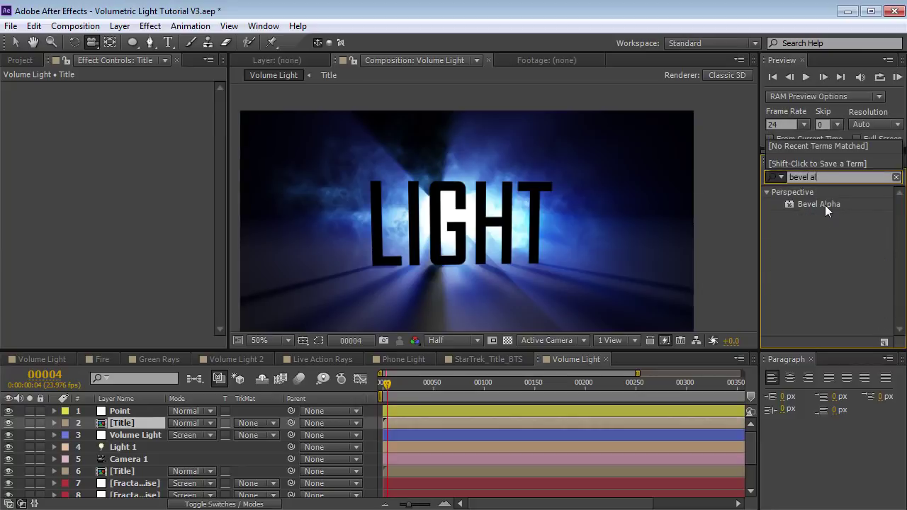
drag(820, 204, 129, 426)
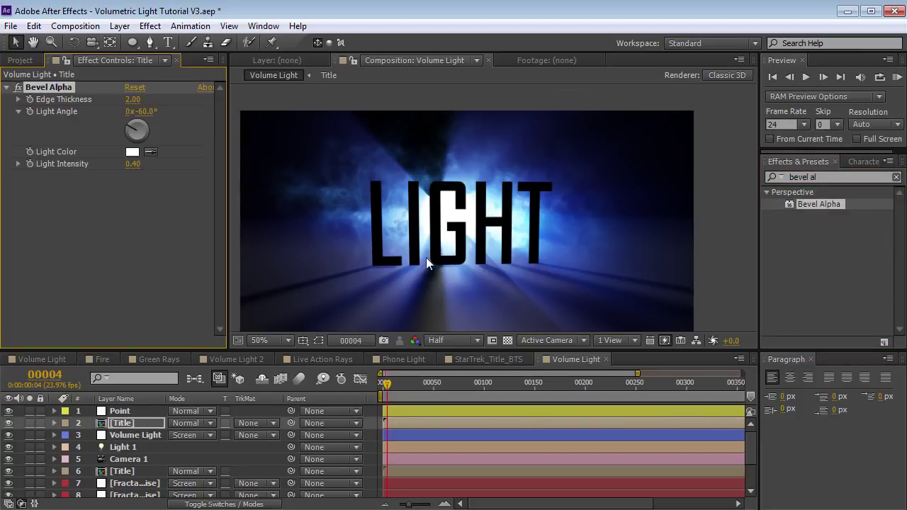
- Set the top Title's Accepts Lights and Casts Shadows to Off
key(a)
key(a)
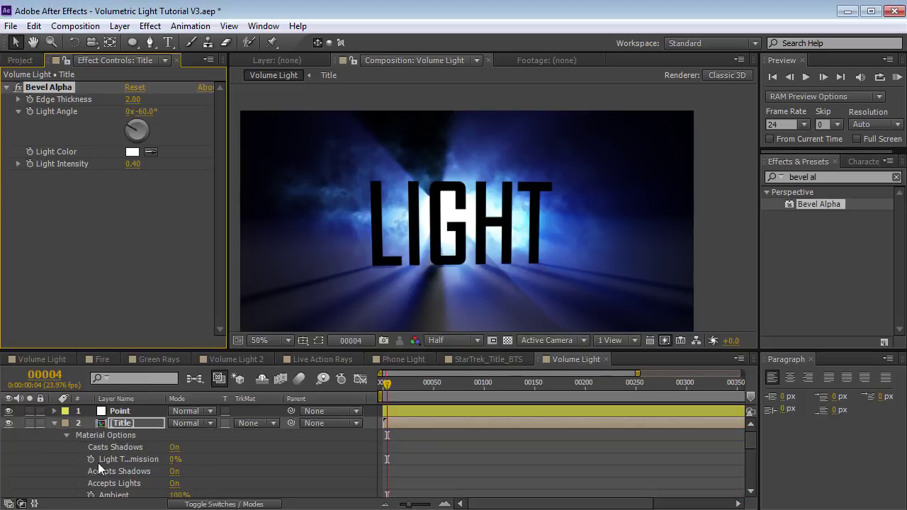
click(175, 483)
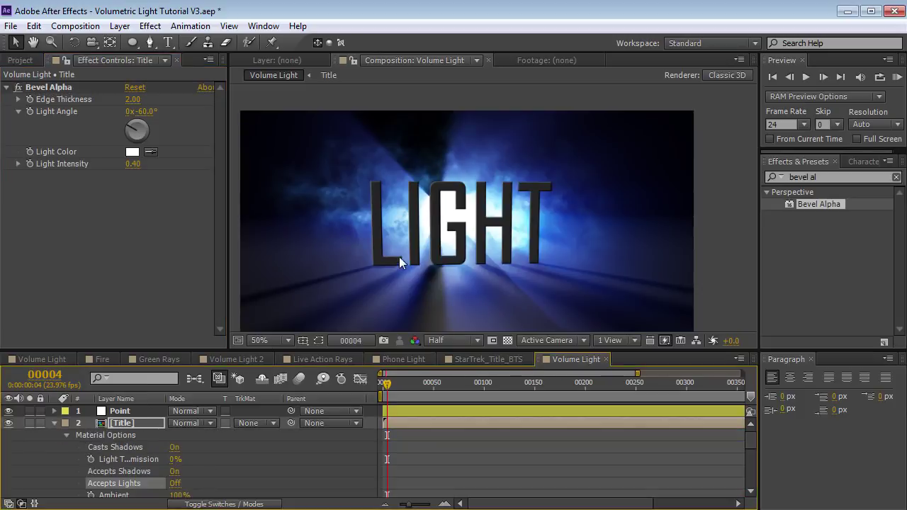
scroll(399, 258, up, 2)
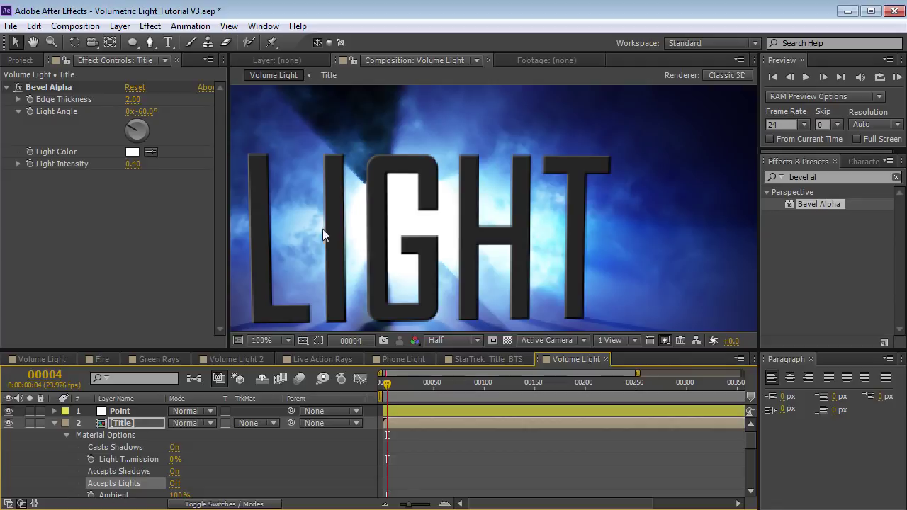
key(comma)
key(comma)
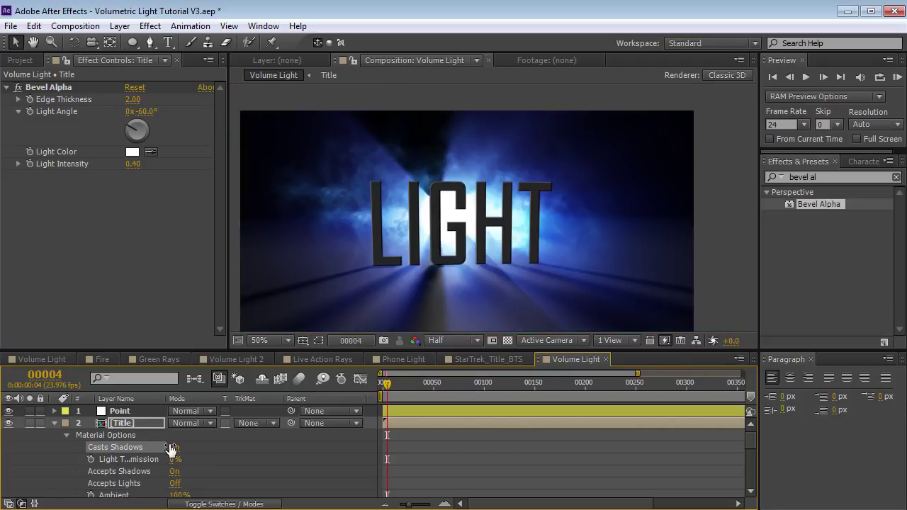
click(170, 448)
click(178, 449)
- Inside the Title precomp, select the LIGHT text and check its colour settings
double_click(127, 424)
double_click(470, 202)
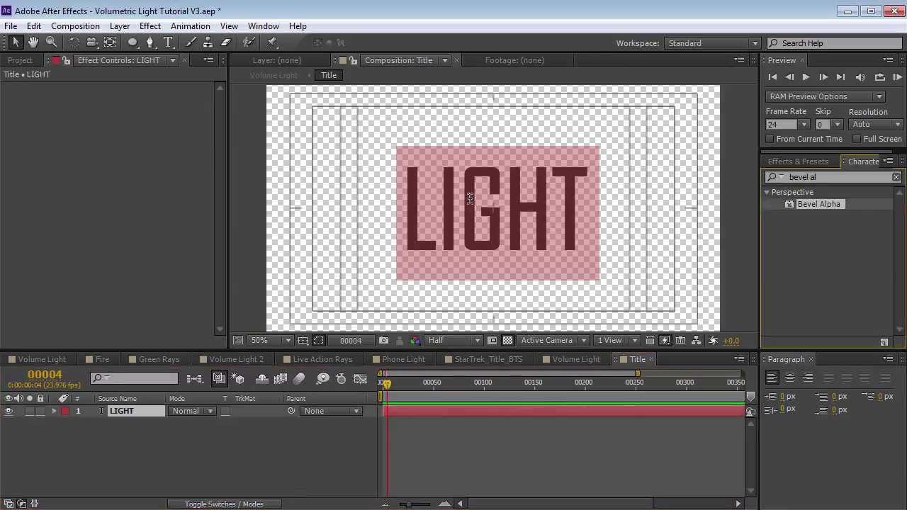
click(883, 188)
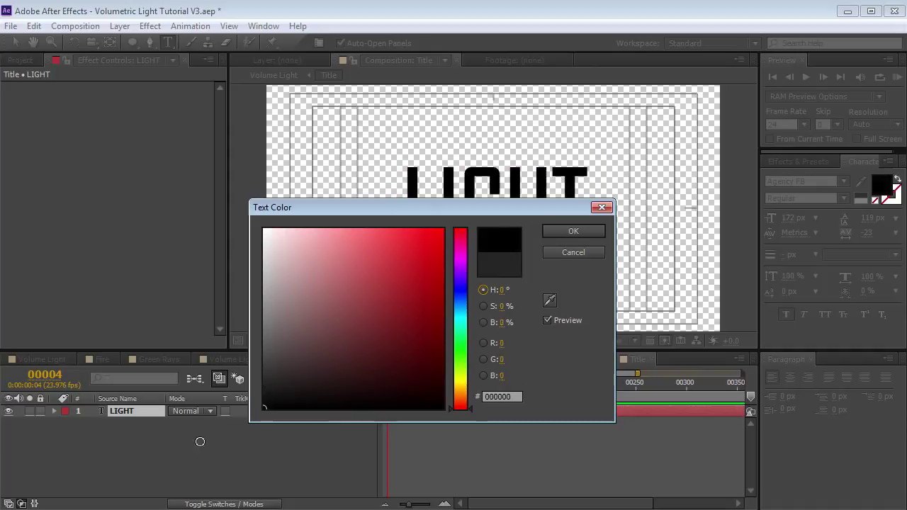
key(Escape)
key(v)
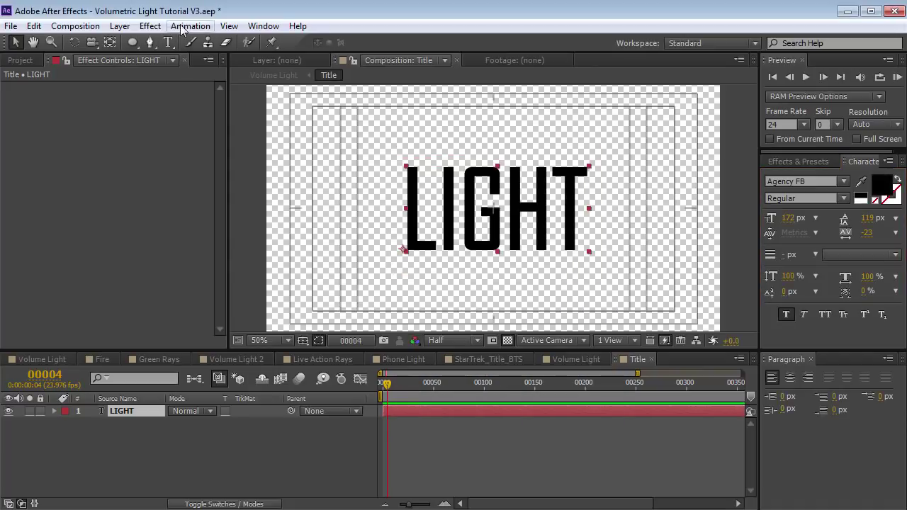
- Retype the title as FLASH and centre it in the frame
double_click(464, 204)
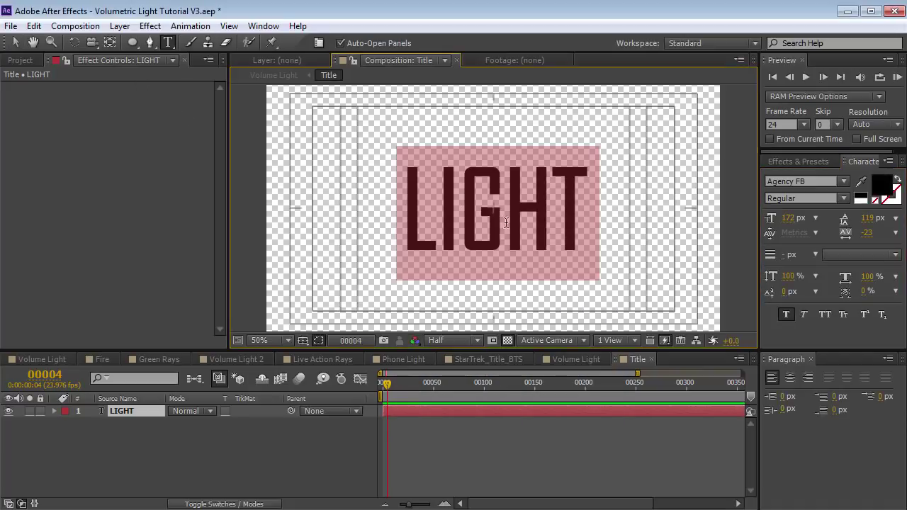
text(FLASH)
click(15, 43)
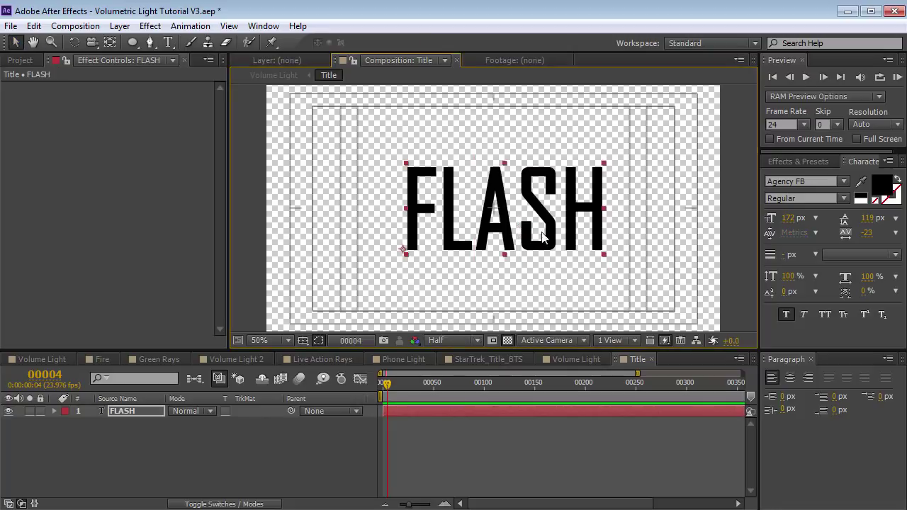
drag(545, 235, 533, 234)
- Give the Title copy's Bevel Alpha edge thickness 4.10 and intensity 1.00, with Screen blending
click(566, 360)
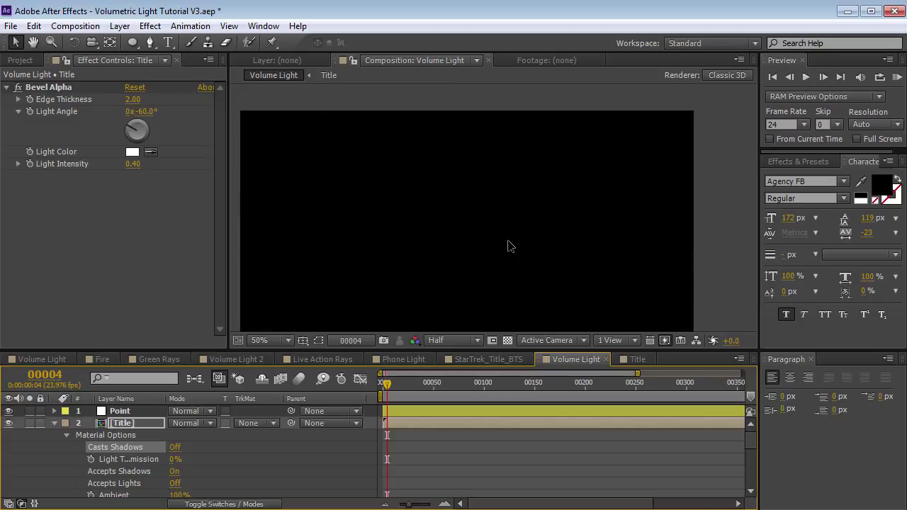
click(126, 424)
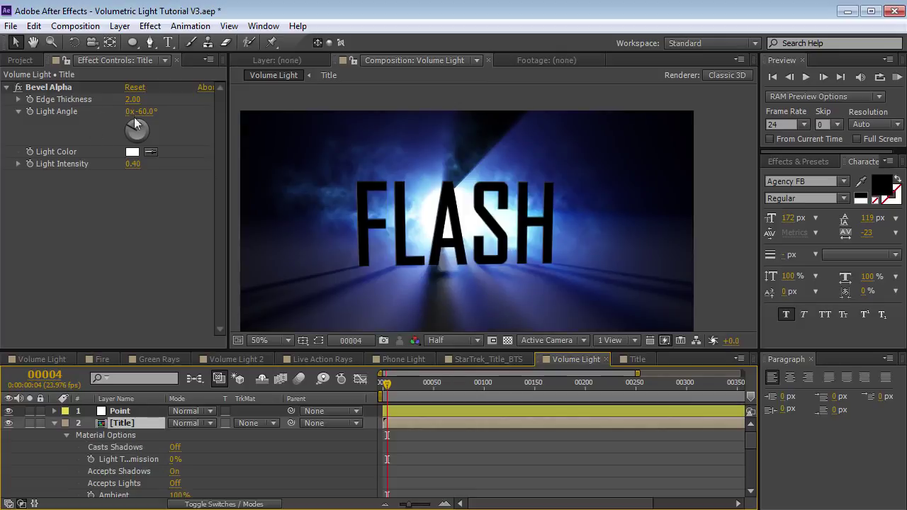
drag(131, 103, 142, 103)
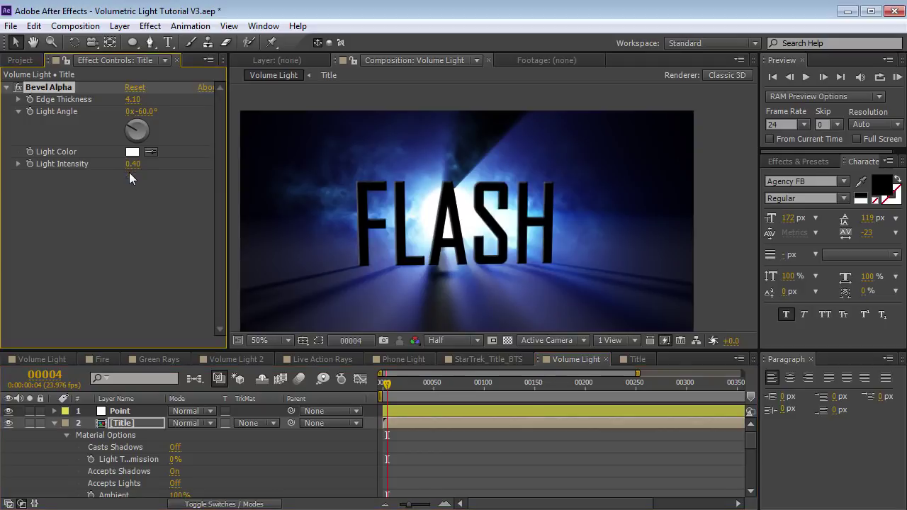
drag(132, 168, 248, 156)
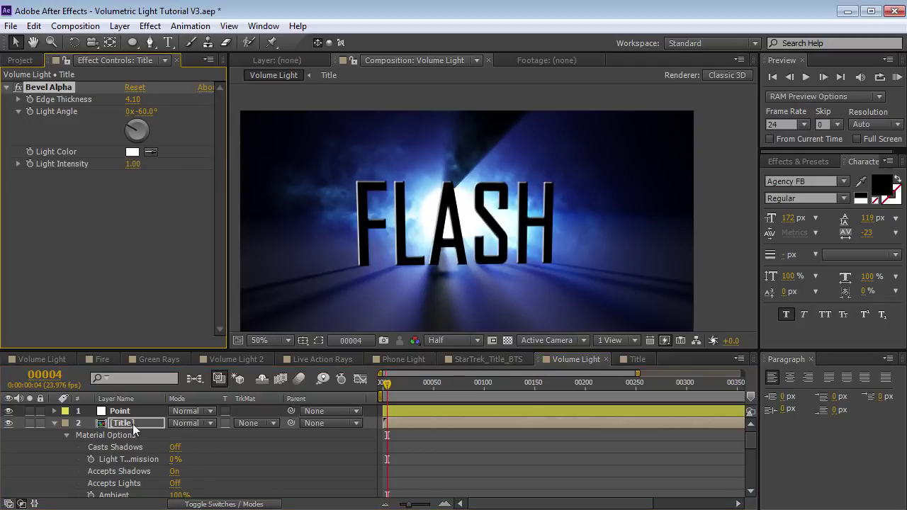
click(194, 423)
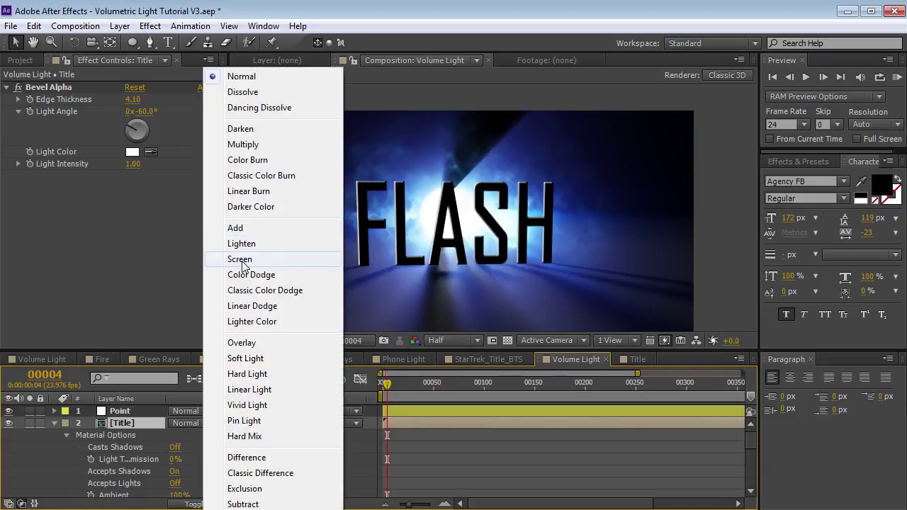
click(241, 259)
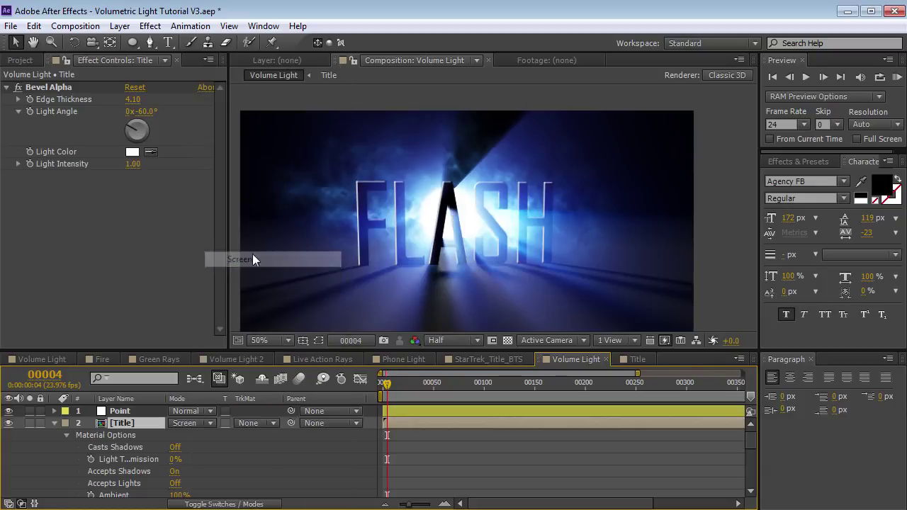
click(8, 423)
click(8, 423)
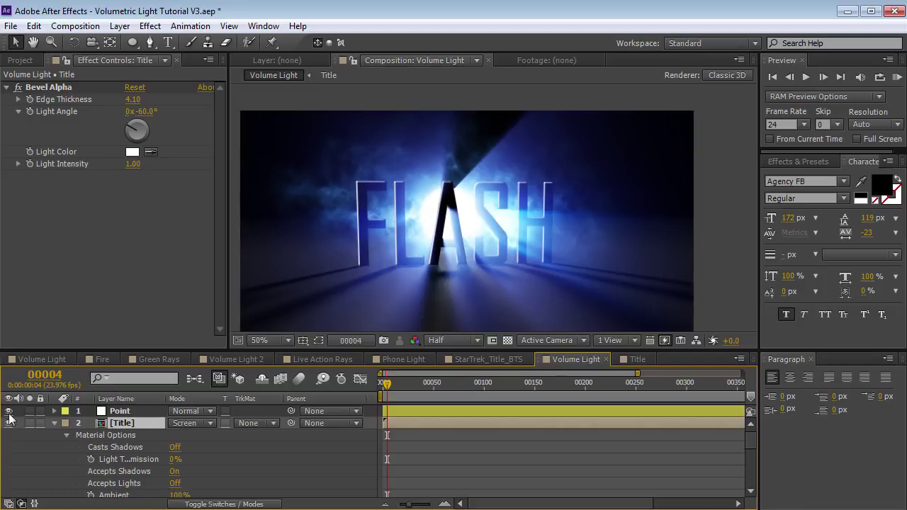
- Rotate the bevel light angle toward -22° and pan the light centre behind the A
drag(130, 128, 137, 128)
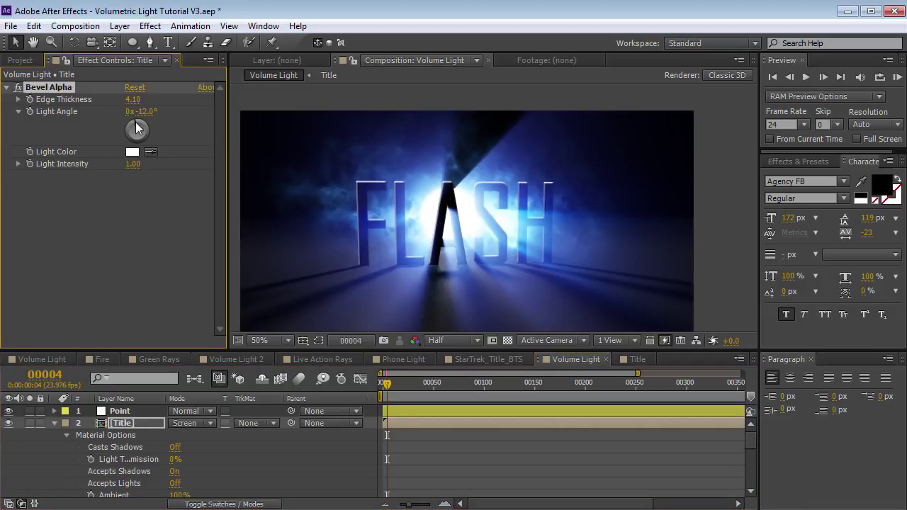
key(y)
drag(415, 231, 421, 236)
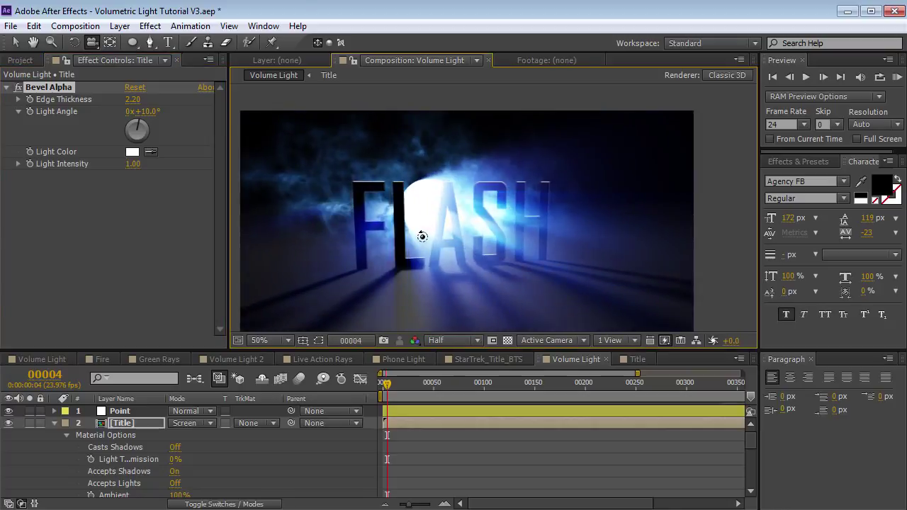
drag(422, 236, 454, 237)
key(c)
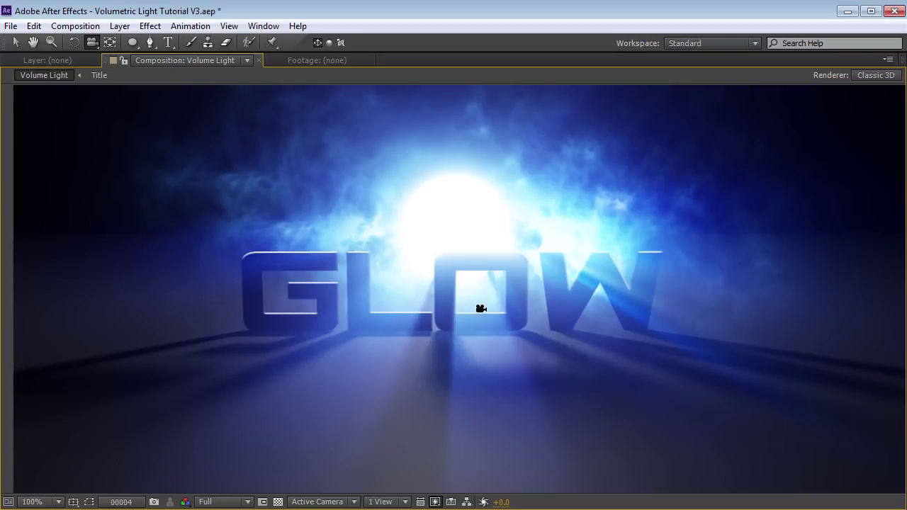
- Duplicate the Title layer, set Casts Shadows Off, and apply Bevel Alpha
scroll(482, 309, down, 2)
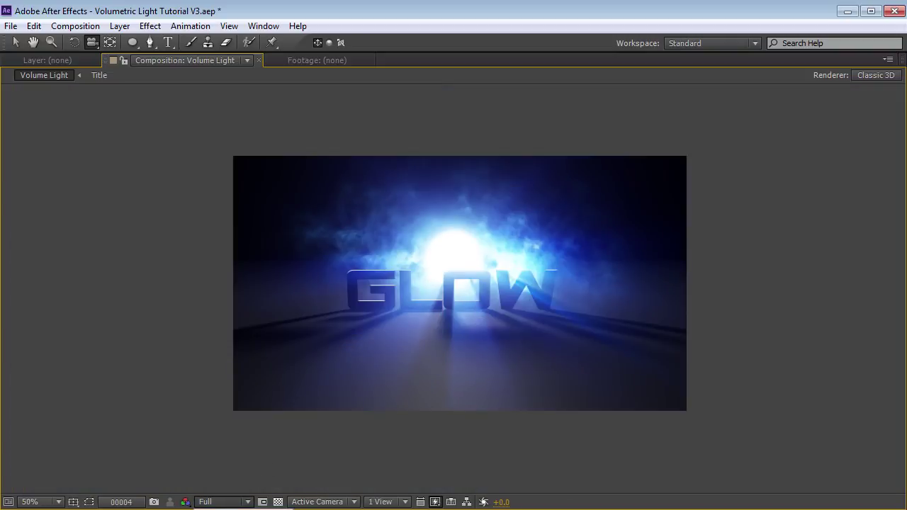
key(grave)
click(137, 473)
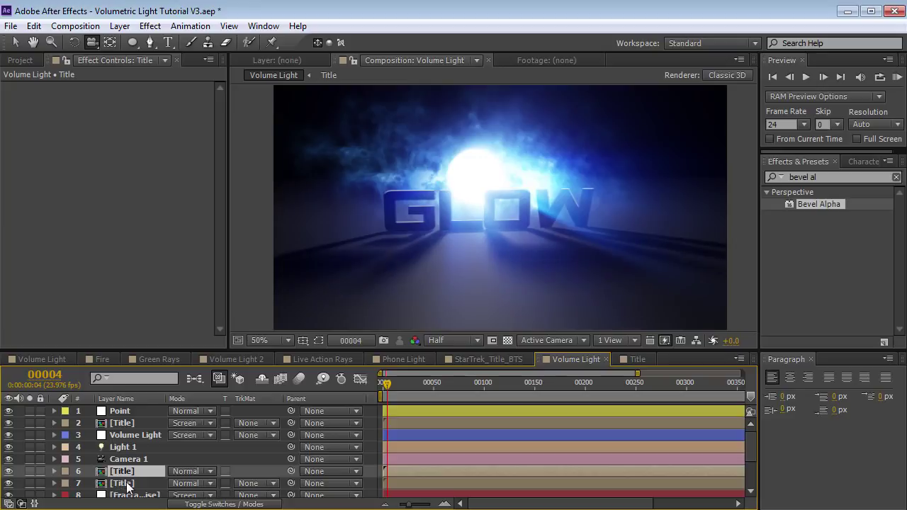
key(ctrl+d)
key(a)
key(a)
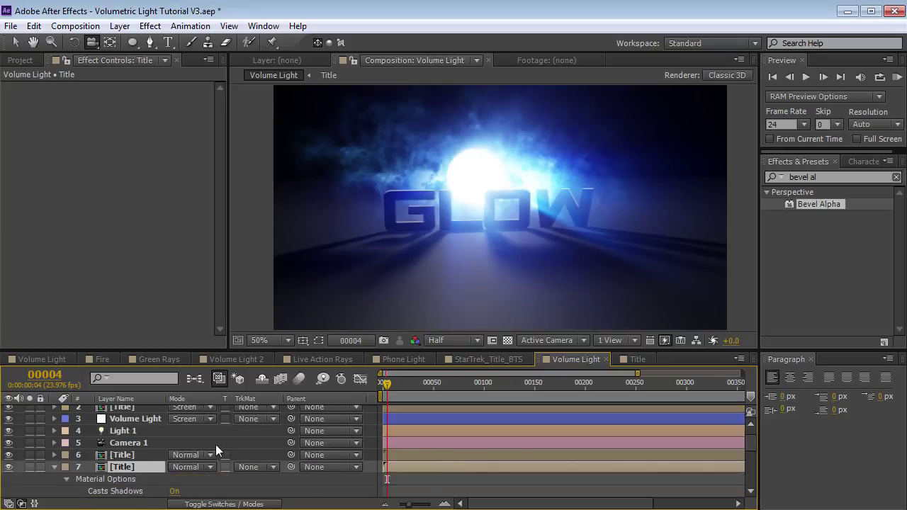
click(175, 456)
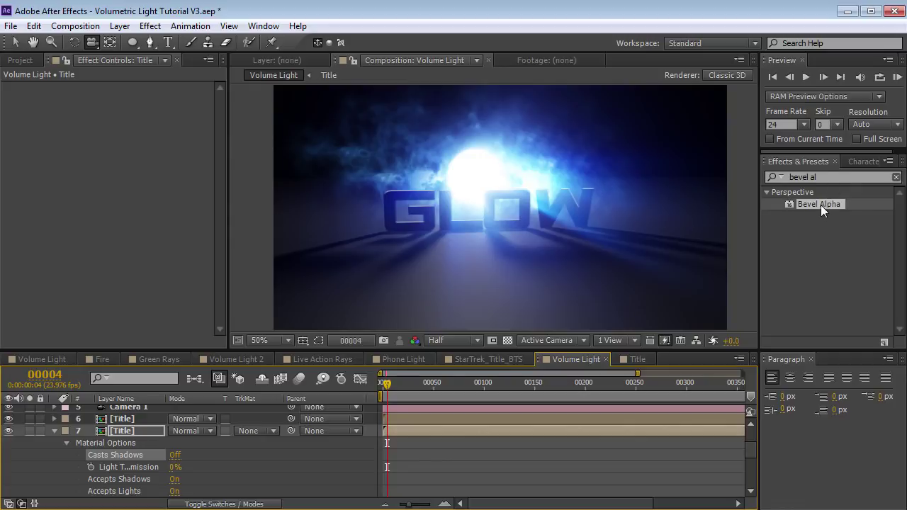
drag(821, 205, 585, 428)
- Move the 3D light to relight GLOW and rotate the bevel light angle to -39°
key(period)
key(period)
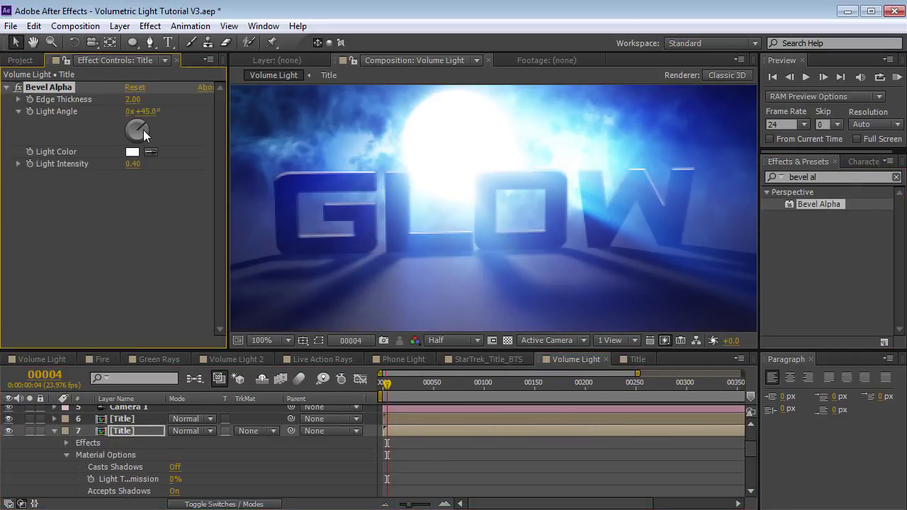
key(ctrl+shift+h)
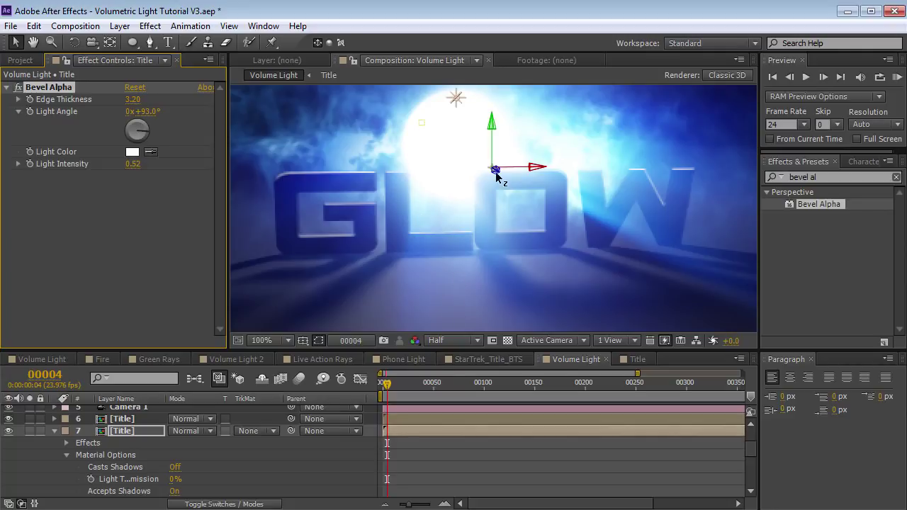
drag(496, 172, 487, 168)
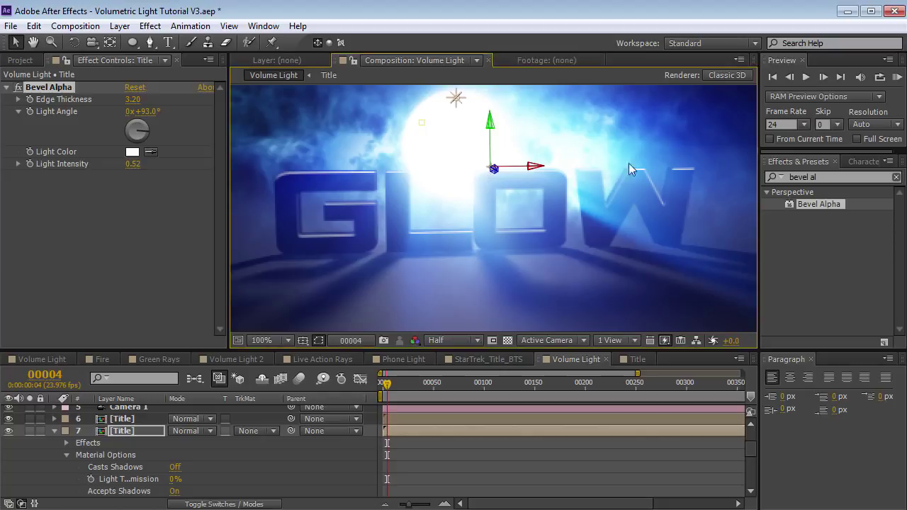
drag(124, 131, 135, 129)
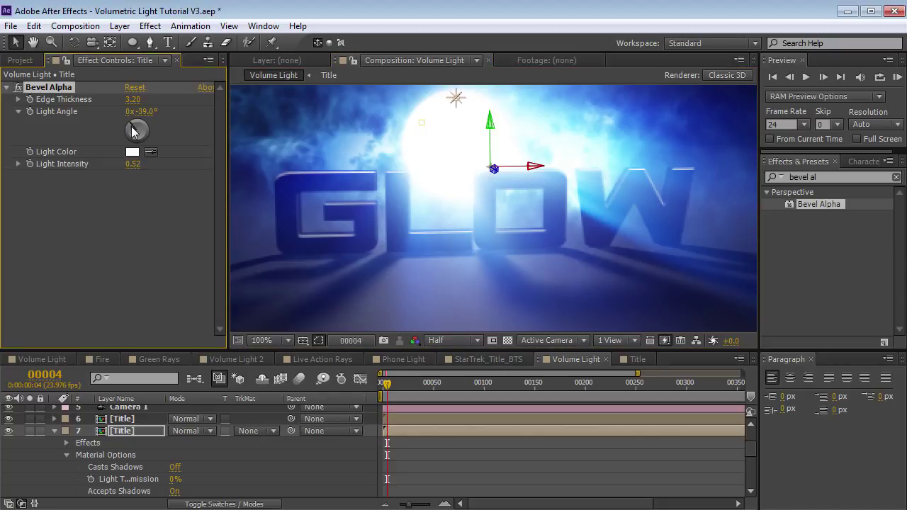
scroll(216, 463, down, 3)
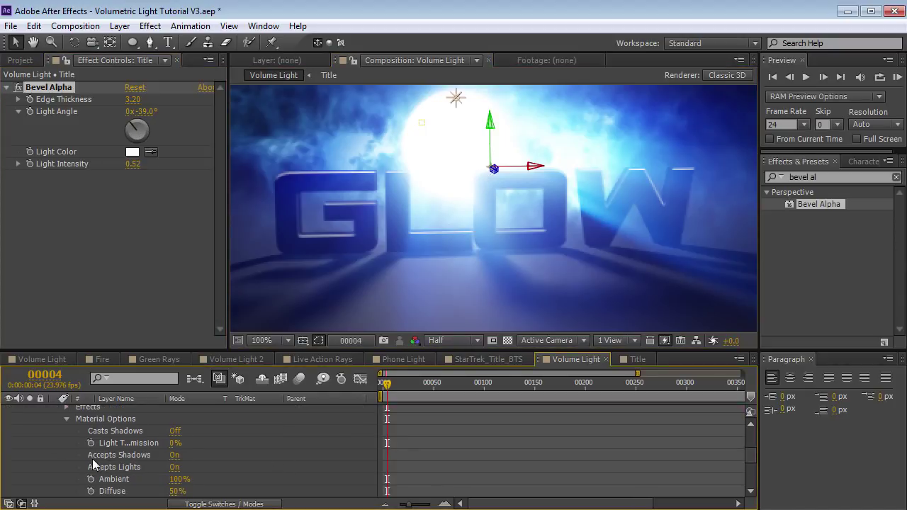
scroll(101, 453, up, 3)
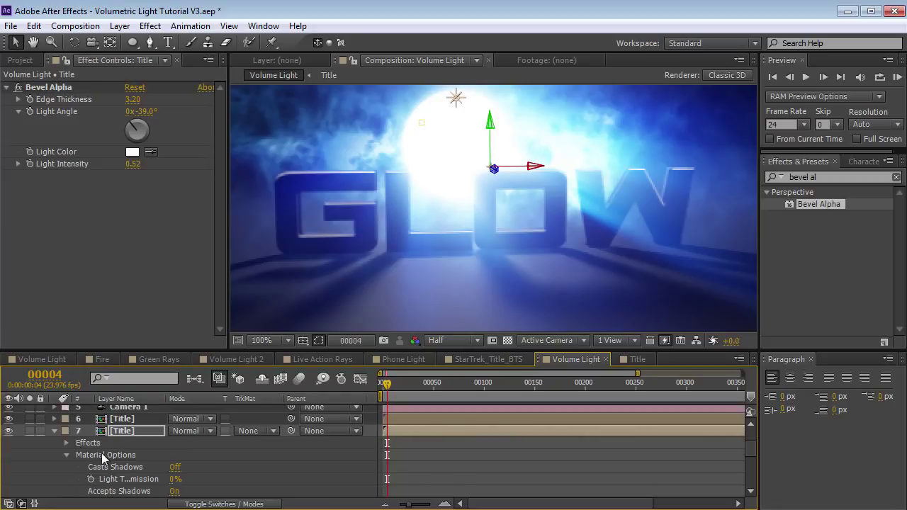
click(54, 430)
click(37, 89)
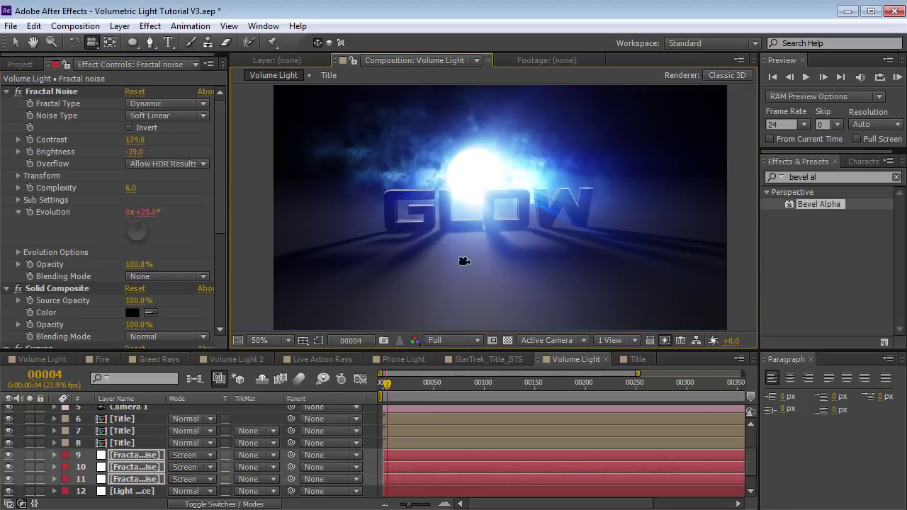
- Create a new adjustment layer with a Curves effect
click(121, 26)
mouse_move(139, 43)
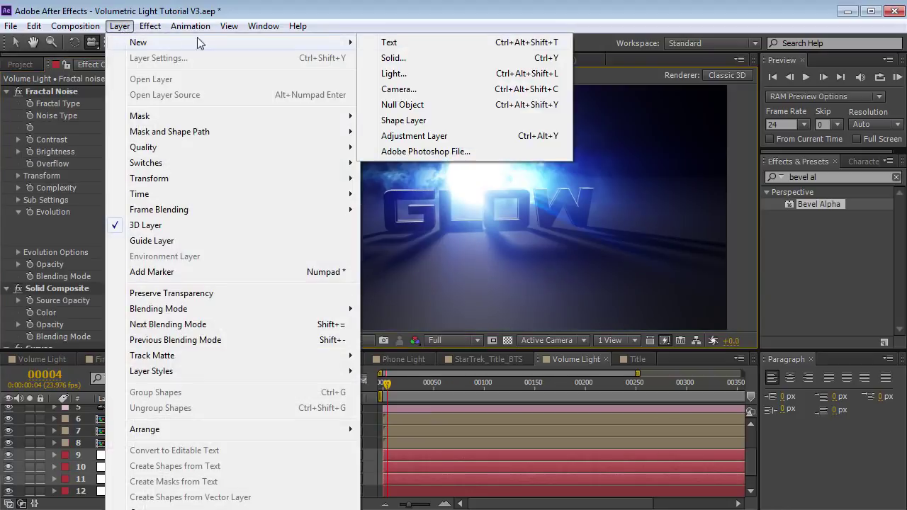
click(418, 135)
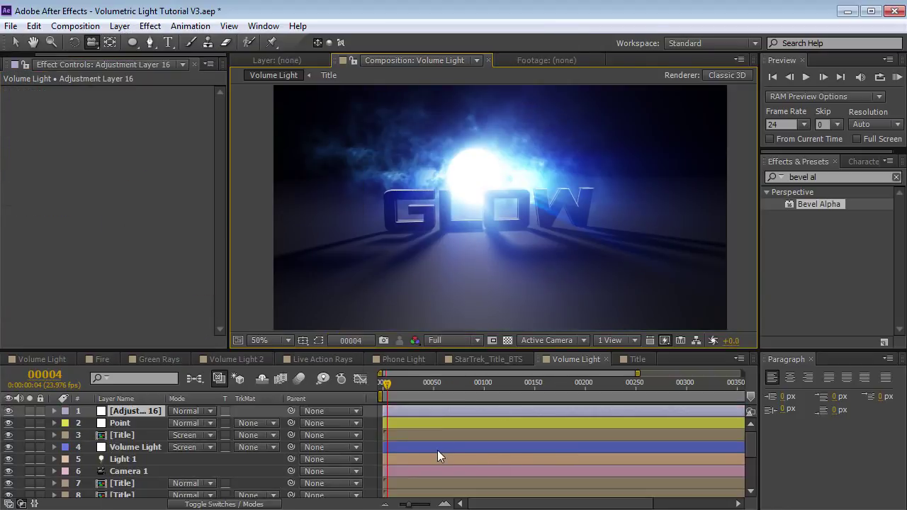
click(150, 26)
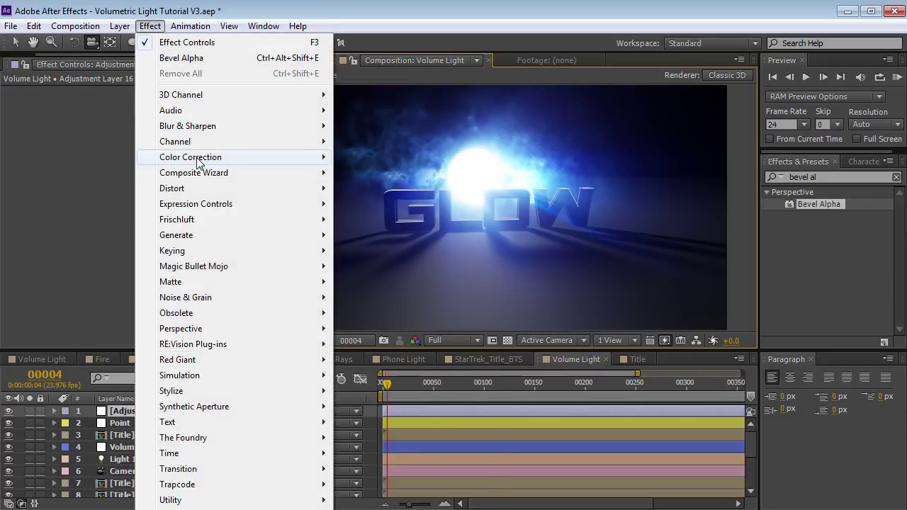
mouse_move(190, 157)
click(372, 440)
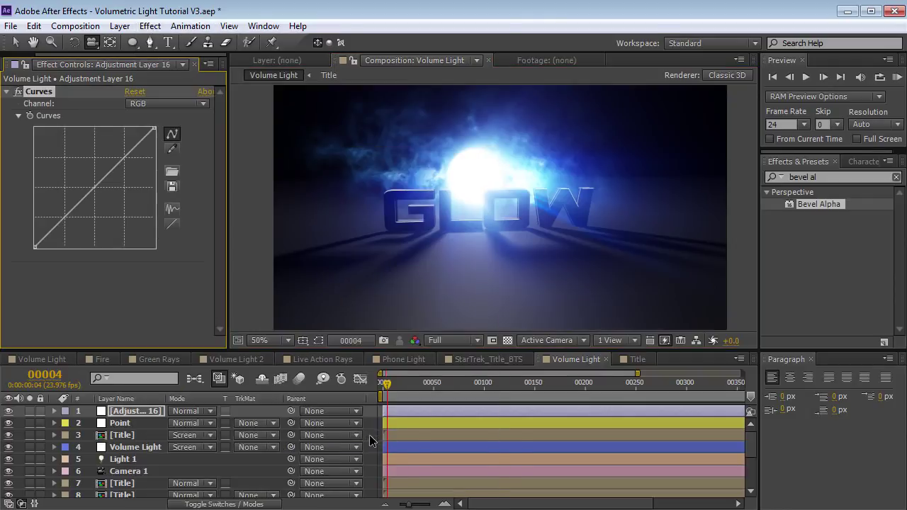
key(v)
- Bow the Red curve down and the Blue curve up, then orbit around GLOW
click(164, 103)
click(158, 132)
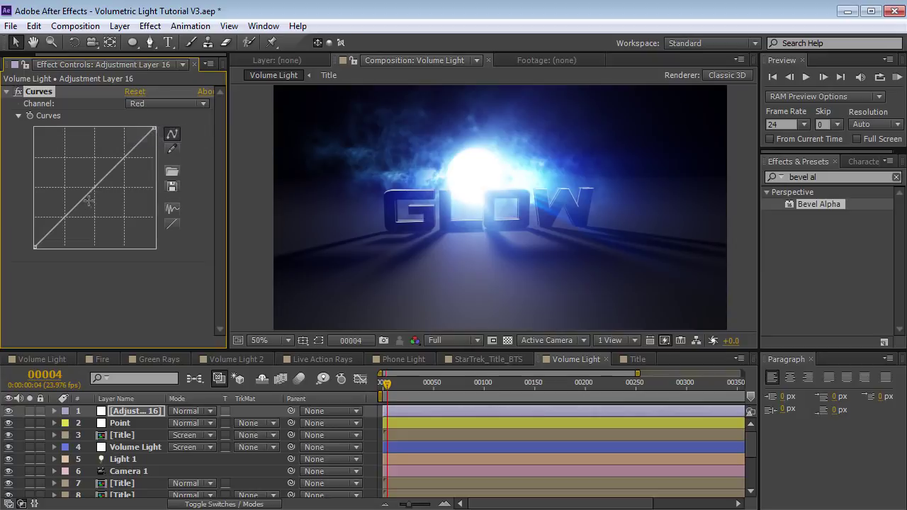
drag(87, 195, 99, 206)
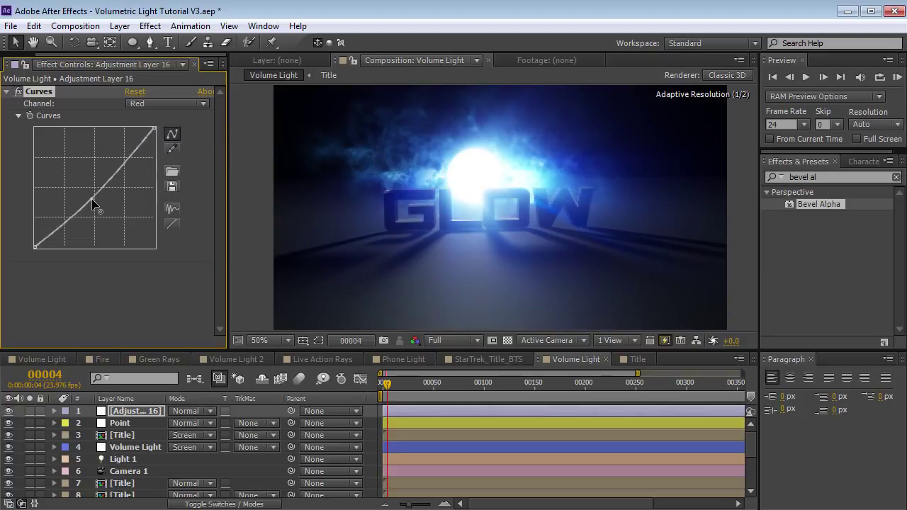
click(148, 105)
click(135, 168)
drag(91, 202, 80, 192)
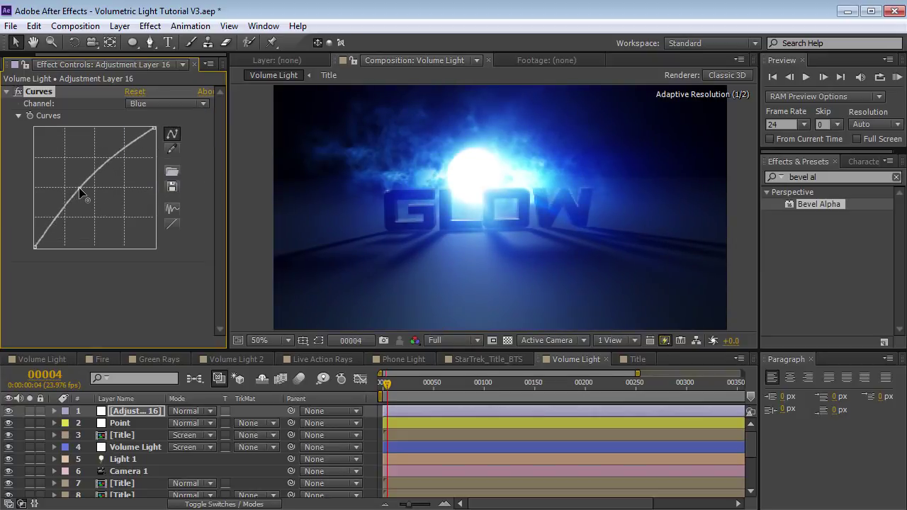
key(grave)
key(c)
mouse_move(423, 338)
mouse_down()
mouse_move(429, 334)
mouse_move(415, 338)
mouse_move(449, 323)
mouse_up()
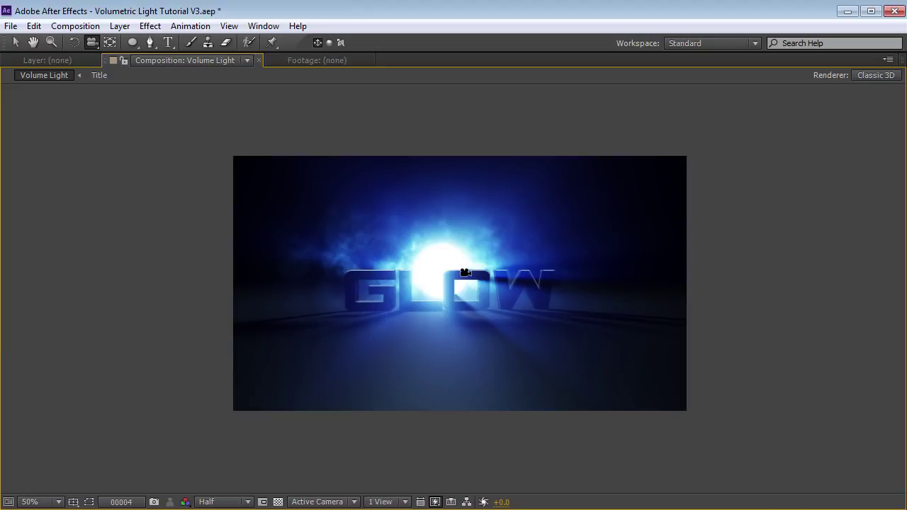
- Nudge the Light Source circle right and down, shrink it, then hide the layer
key(grave)
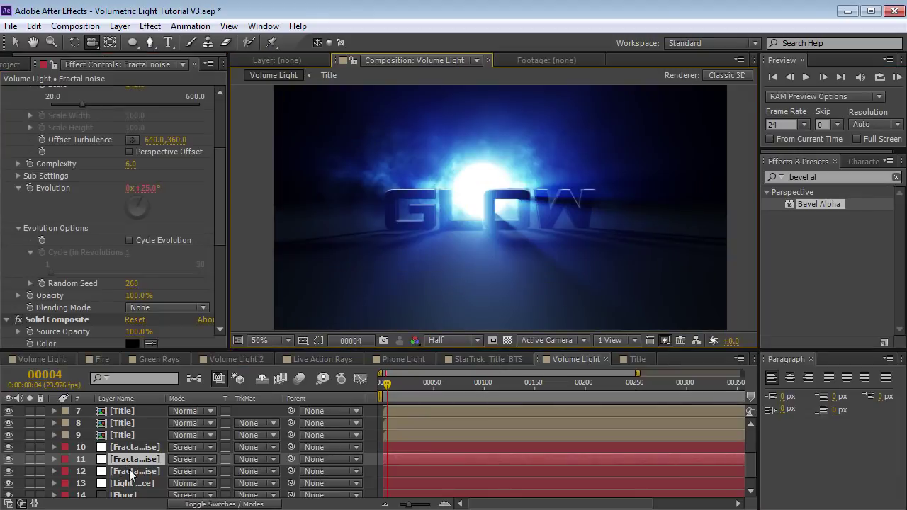
scroll(130, 477, down, 1)
click(46, 466)
click(29, 467)
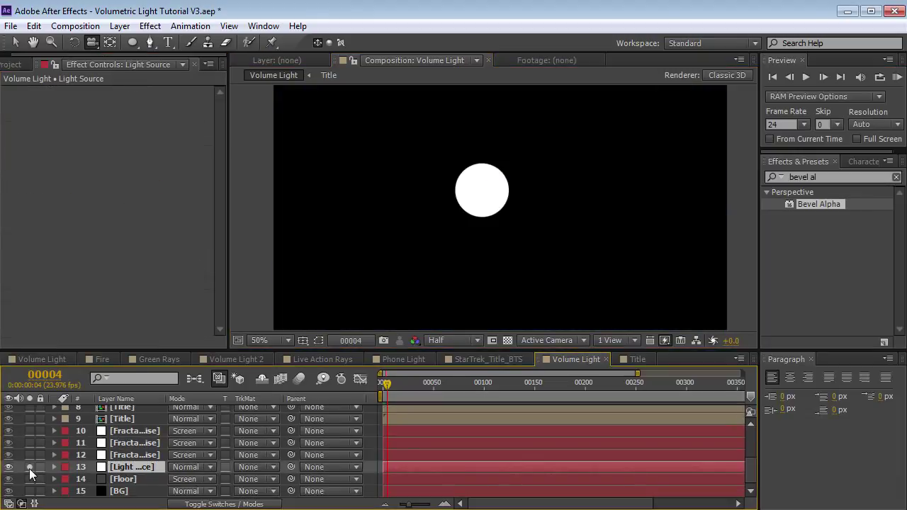
key(v)
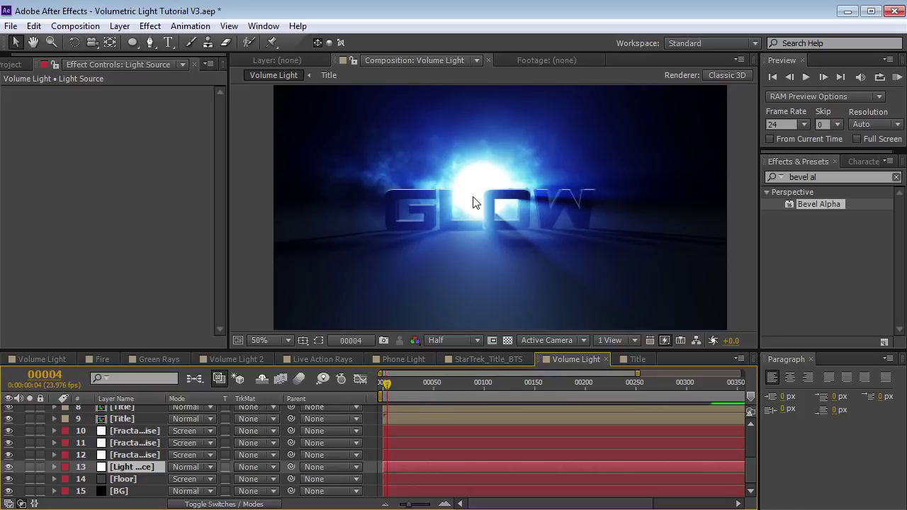
drag(476, 212, 484, 215)
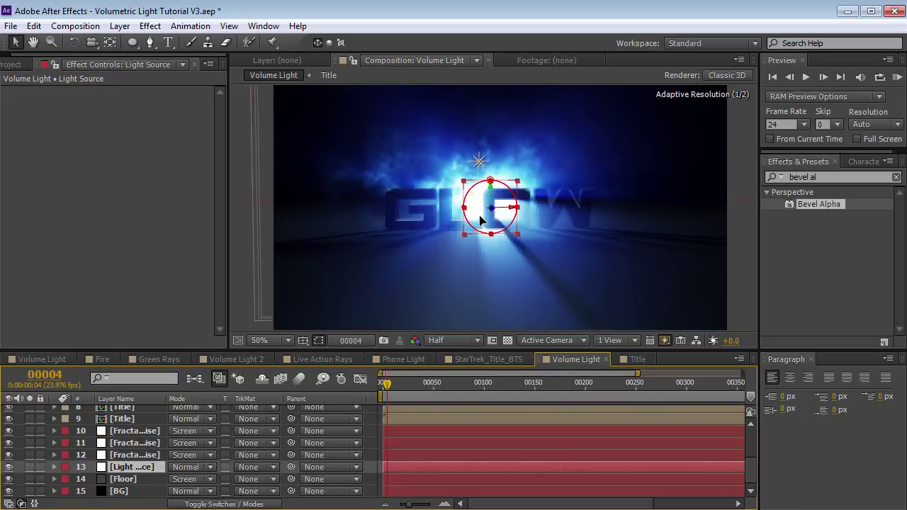
drag(516, 168, 508, 174)
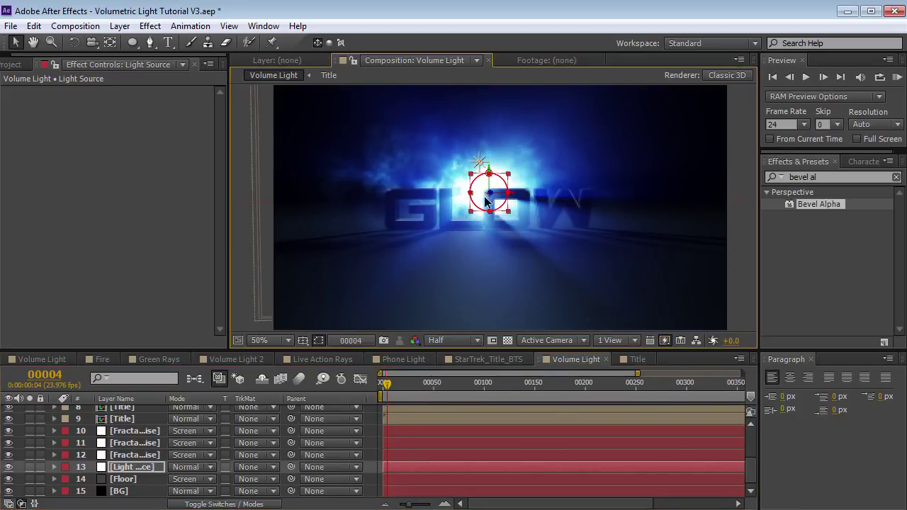
click(8, 467)
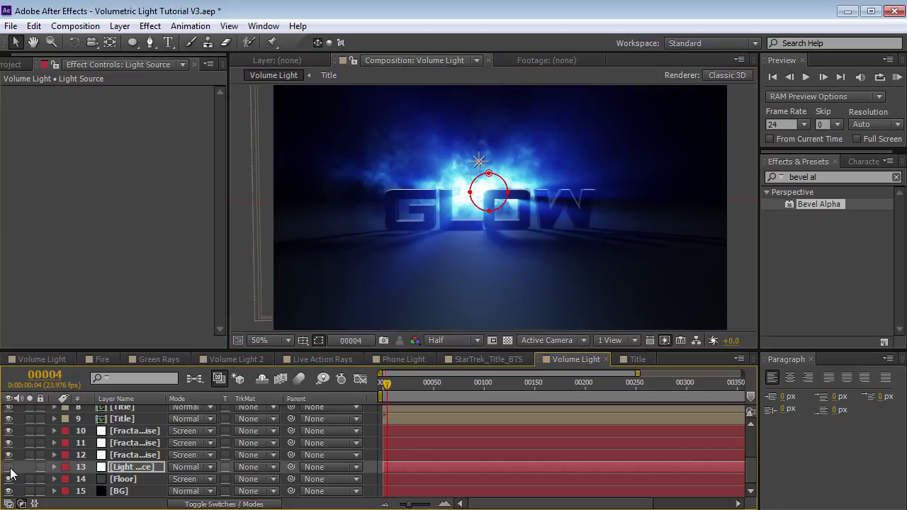
- Enlarge the fractal noise cloud around GLOW and pan it to the right
click(480, 242)
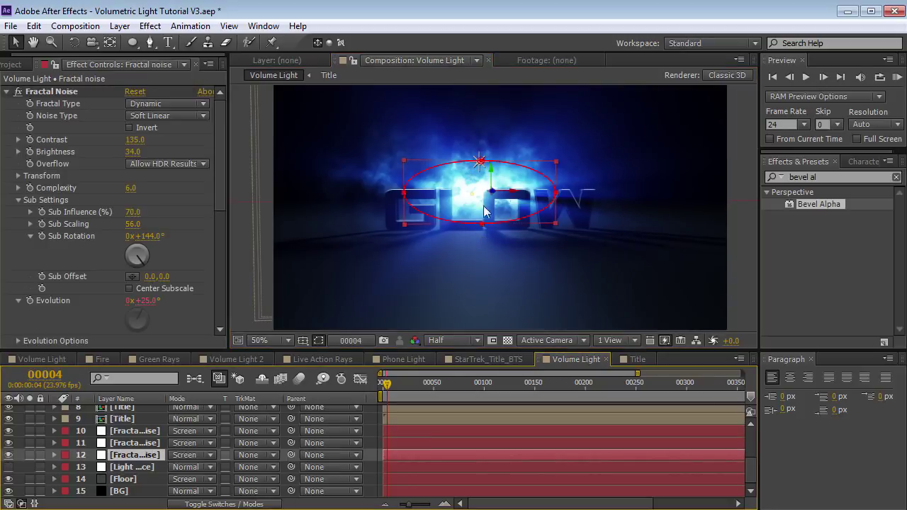
drag(556, 224, 579, 241)
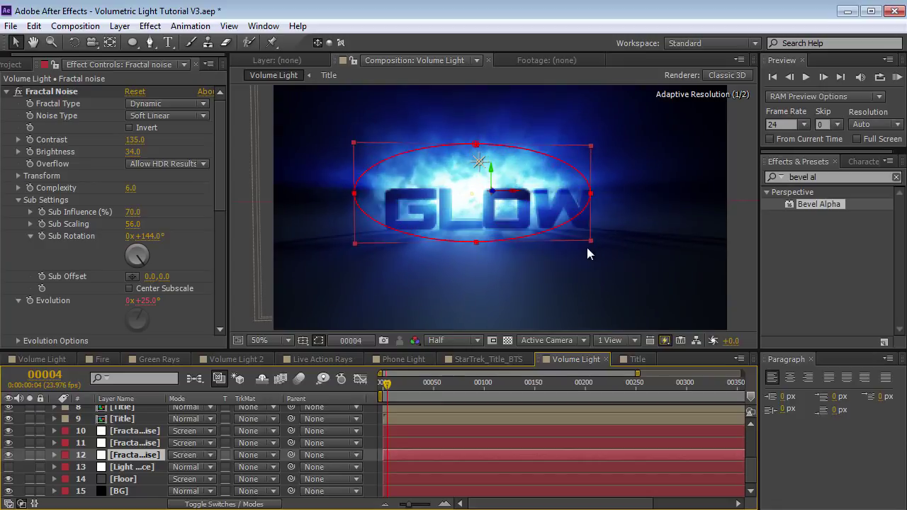
key(y)
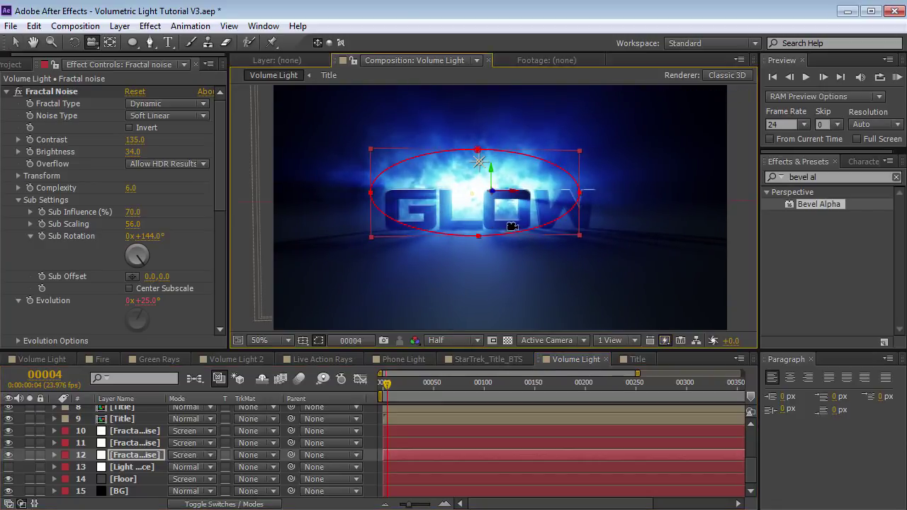
drag(465, 224, 503, 225)
- Duplicate the Light Source twice, spread the copies sideways, and lower all three lights
click(131, 467)
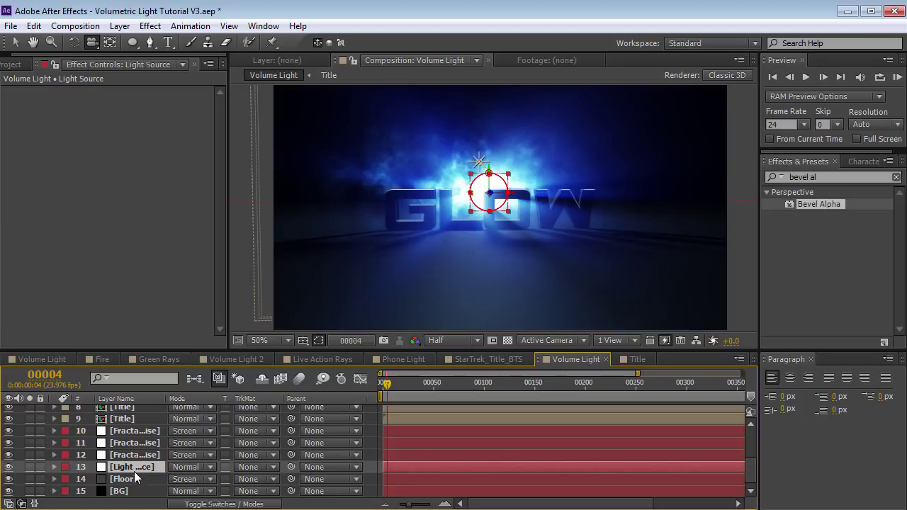
key(ctrl+d)
key(v)
mouse_move(482, 206)
mouse_down()
mouse_move(417, 206)
mouse_move(553, 211)
mouse_up()
key(ctrl+d)
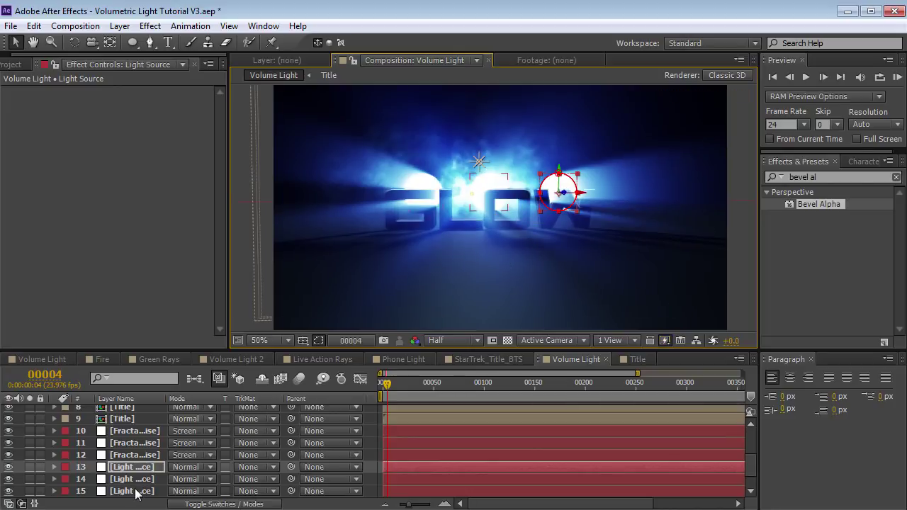
drag(603, 160, 398, 272)
mouse_move(500, 190)
mouse_down()
mouse_move(503, 246)
mouse_move(474, 245)
mouse_move(479, 239)
mouse_move(446, 250)
mouse_up()
- Orbit to view the title at an angle and solo-check the first light
key(c)
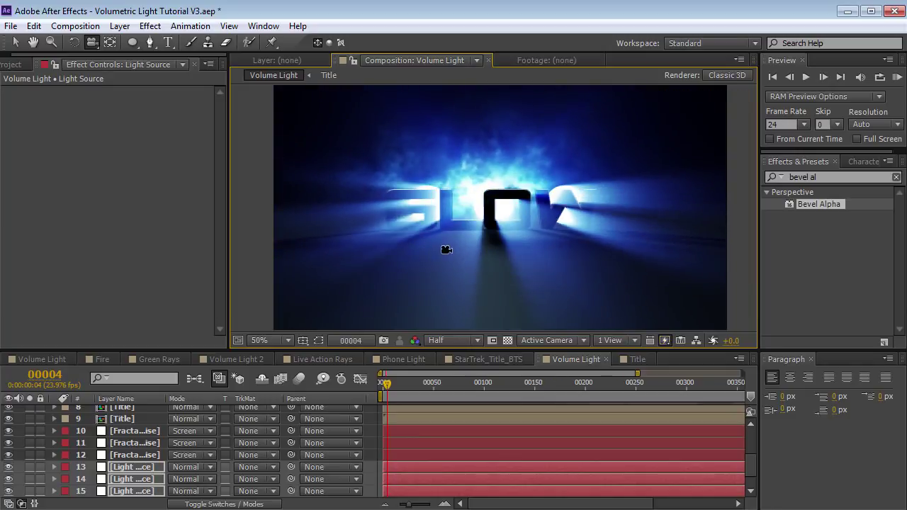
click(131, 467)
drag(441, 239, 416, 220)
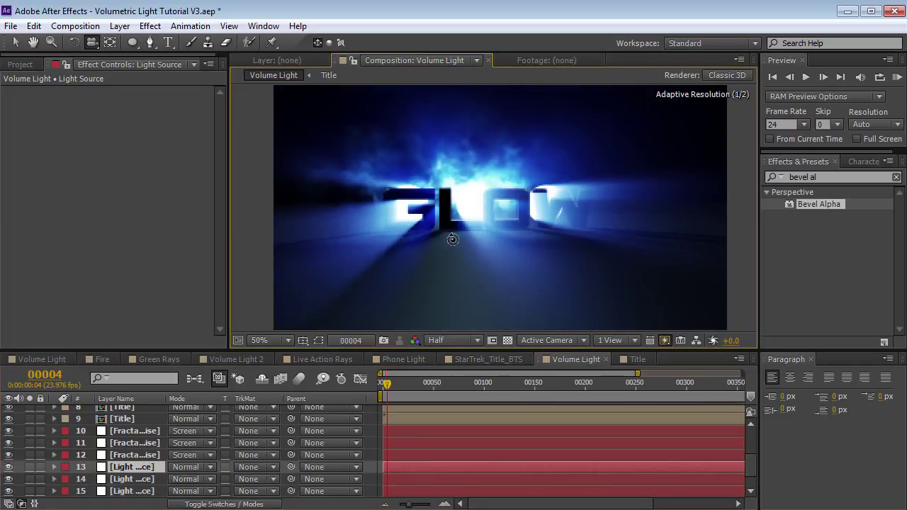
click(126, 467)
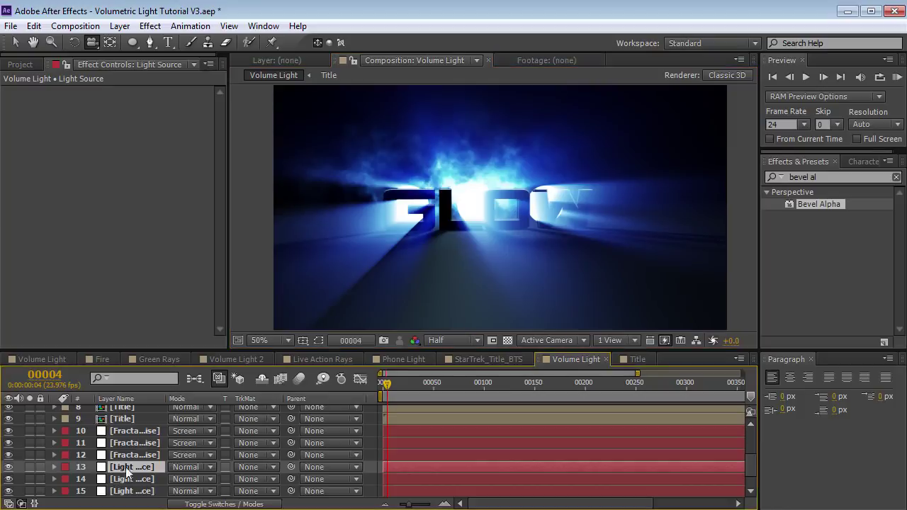
click(29, 467)
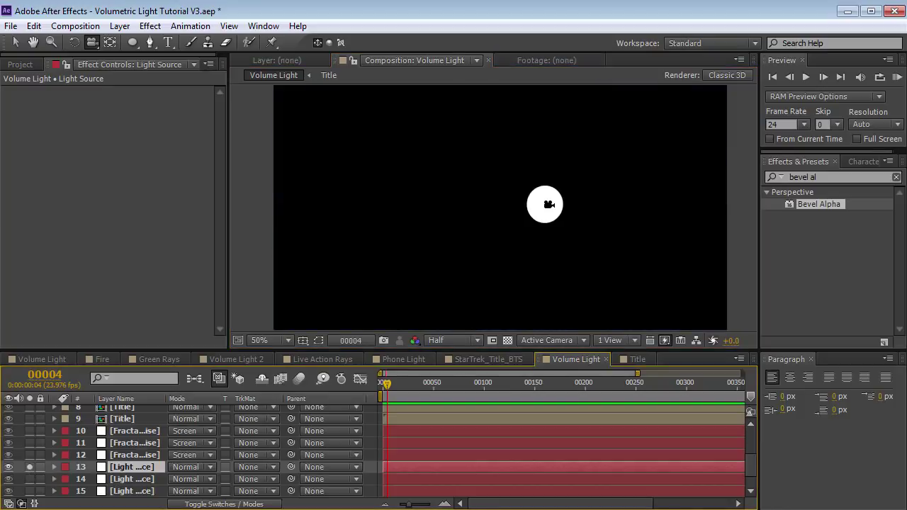
click(27, 469)
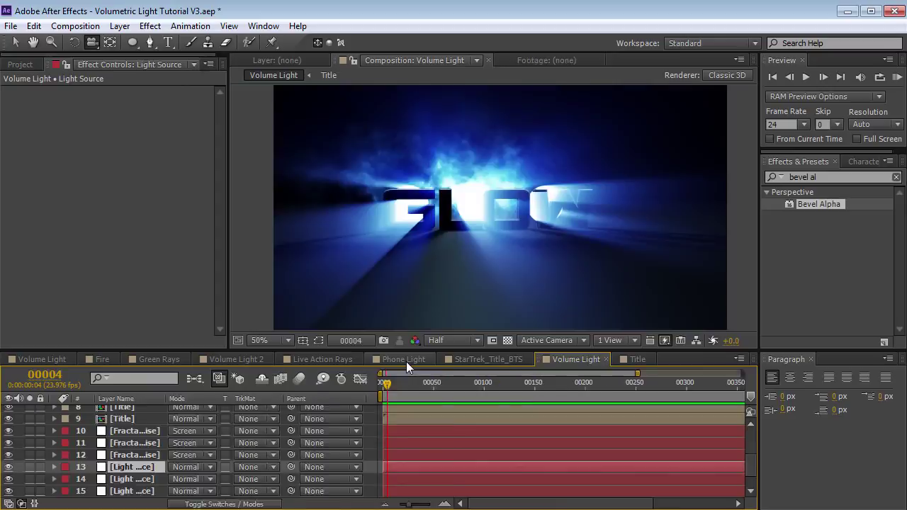
click(404, 359)
drag(572, 386, 601, 384)
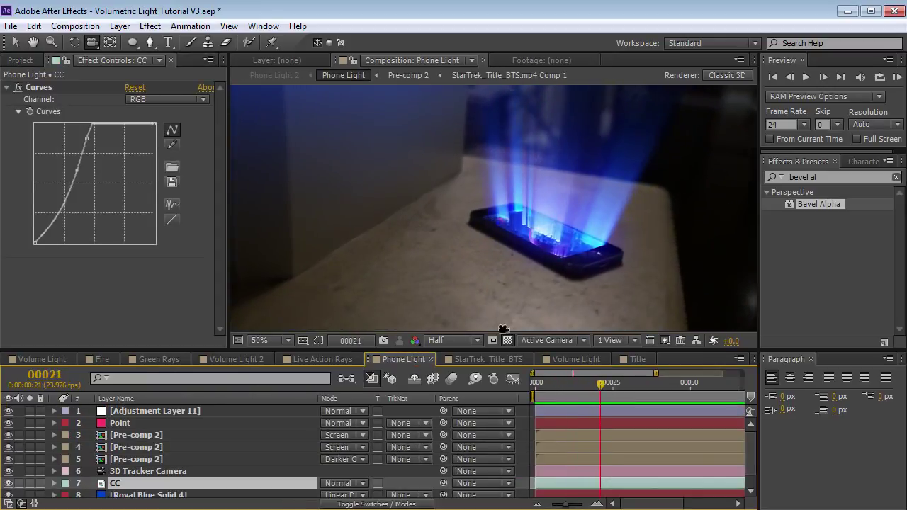
click(29, 447)
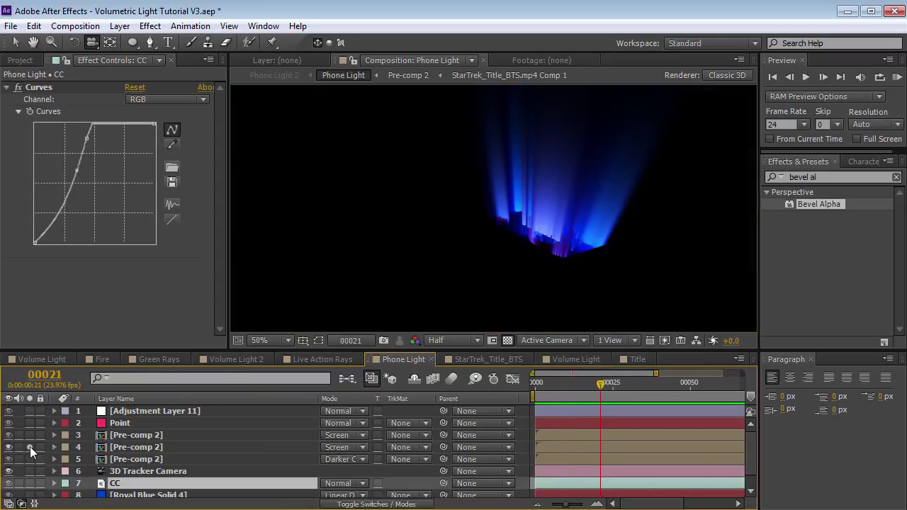
click(29, 459)
drag(653, 244, 495, 261)
scroll(494, 261, up, 2)
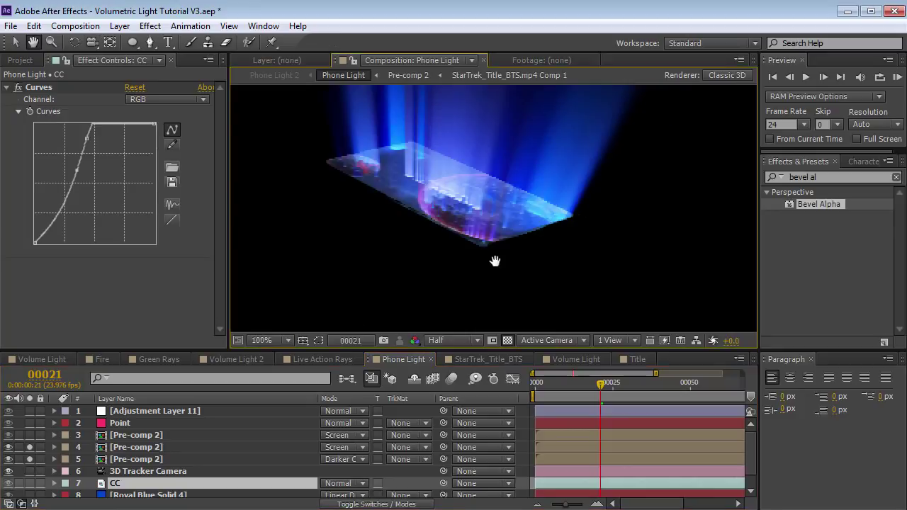
click(443, 340)
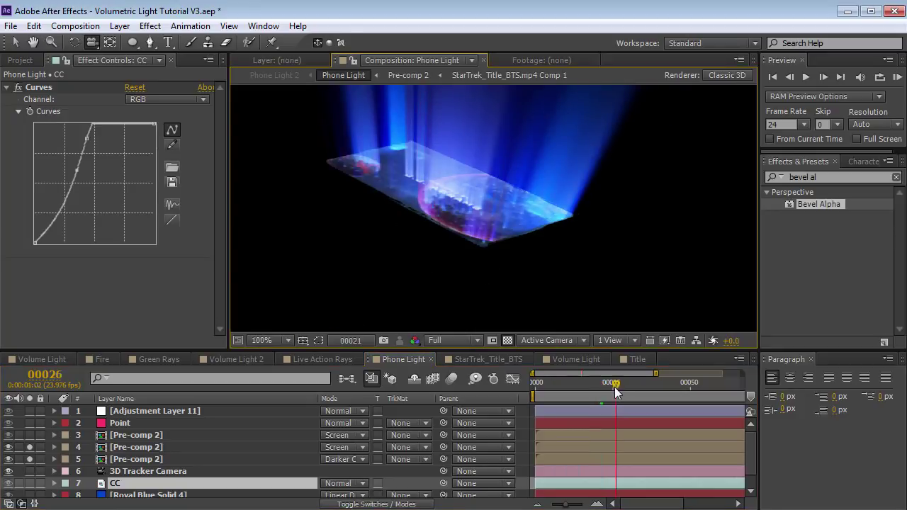
drag(614, 387, 659, 389)
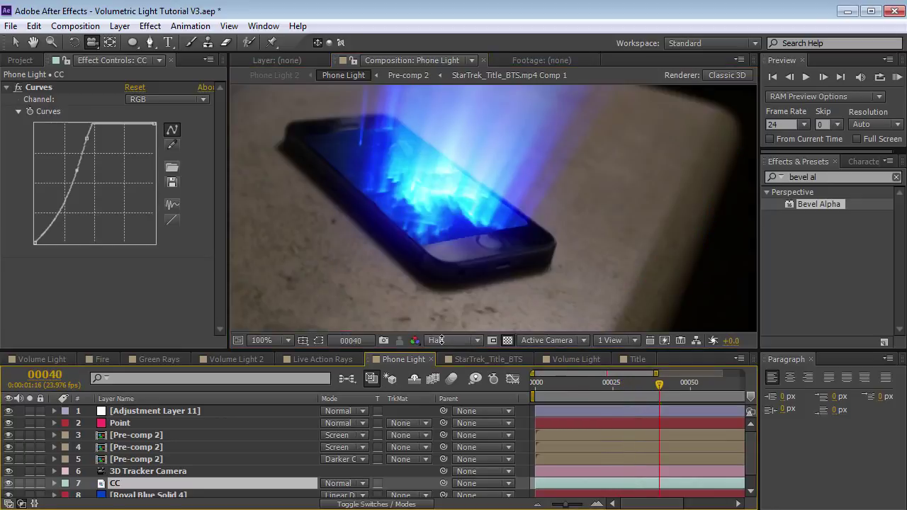
scroll(440, 325, down, 2)
drag(663, 382, 702, 388)
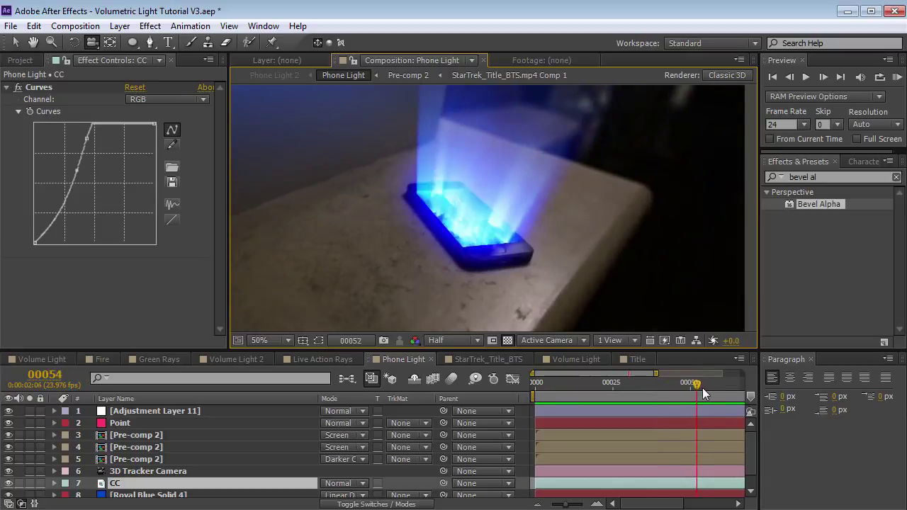
key(minus)
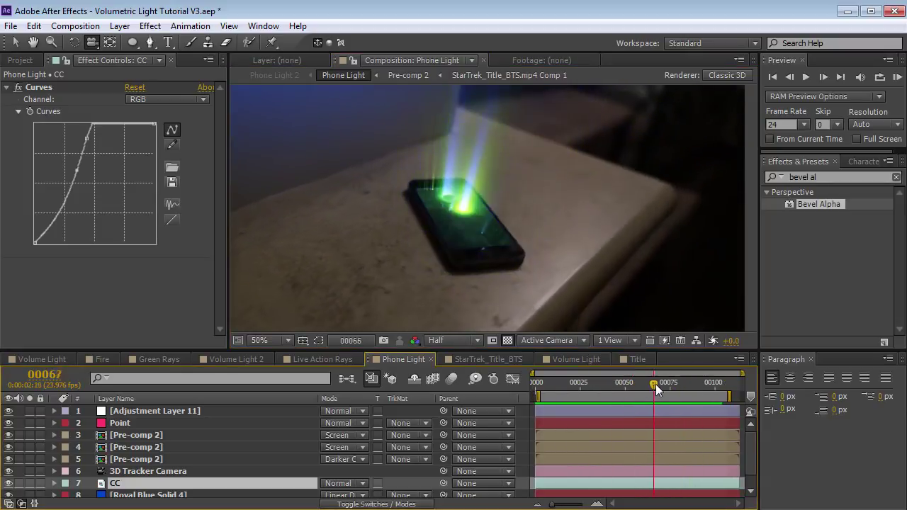
drag(643, 388, 665, 387)
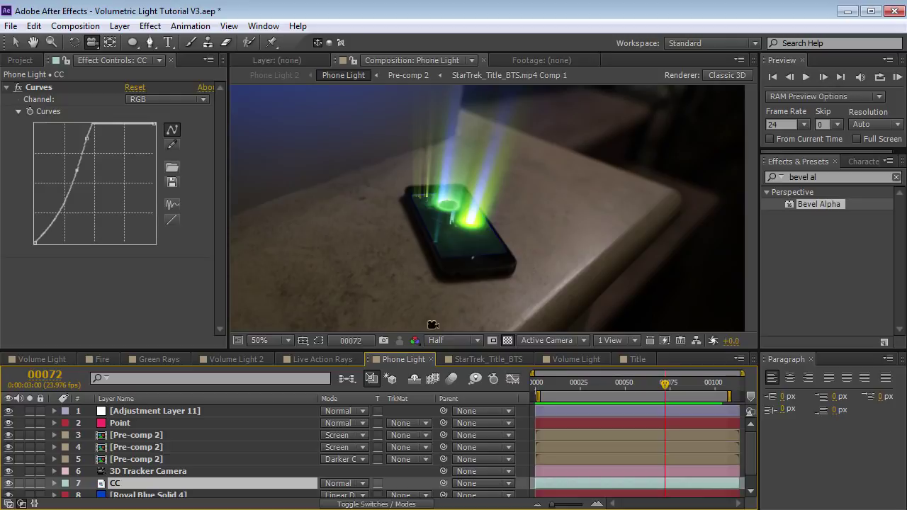
- Return to the Volume Light comp, orbit around the GLOW title and hide the first light
click(576, 360)
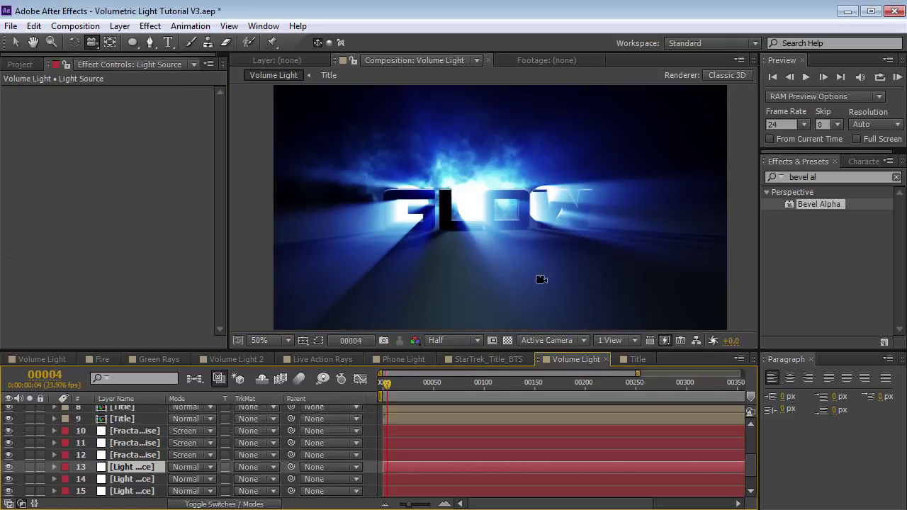
drag(541, 279, 520, 278)
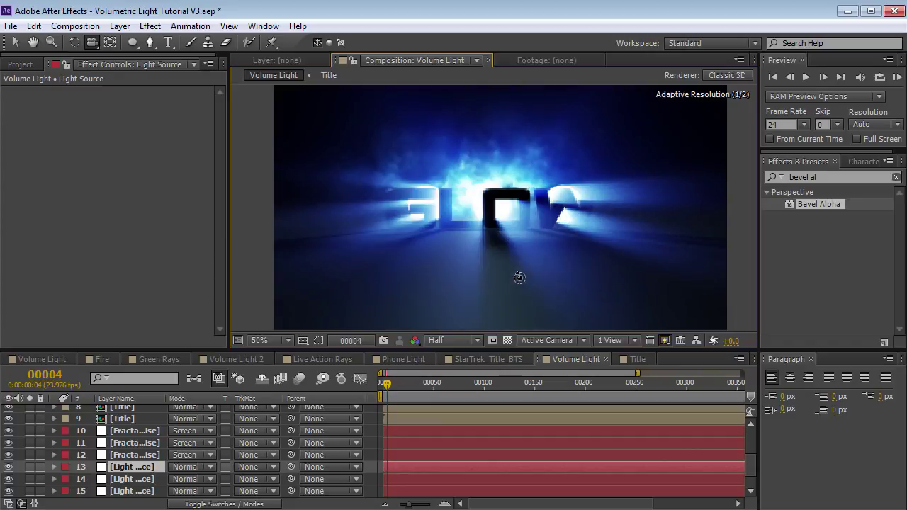
drag(519, 278, 523, 275)
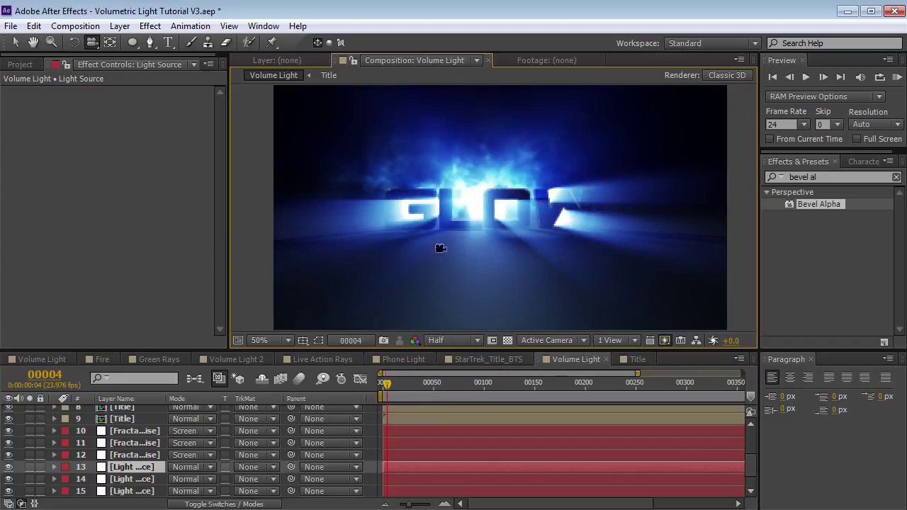
click(29, 467)
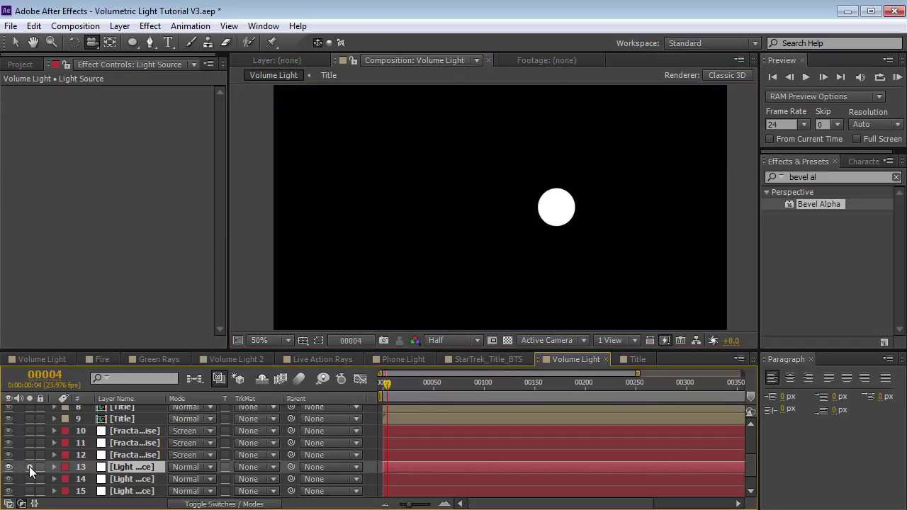
click(29, 466)
click(8, 467)
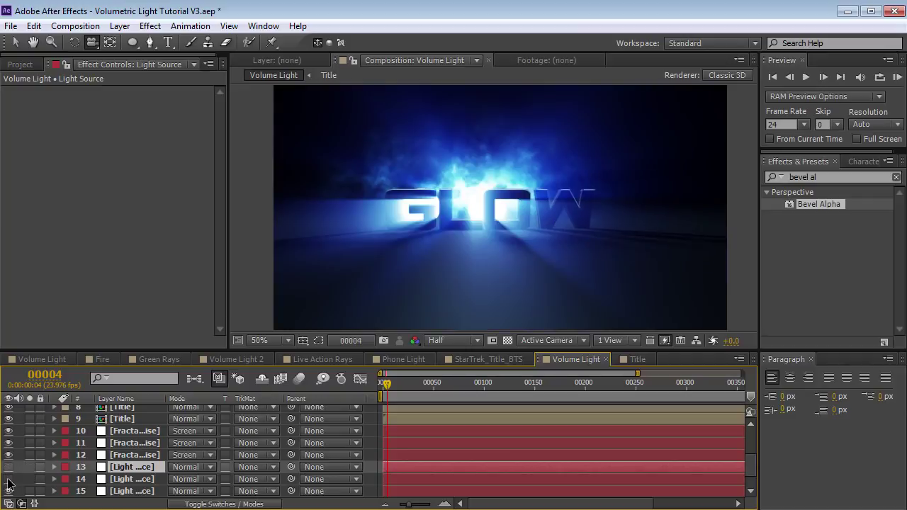
- Solo the third light and enlarge its circle to 126.6%
click(139, 491)
click(29, 491)
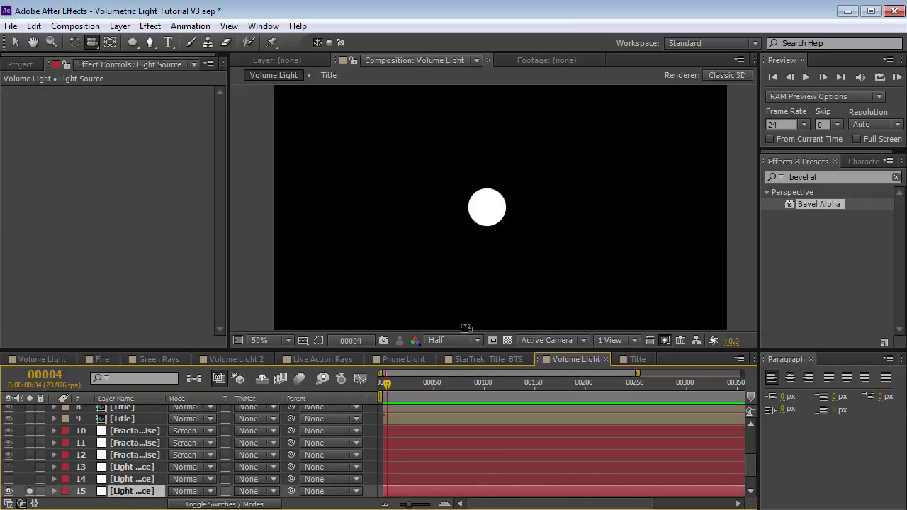
key(period)
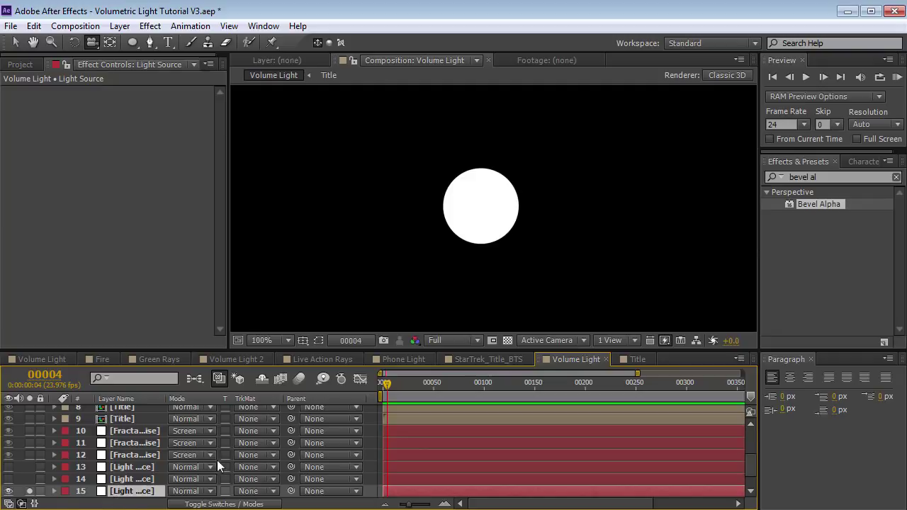
key(s)
drag(211, 467, 241, 462)
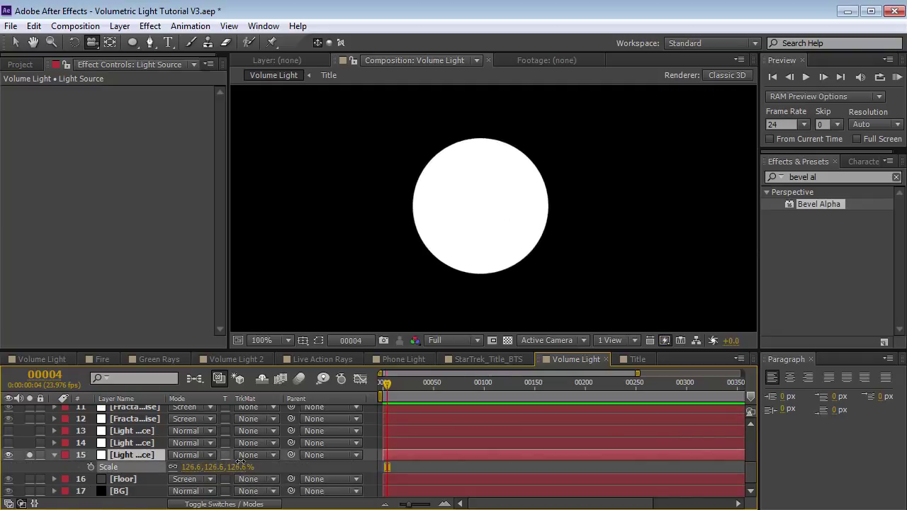
- Trace the bat's left wing and lower scallops as a Pen mask inside the white circle
click(150, 43)
scroll(463, 240, up, 2)
key(grave)
click(323, 174)
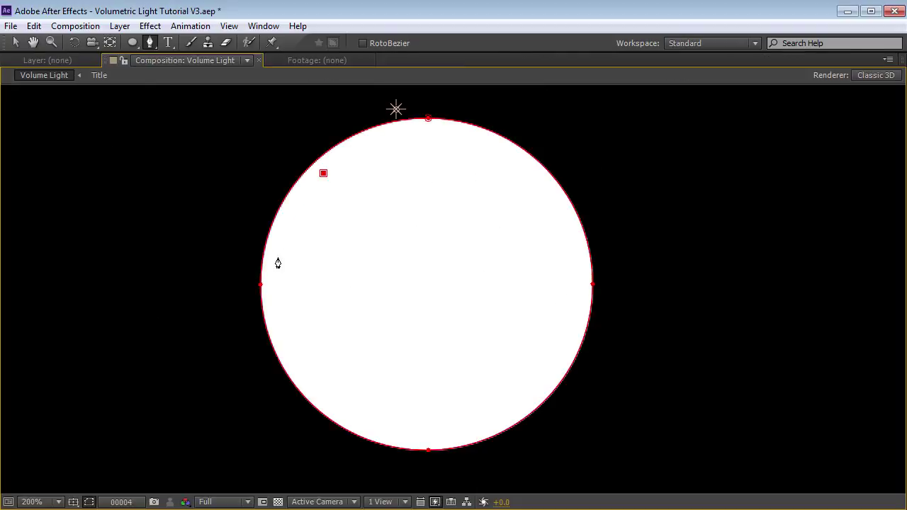
drag(277, 264, 273, 300)
mouse_move(314, 388)
mouse_down()
mouse_move(333, 404)
mouse_move(345, 340)
mouse_move(356, 330)
mouse_up()
click(374, 373)
mouse_move(421, 341)
mouse_down()
mouse_move(437, 384)
mouse_move(433, 421)
mouse_up()
click(432, 433)
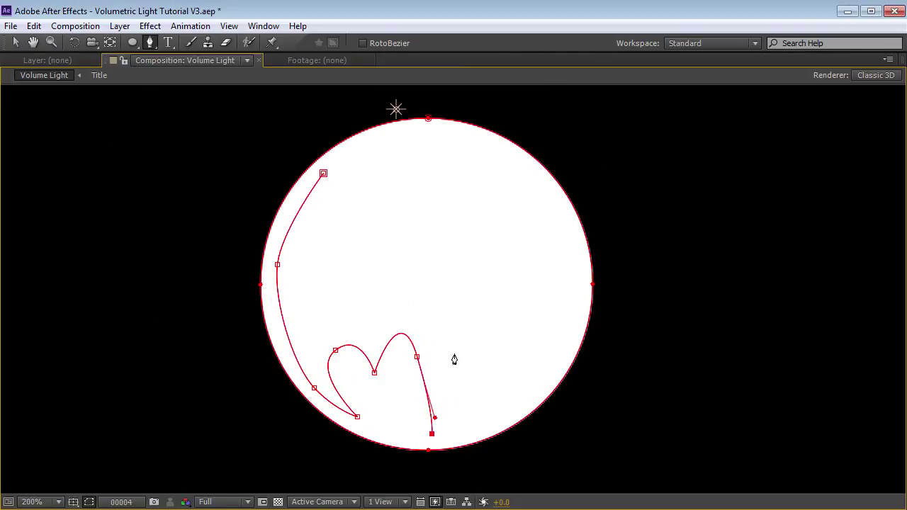
drag(467, 328, 488, 361)
click(483, 374)
mouse_move(506, 322)
mouse_down()
mouse_move(522, 322)
mouse_move(569, 380)
mouse_up()
- Finish the bat outline along the right wing, ears and upper edge, closing the mask
click(505, 411)
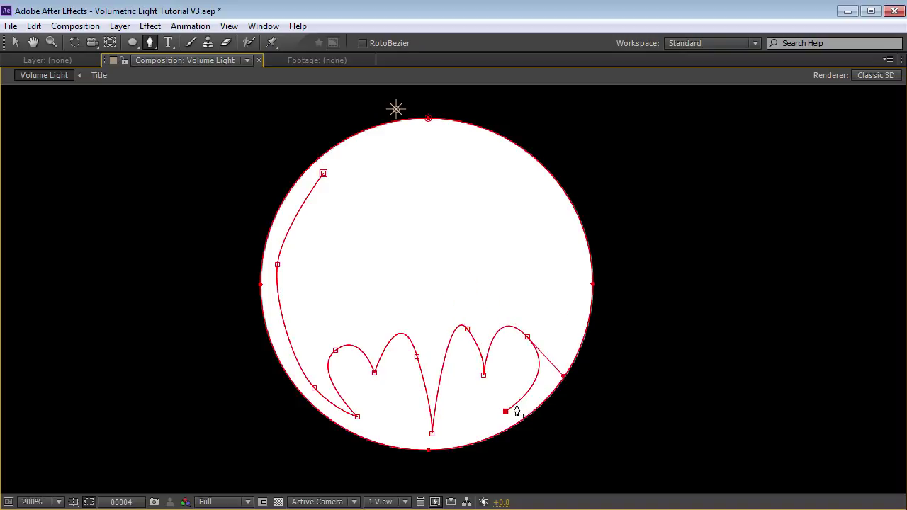
drag(570, 245, 520, 146)
click(504, 164)
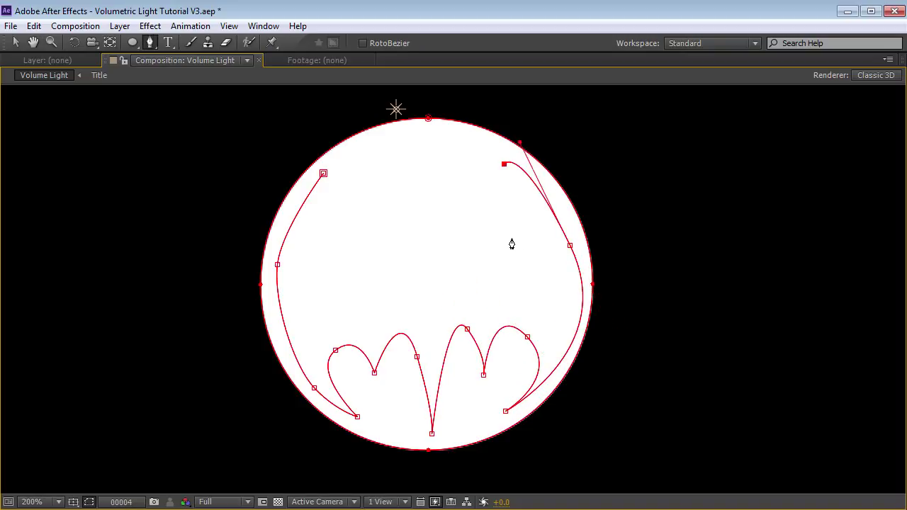
drag(511, 237, 476, 263)
click(445, 230)
click(437, 171)
click(414, 189)
click(398, 160)
drag(394, 218, 380, 239)
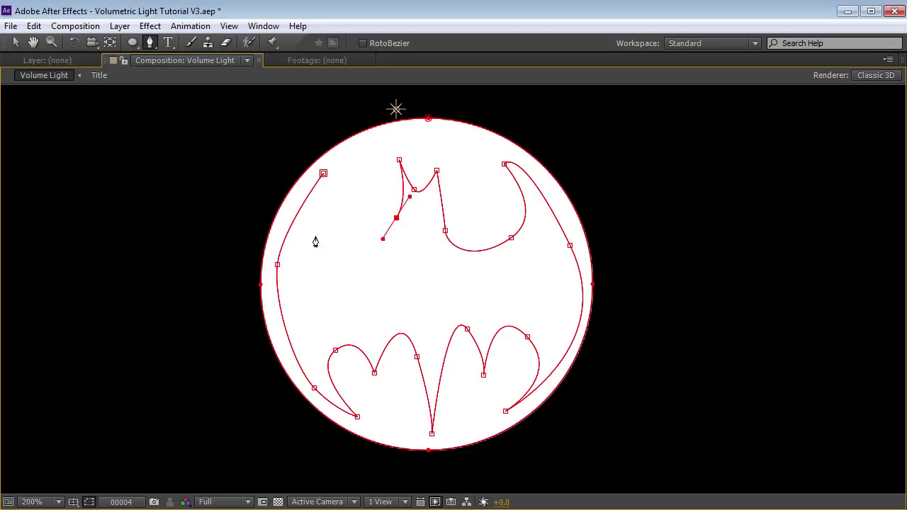
drag(315, 227, 322, 186)
click(323, 172)
- Refine the bat mask's upper-left points and top-left curve
key(v)
drag(393, 217, 386, 218)
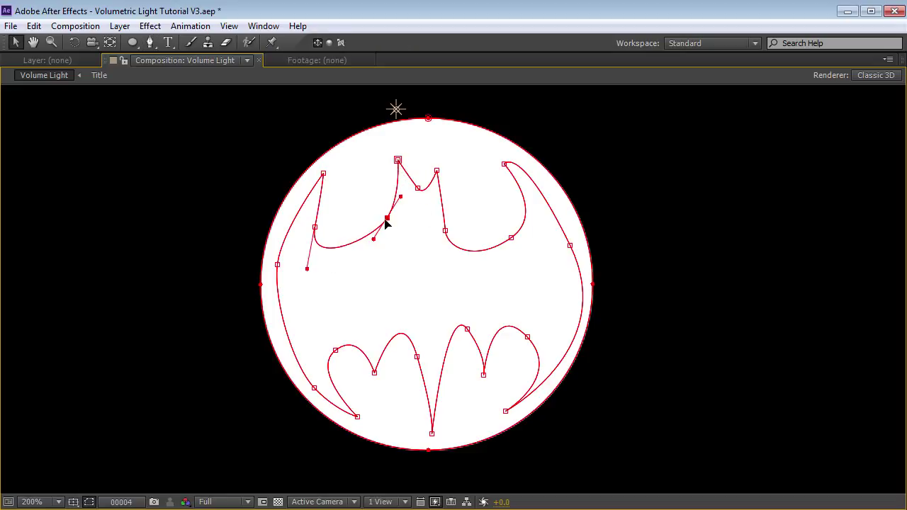
drag(436, 171, 440, 158)
click(317, 225)
click(457, 301)
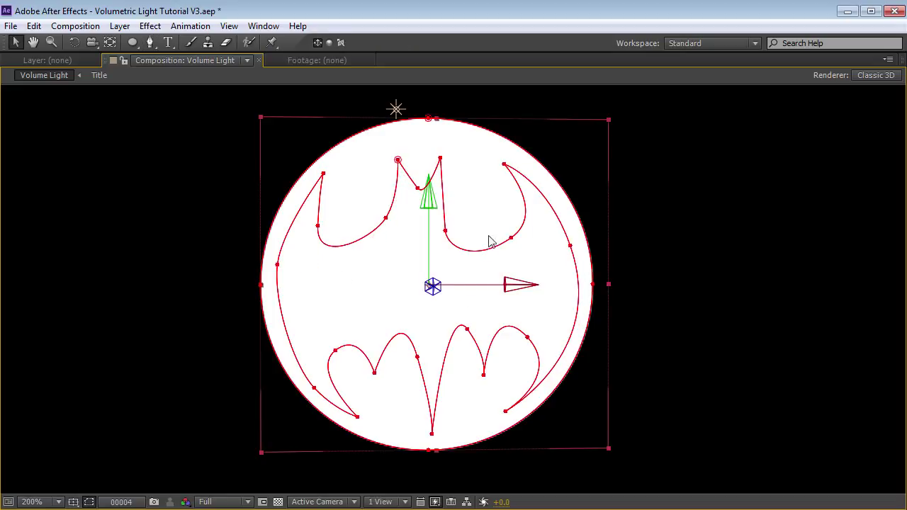
- Set the bat mask, Mask 2, to Subtract so the bat is cut from the circle
key(grave)
scroll(191, 481, down, 1)
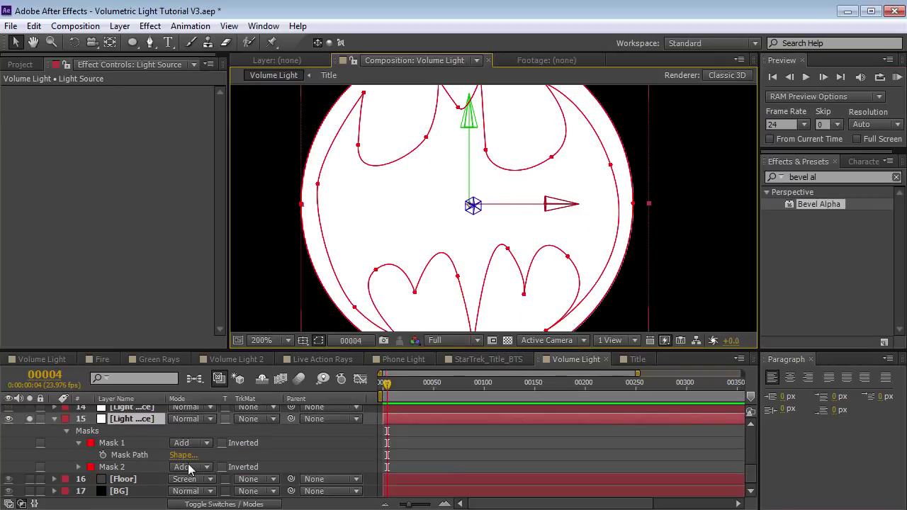
click(106, 466)
click(189, 467)
click(210, 508)
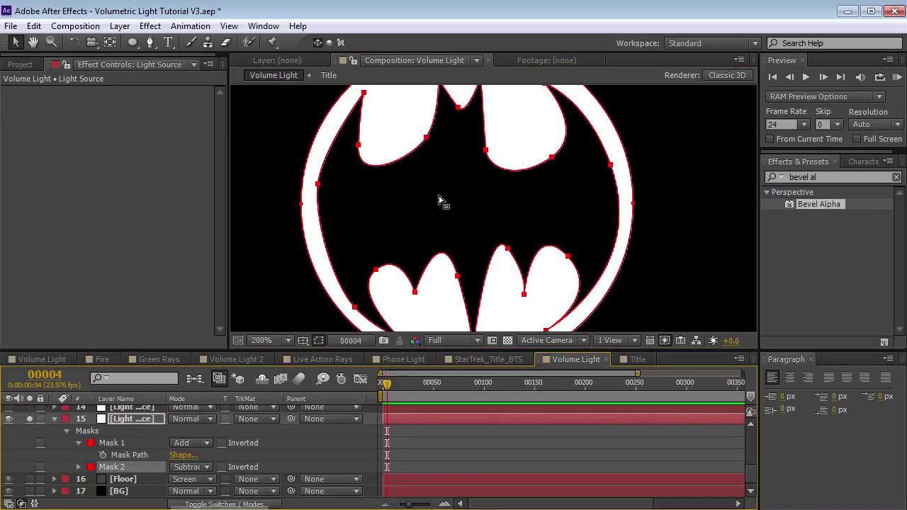
key(comma)
click(54, 419)
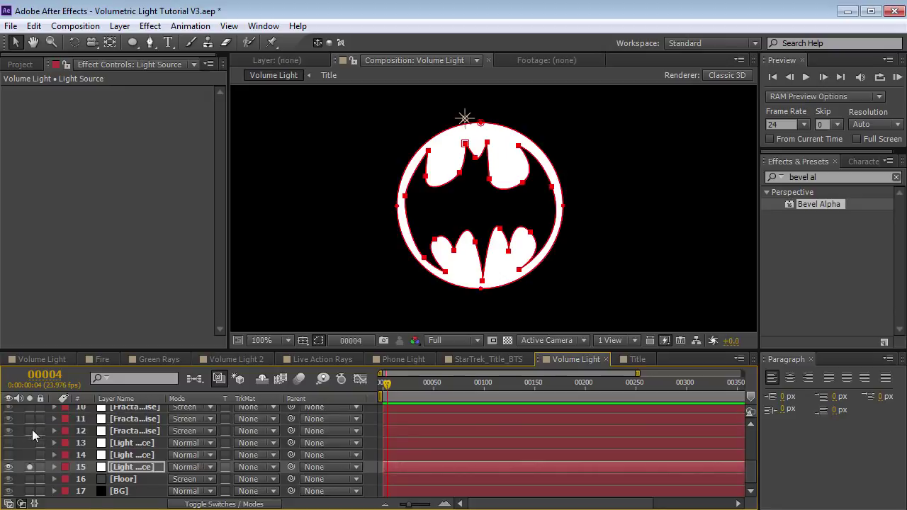
- Shrink the bat light layer and position it over the GLOW title
click(29, 467)
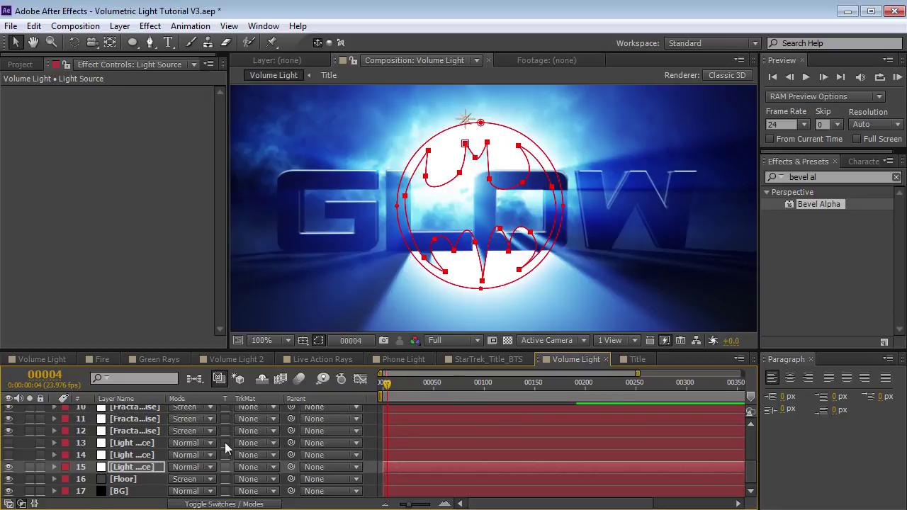
key(s)
drag(210, 479, 197, 479)
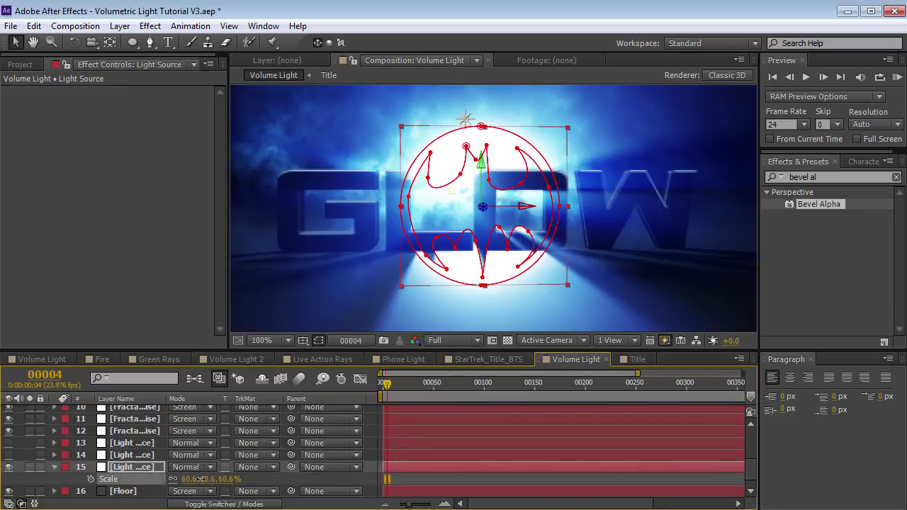
key(y)
key(comma)
drag(474, 195, 494, 244)
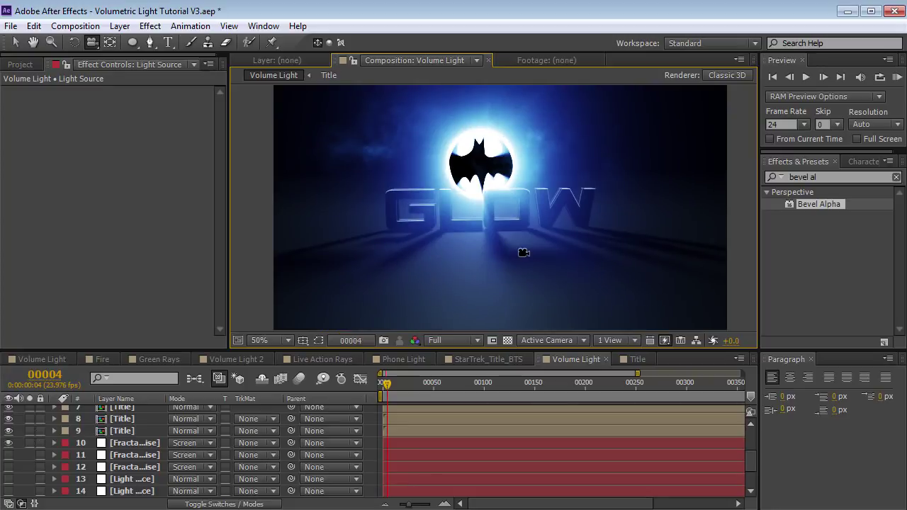
key(v)
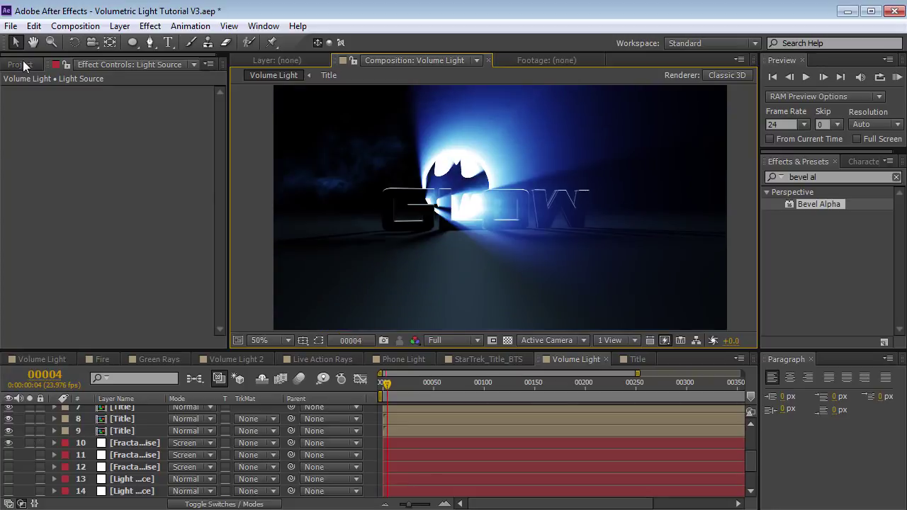
- Orbit the scene camera to view the lit GLOW title from another angle
click(20, 64)
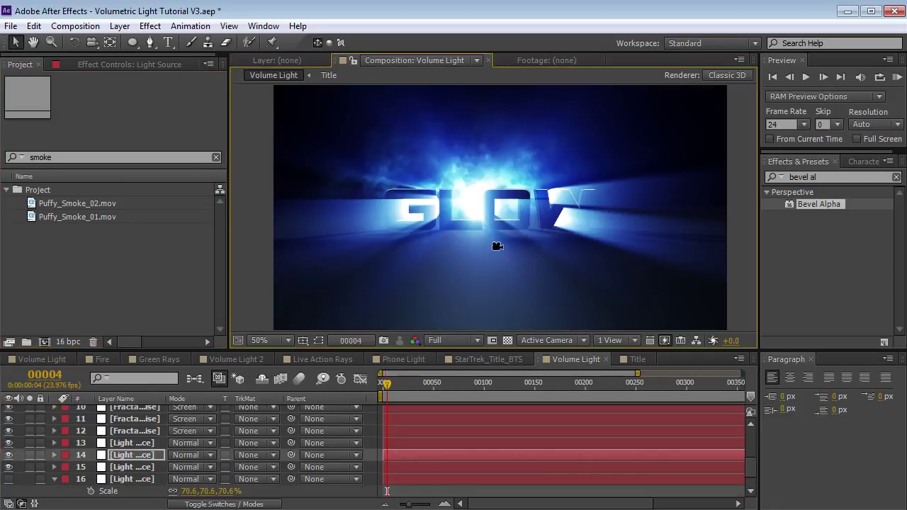
key(c)
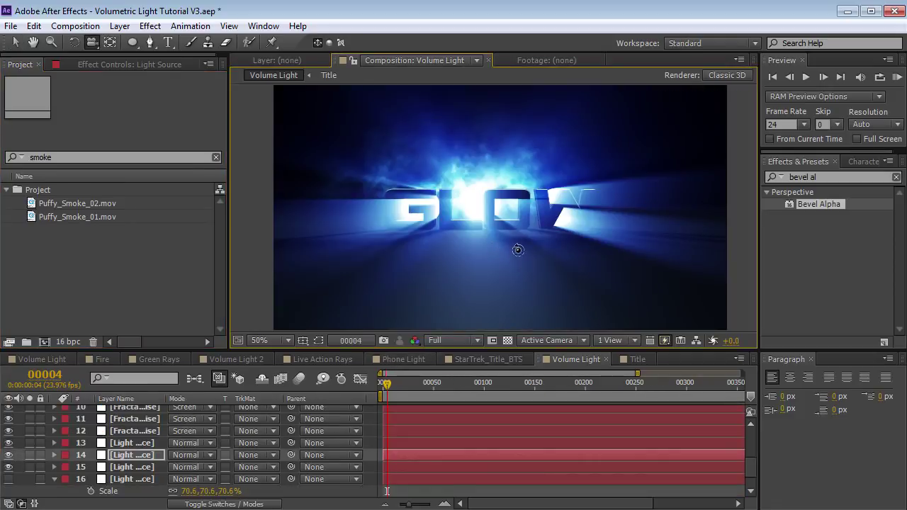
drag(516, 248, 519, 248)
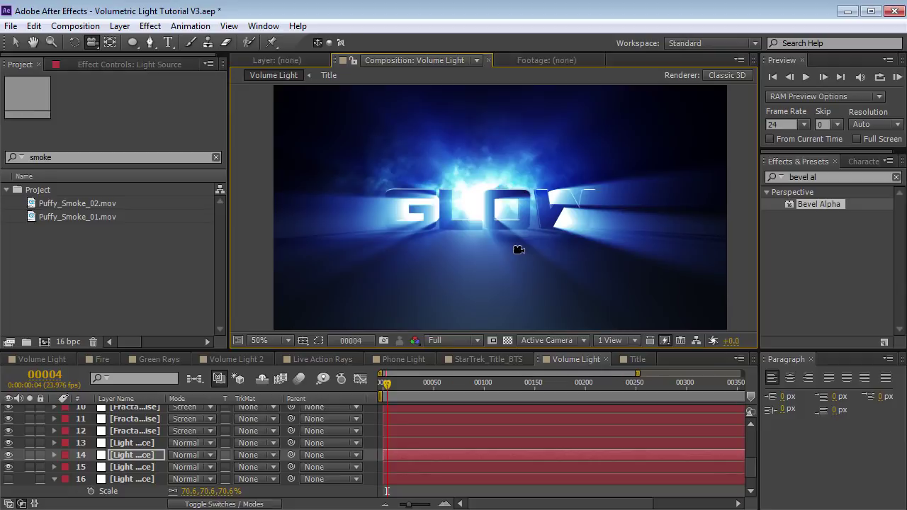
- Scrub through the Live Action Rays result, then create a new comp from LX8A2198.MOV
click(333, 359)
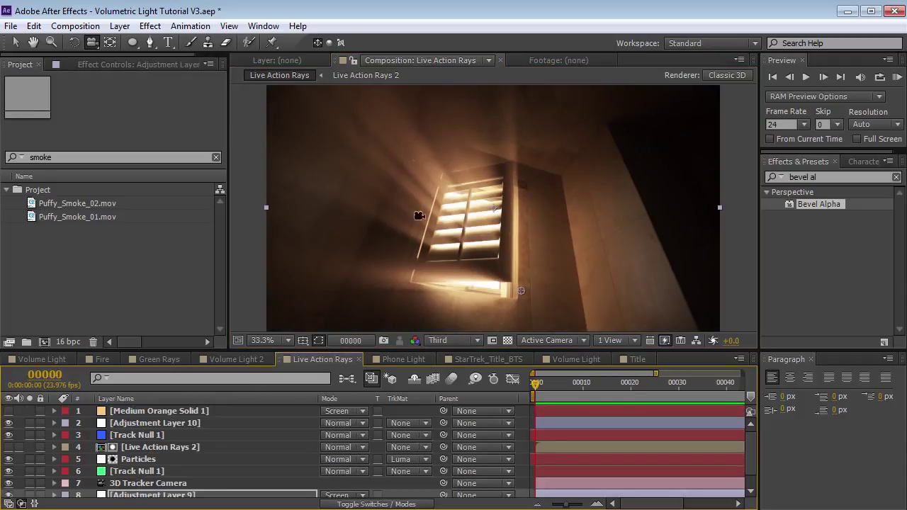
drag(550, 391, 661, 399)
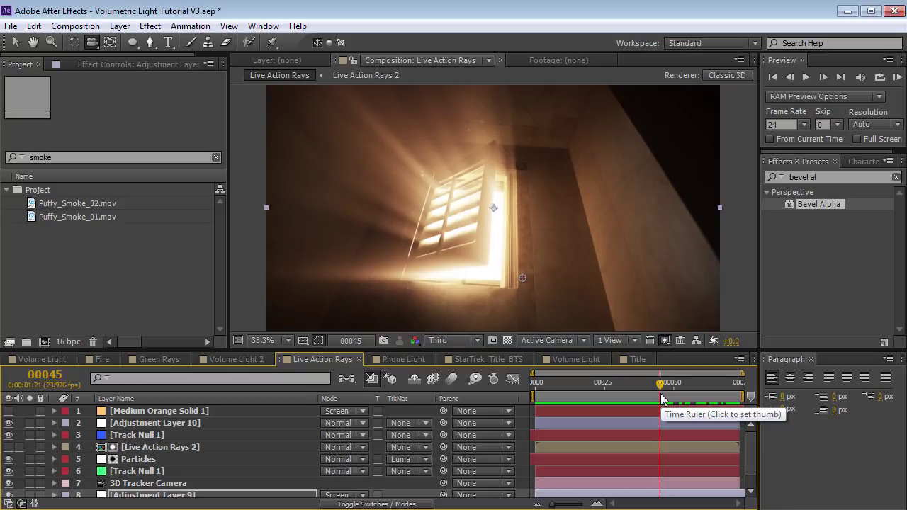
mouse_move(659, 383)
mouse_down()
mouse_move(619, 385)
mouse_move(673, 386)
mouse_move(577, 408)
mouse_move(629, 385)
mouse_up()
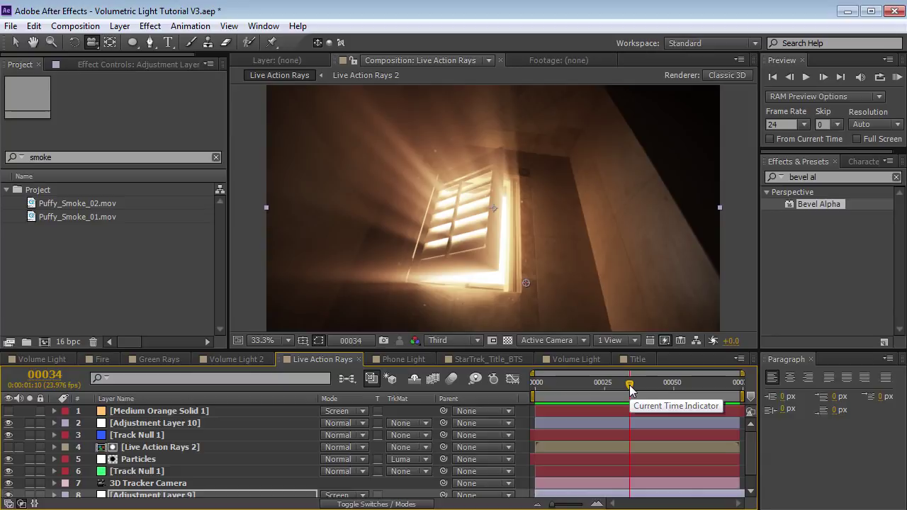
drag(246, 311, 113, 177)
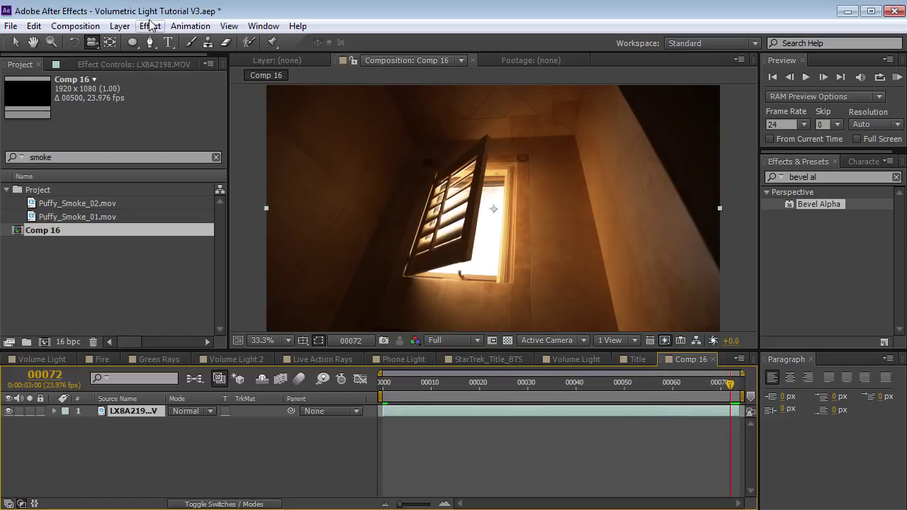
- Run Track Camera from the Tracker panel on the window clip and show its track points
click(263, 26)
click(290, 297)
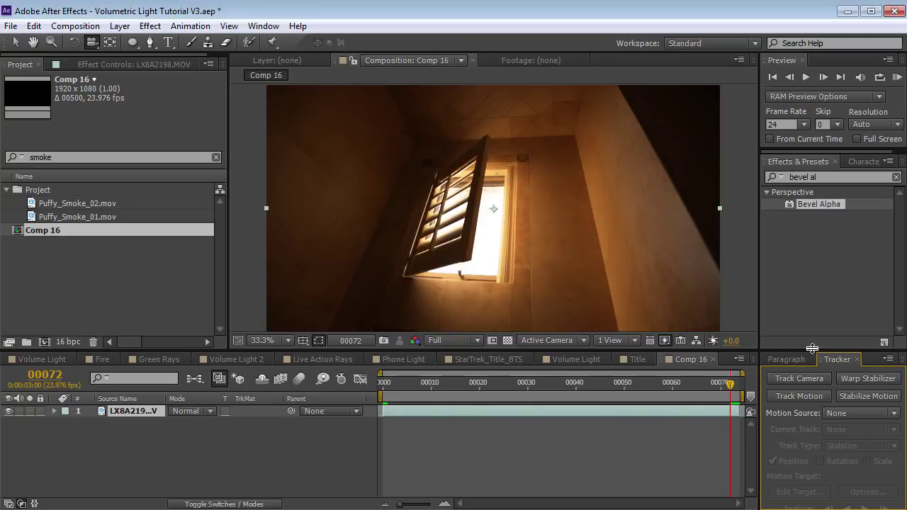
click(797, 380)
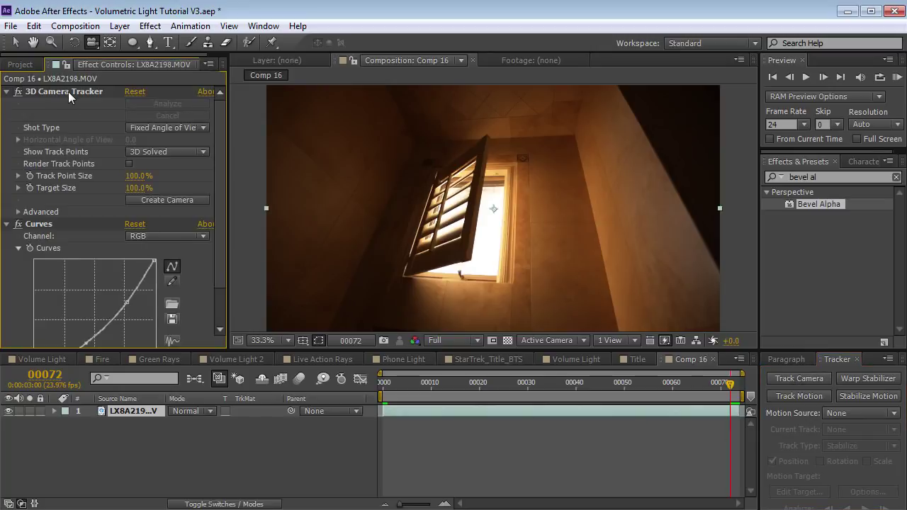
click(66, 93)
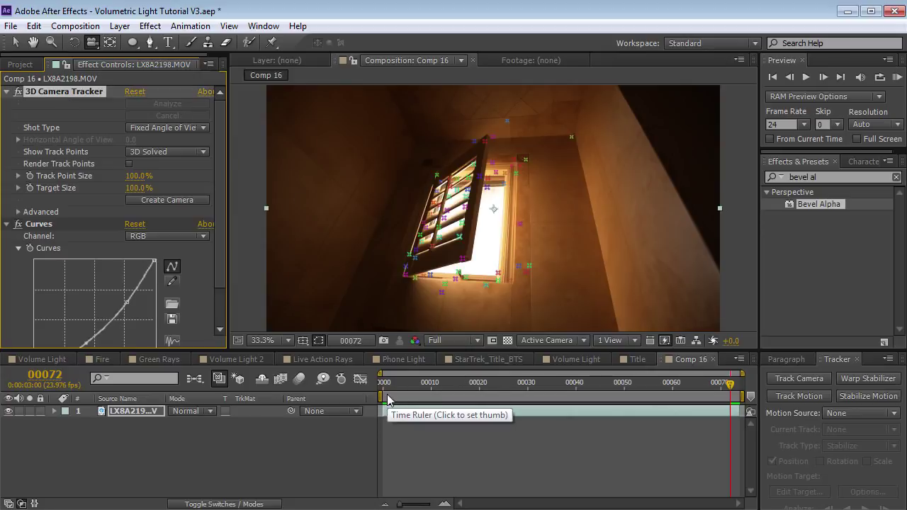
drag(390, 386, 707, 386)
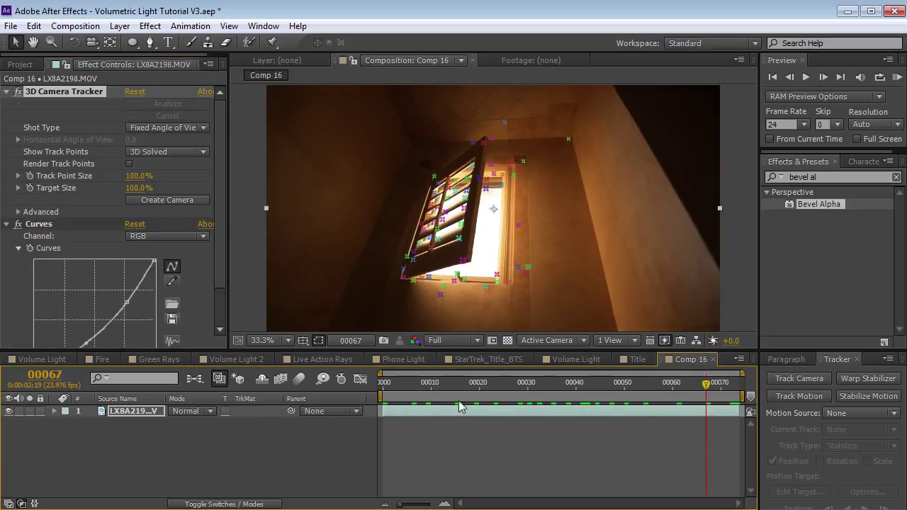
- Select three track points at the window's bright base and create a null and camera
click(38, 104)
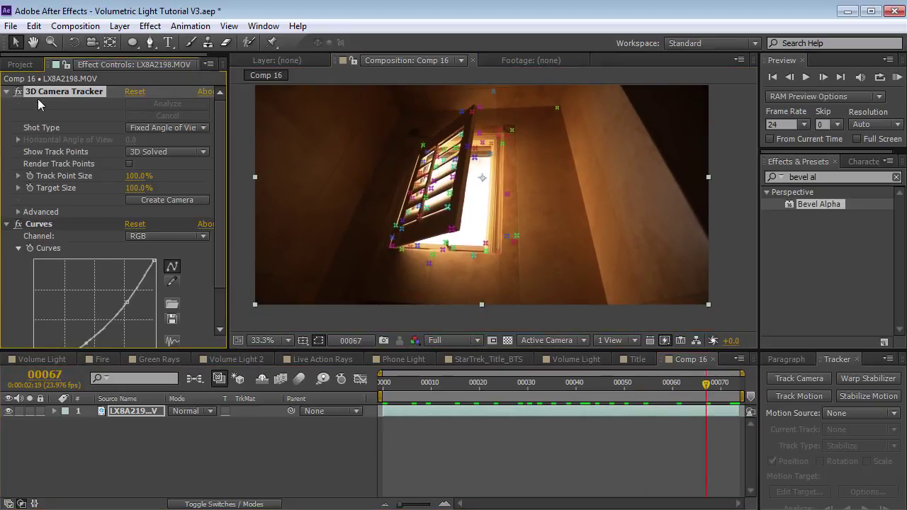
click(506, 238)
click(506, 246)
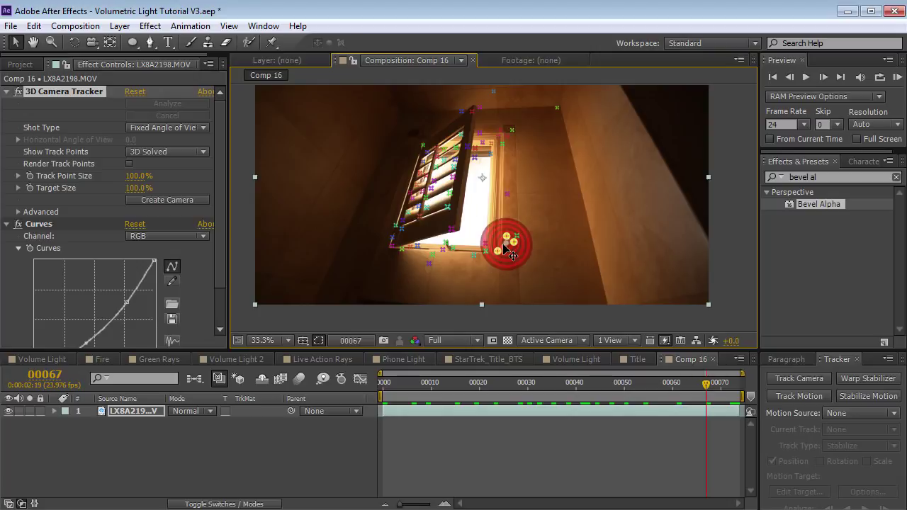
right_click(505, 248)
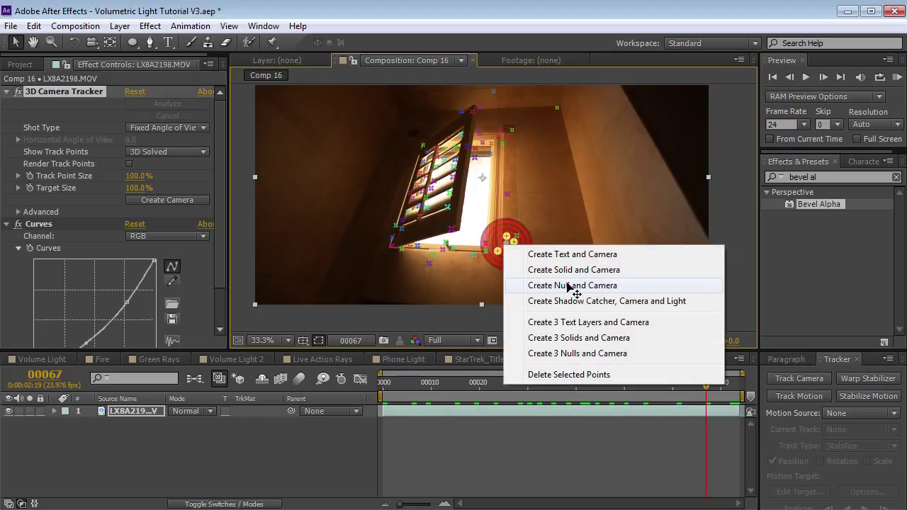
click(600, 286)
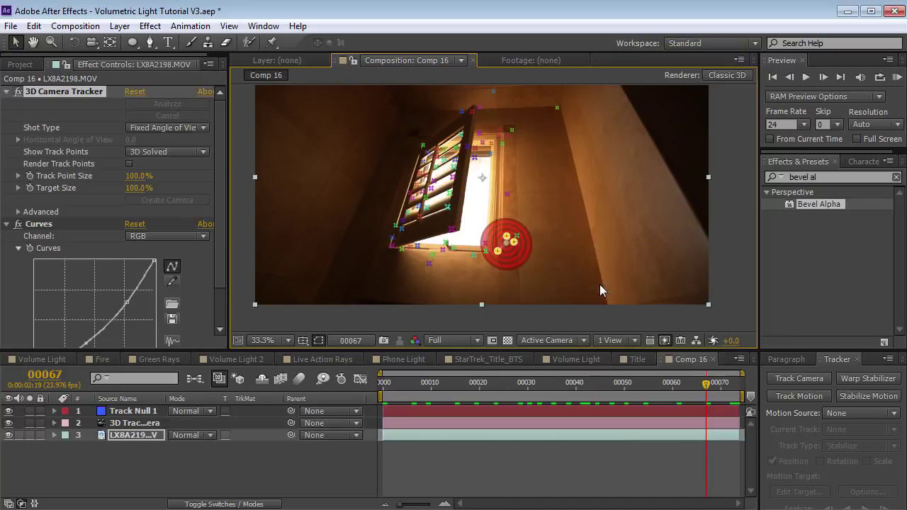
- Hide the track points and scrub to verify Track Null 1 stays on the window
click(422, 454)
drag(671, 383, 489, 383)
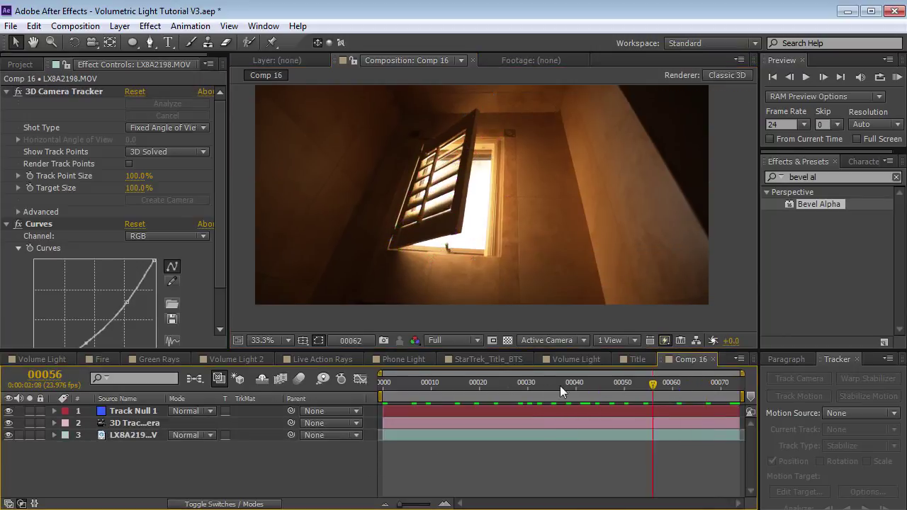
click(416, 384)
click(414, 412)
mouse_move(421, 395)
mouse_down()
mouse_move(641, 397)
mouse_move(440, 394)
mouse_move(623, 404)
mouse_move(509, 406)
mouse_up()
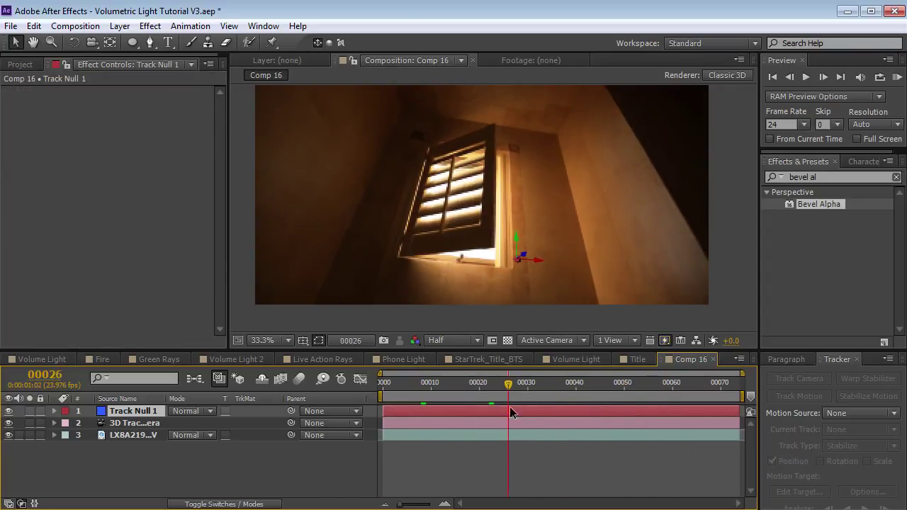
click(547, 456)
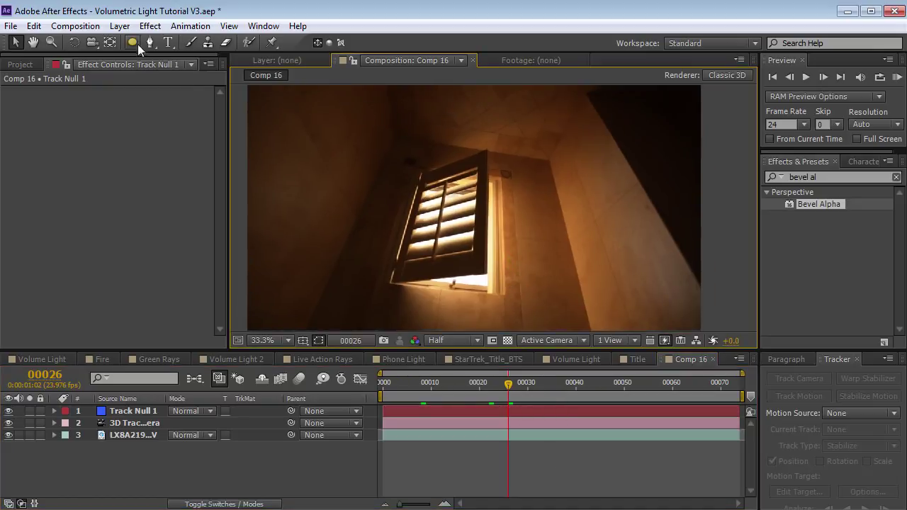
- Add an adjustment layer above the footage and apply CC Radial Fast Blur to it
click(119, 25)
click(413, 135)
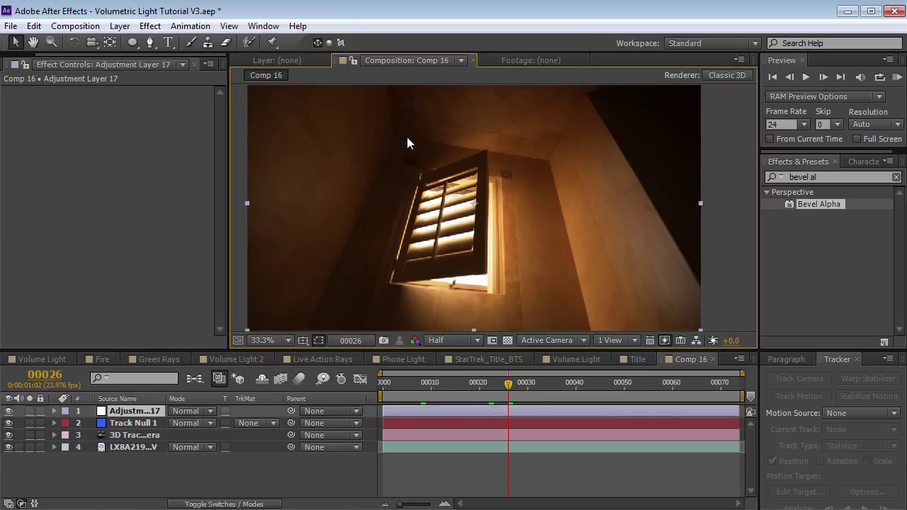
click(836, 177)
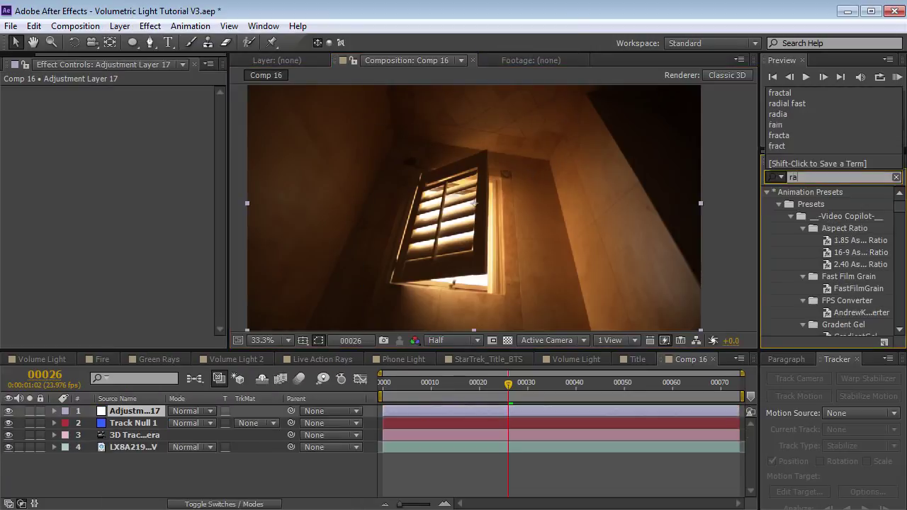
text(radial fa)
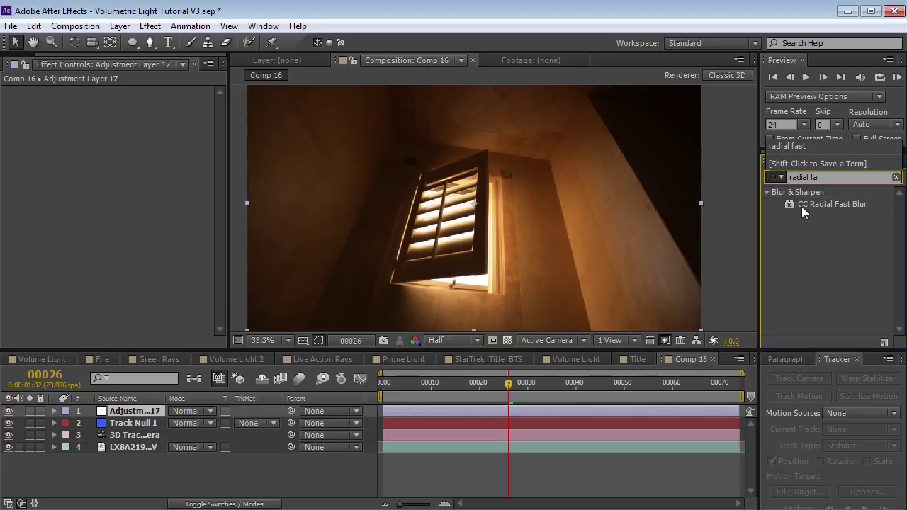
mouse_move(819, 208)
mouse_down()
mouse_move(764, 231)
mouse_move(488, 411)
mouse_up()
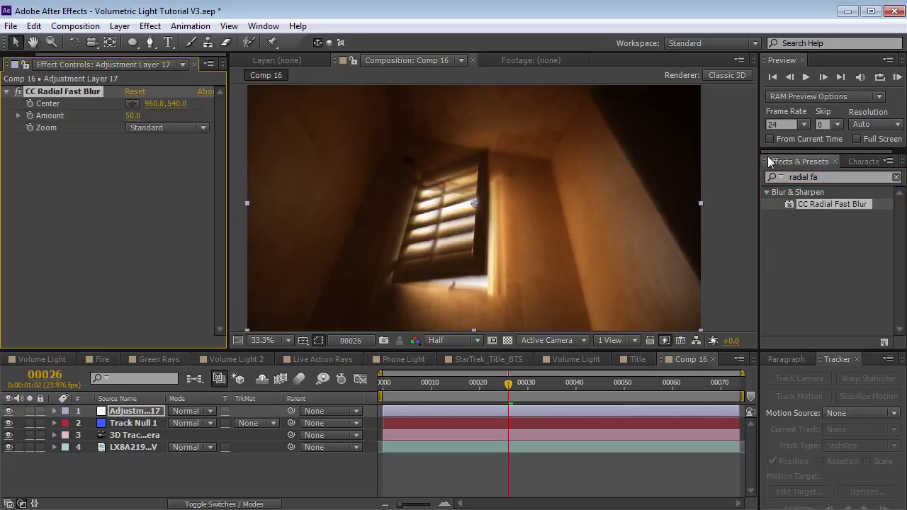
key(BackSpace)
key(BackSpace)
key(BackSpace)
- Add Tint and Curves above the blur, crushing shadows so only window light remains
click(149, 26)
mouse_move(190, 157)
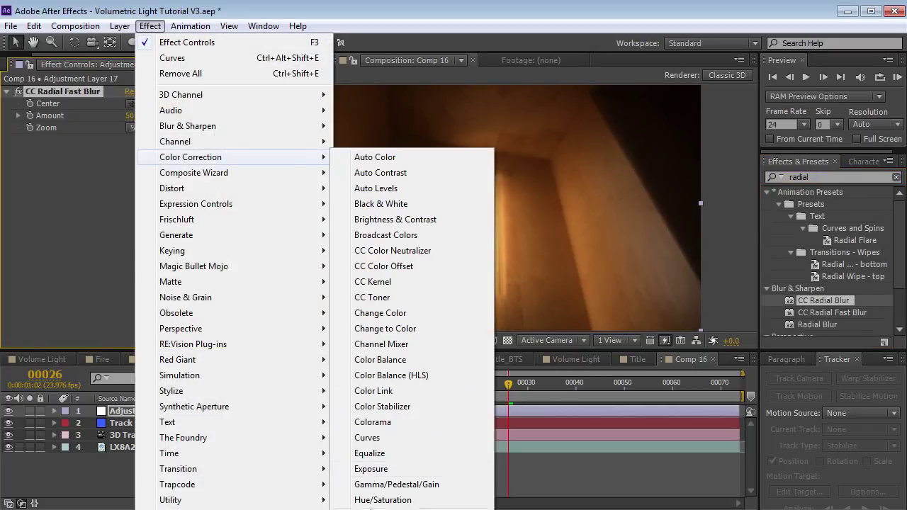
click(382, 504)
drag(34, 139, 33, 89)
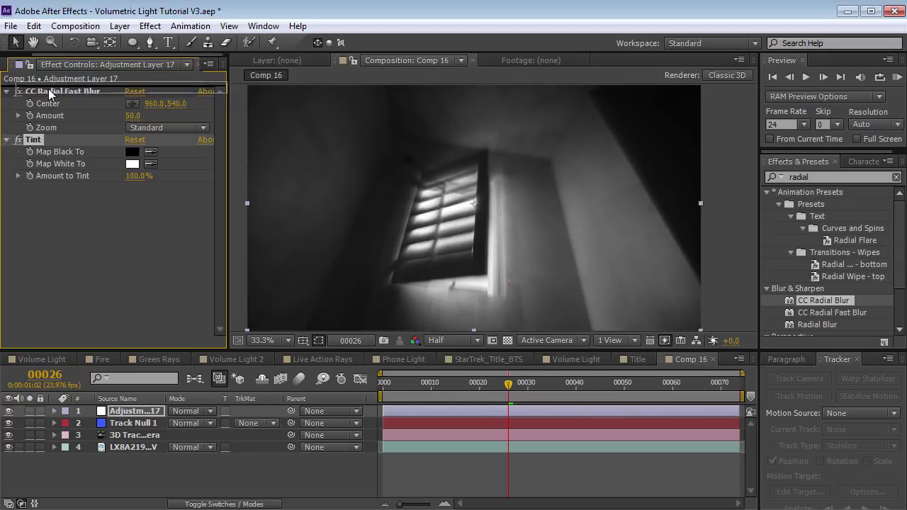
click(147, 26)
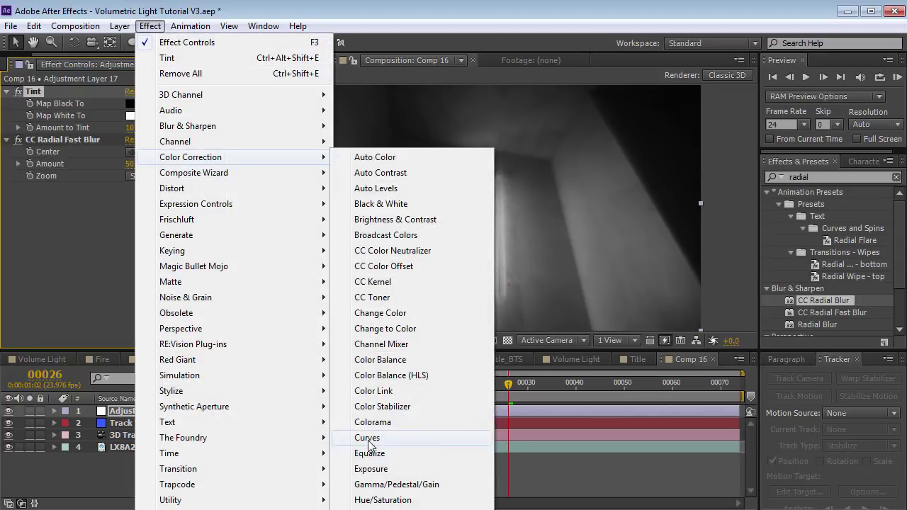
click(365, 439)
drag(32, 181, 54, 130)
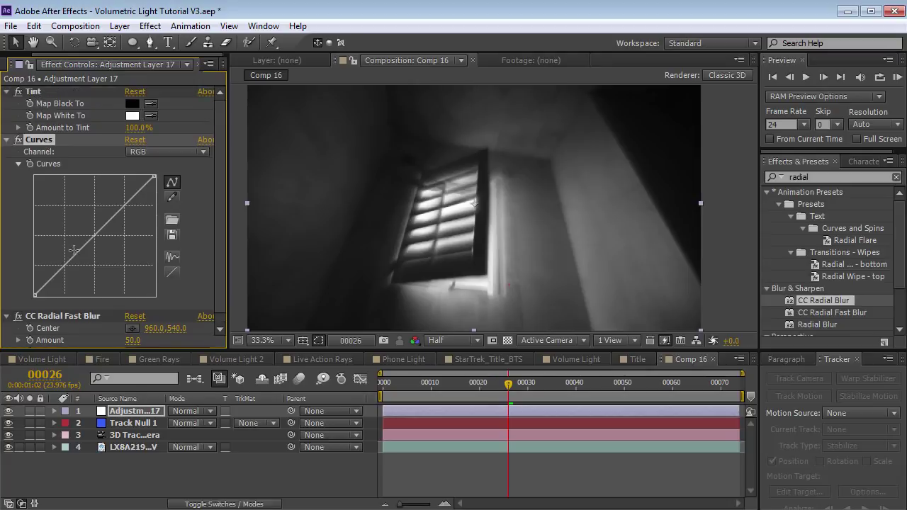
drag(38, 296, 117, 295)
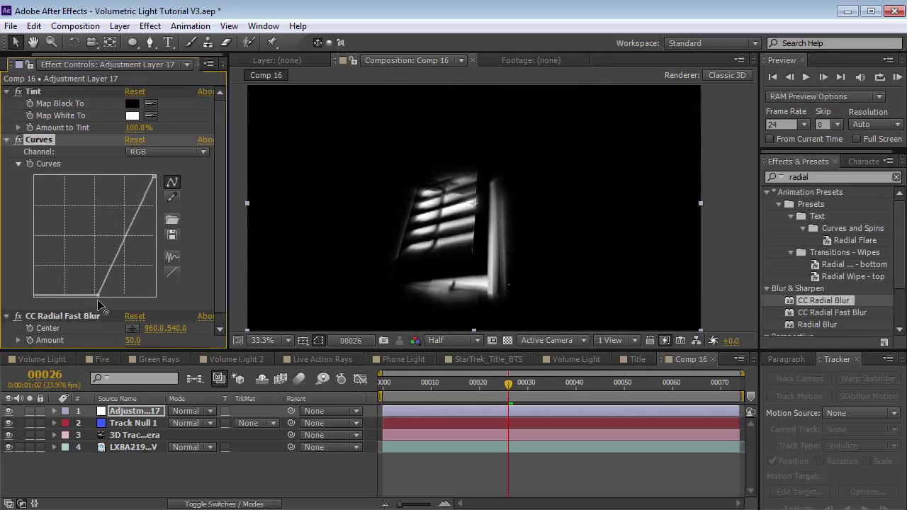
drag(117, 299, 117, 303)
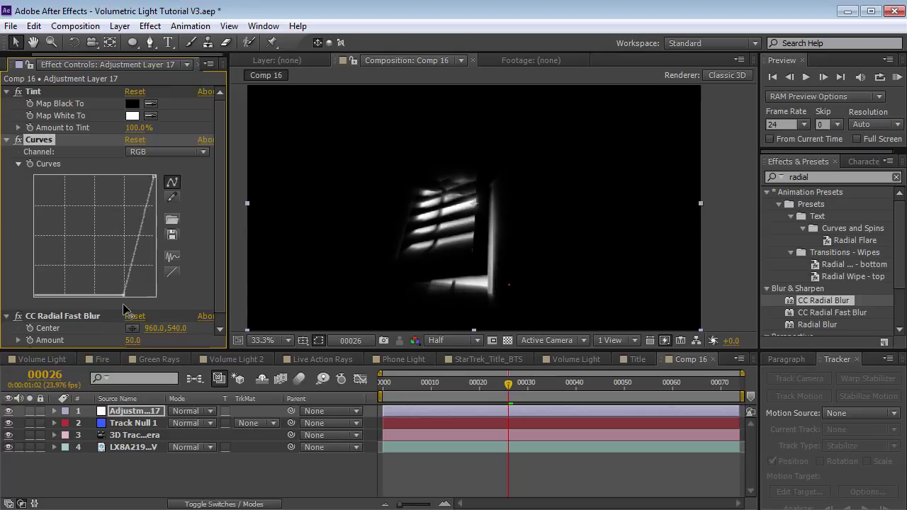
- Raise the CC Radial Fast Blur Amount from 50 to about 97
scroll(177, 248, down, 1)
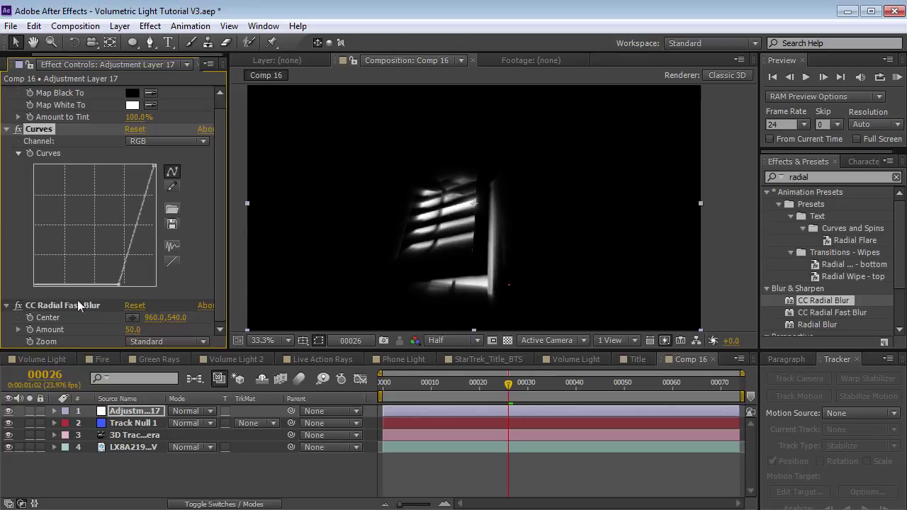
click(143, 316)
drag(134, 329, 158, 326)
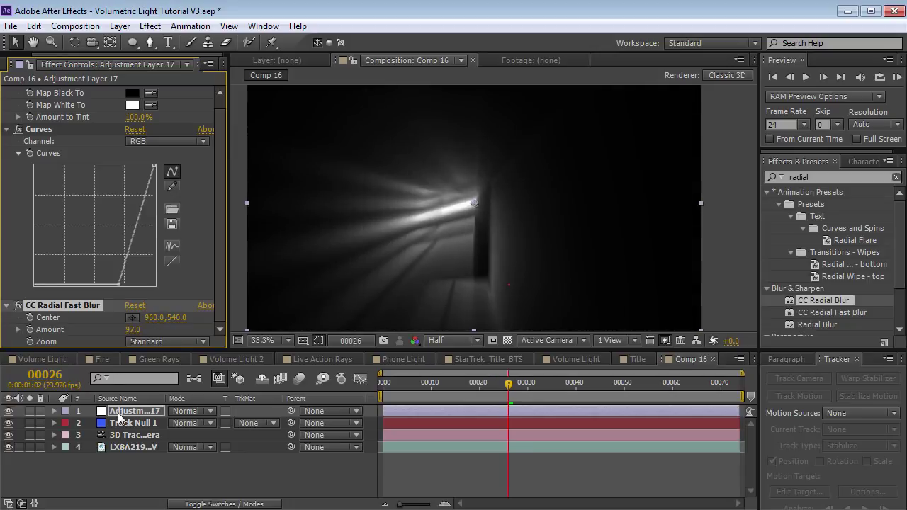
- Set the rays layer to Screen, move its blur centre onto the window, and rename it 'Light Rays'
click(195, 411)
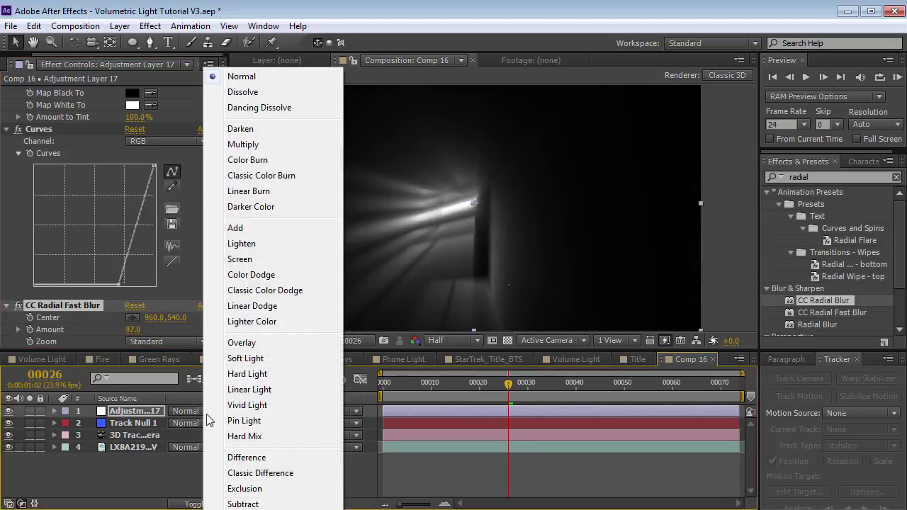
click(237, 262)
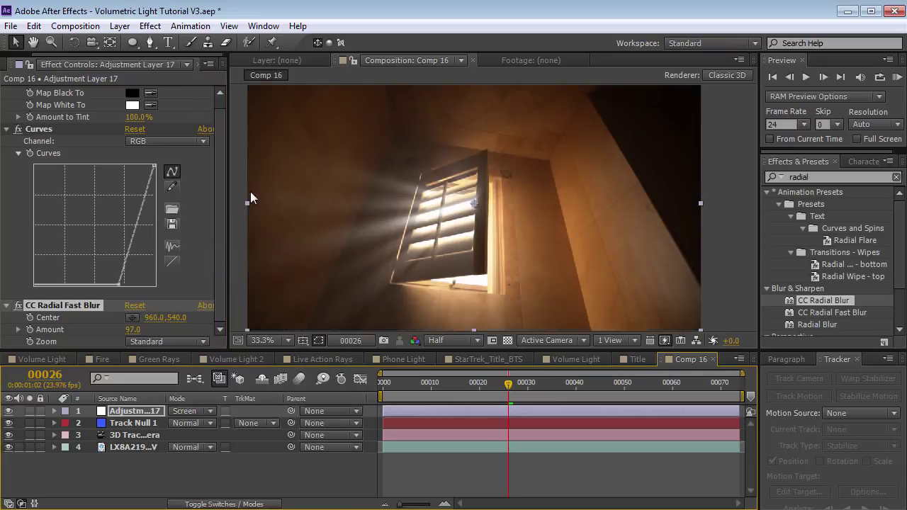
drag(479, 207, 506, 309)
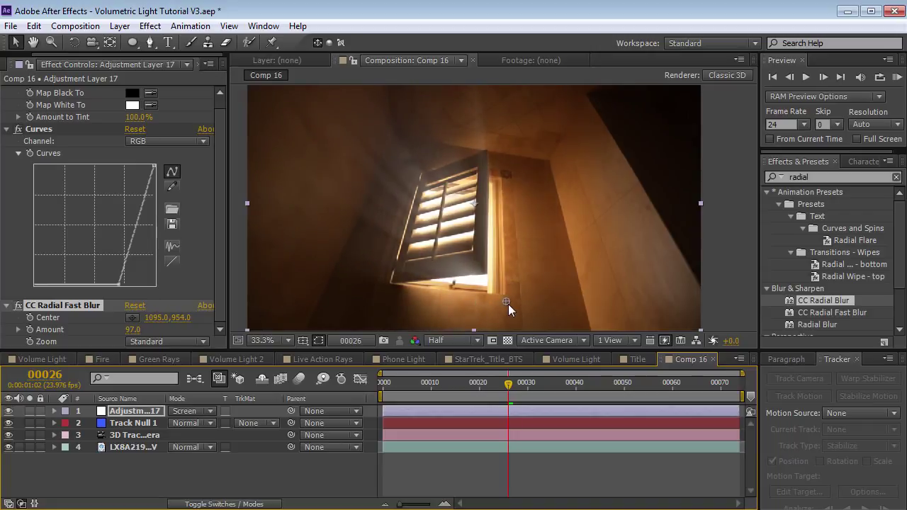
click(136, 414)
key(Return)
text(Light)
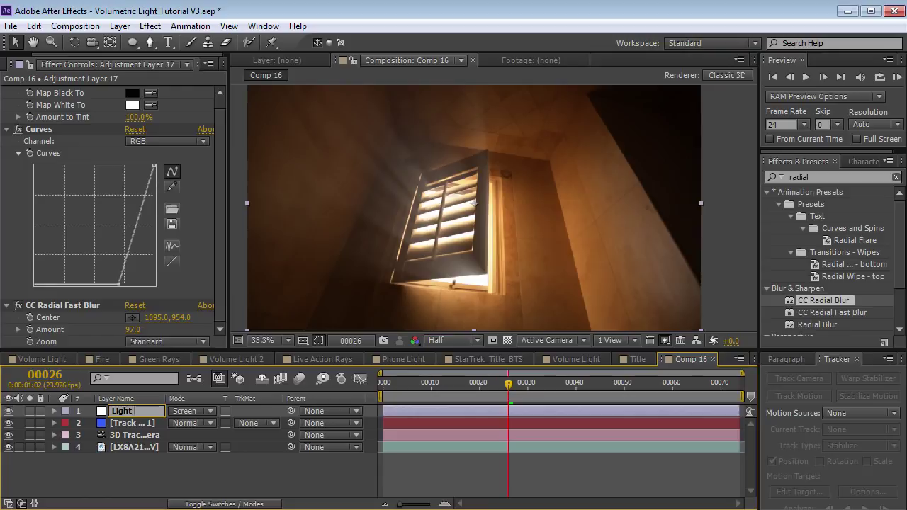
text( Rays)
key(Return)
- Pick-whip the blur Center expression to Track Null 1 with toComp([0,0,0])
click(128, 423)
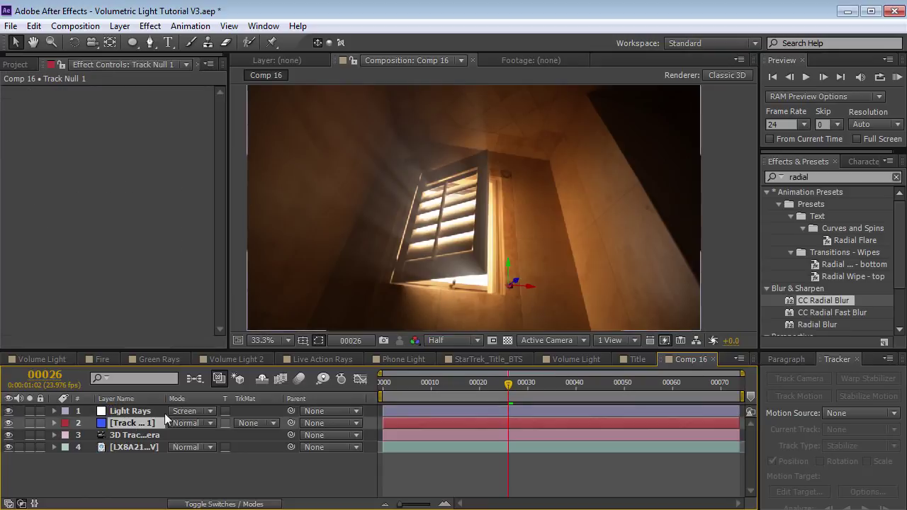
click(136, 413)
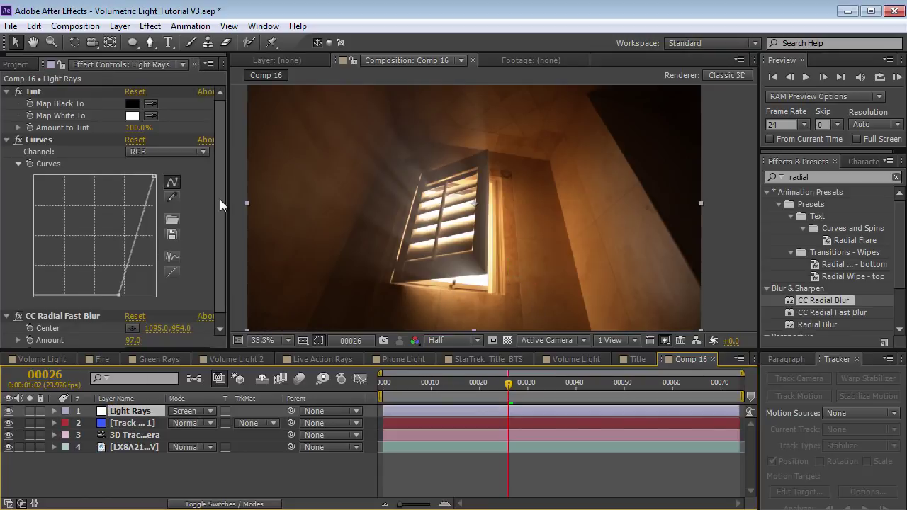
scroll(220, 200, down, 1)
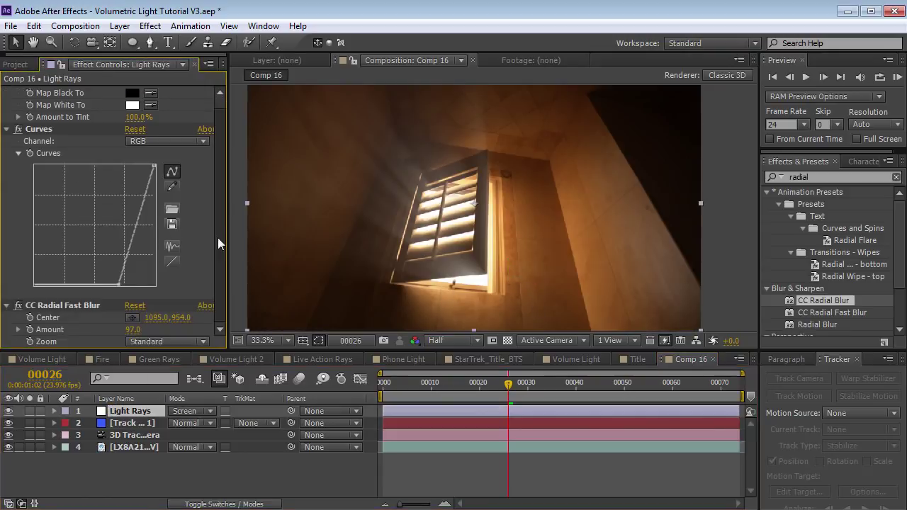
alt+click(29, 319)
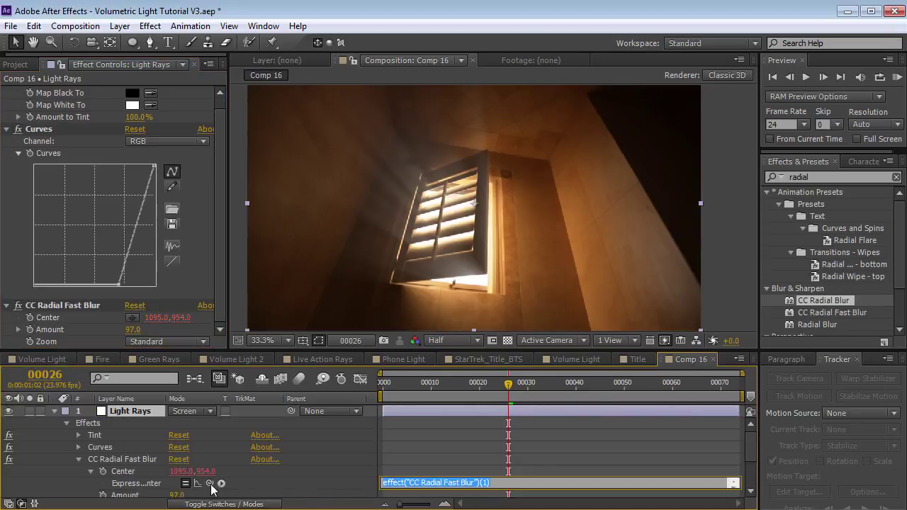
drag(208, 484, 136, 484)
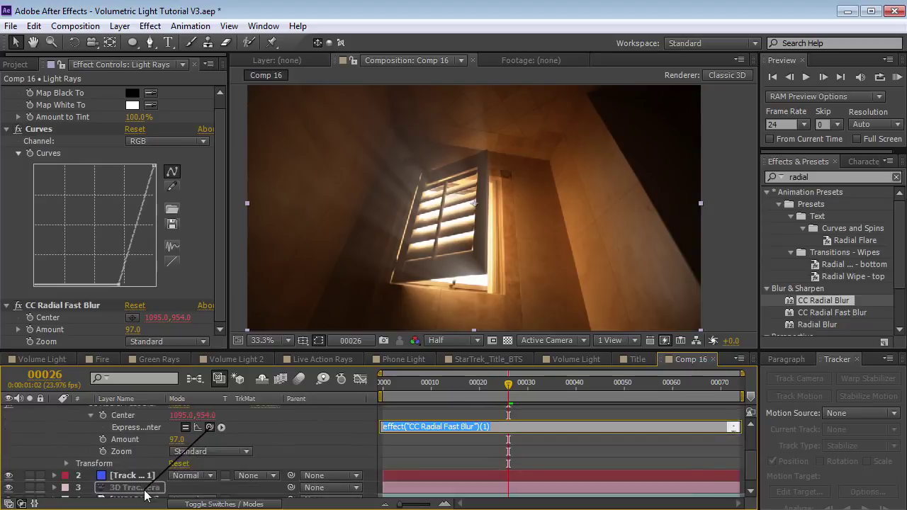
drag(137, 484, 131, 467)
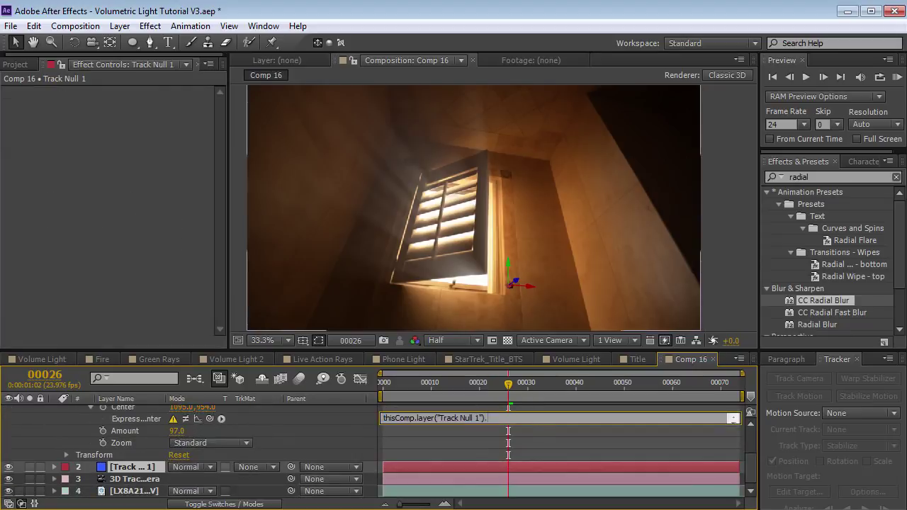
text(toComp([0,0,0)
click(569, 435)
- Scale Track Null 1 to about 1567% and scrub to check the rays follow the window
scroll(466, 454, down, 3)
click(132, 467)
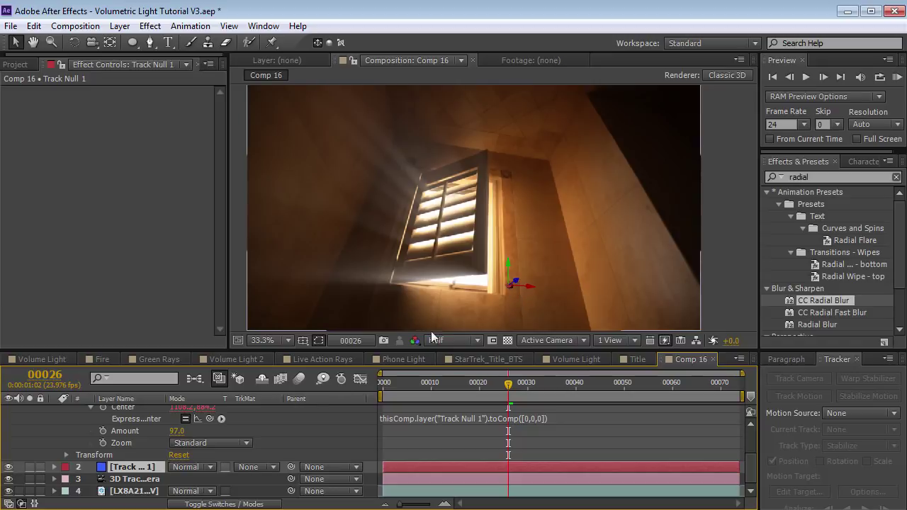
key(s)
mouse_move(214, 480)
mouse_down()
mouse_move(517, 301)
mouse_move(512, 323)
mouse_move(494, 319)
mouse_up()
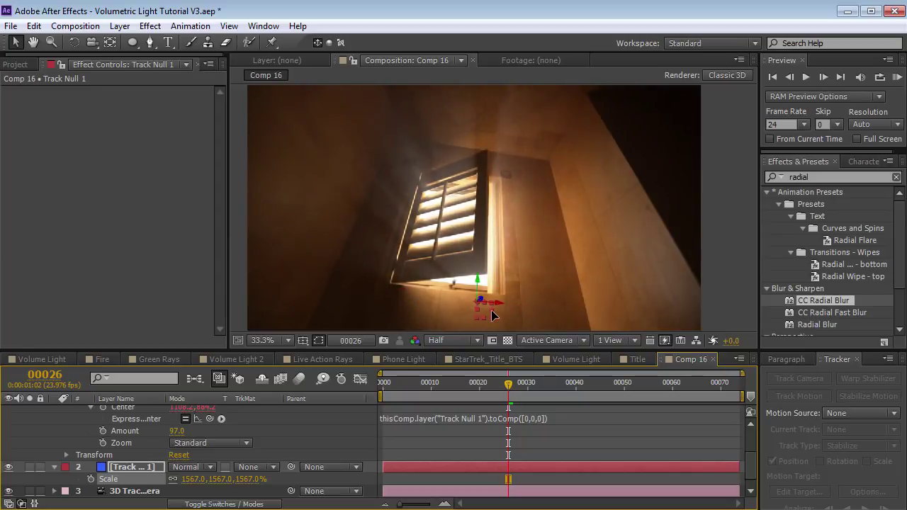
mouse_move(429, 383)
mouse_down()
mouse_move(576, 389)
mouse_move(676, 410)
mouse_move(434, 401)
mouse_move(572, 409)
mouse_move(532, 409)
mouse_up()
scroll(116, 438, up, 2)
- Add a second Curves effect to Light Rays and bend its curve upward to brighten
scroll(115, 437, up, 2)
click(126, 412)
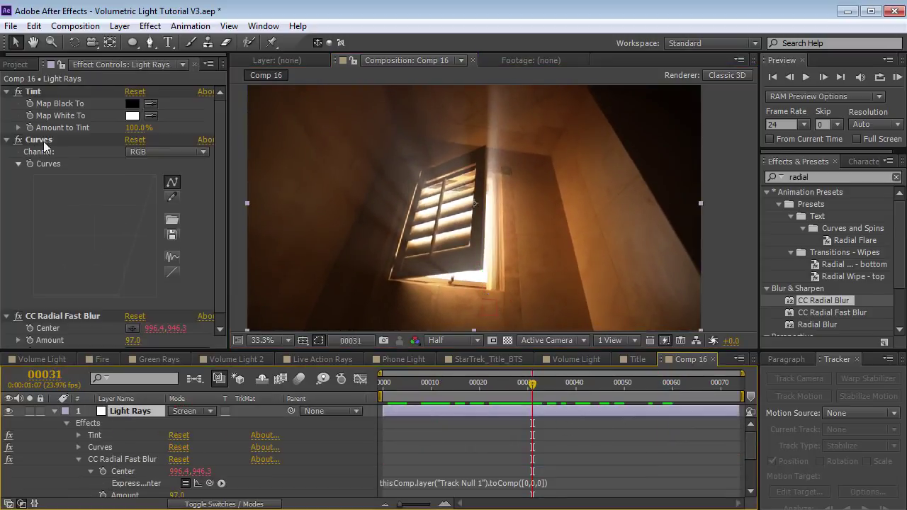
click(8, 141)
click(51, 151)
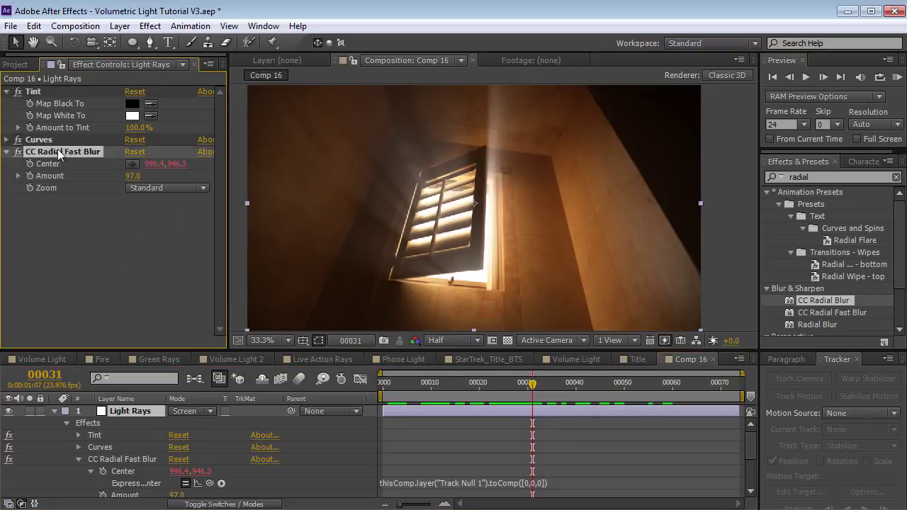
click(150, 26)
click(372, 437)
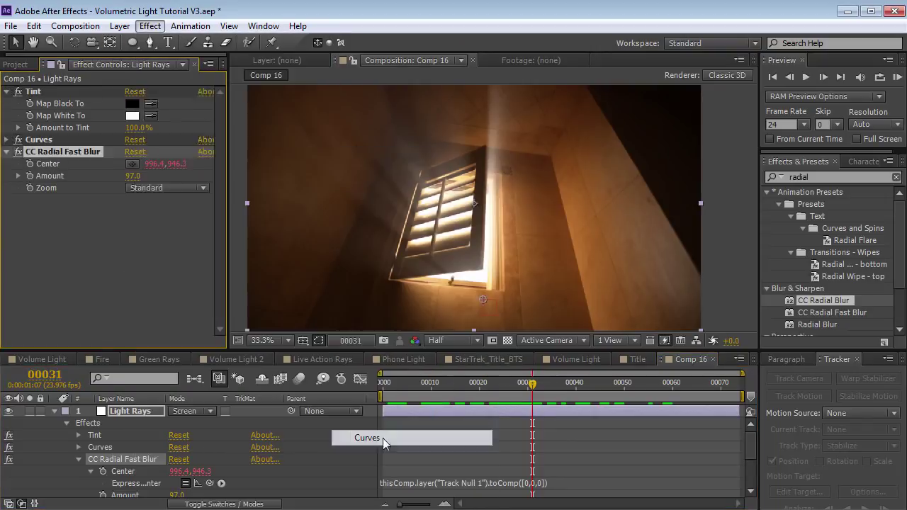
click(66, 302)
drag(87, 277, 86, 257)
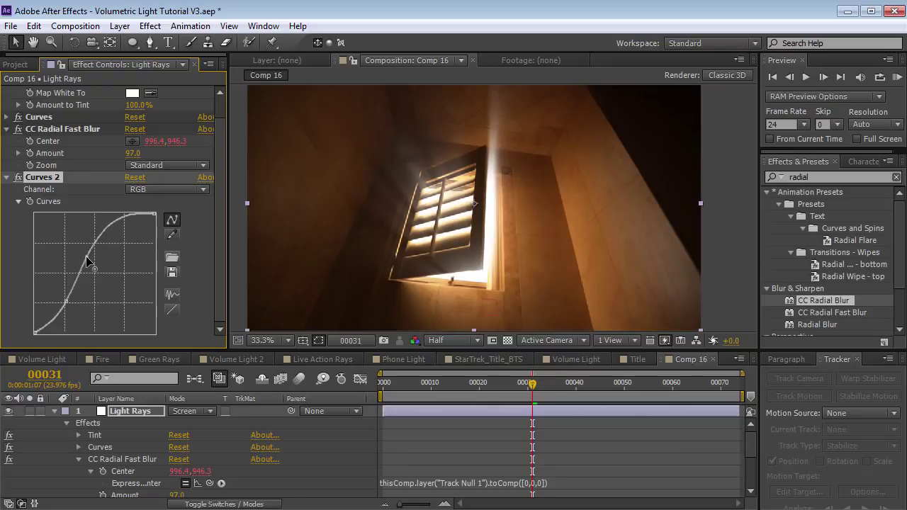
drag(59, 296, 56, 290)
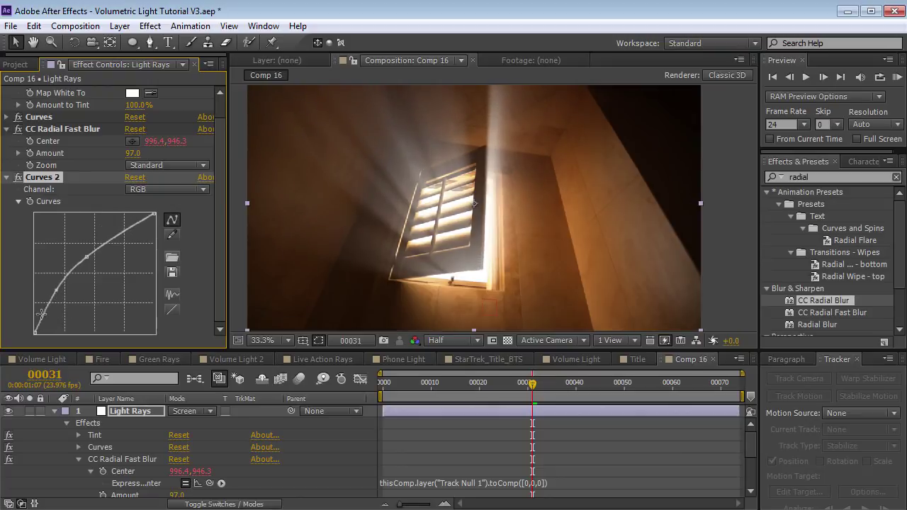
drag(41, 324, 43, 320)
- Push the Red channel curve up to warm the rays
click(143, 190)
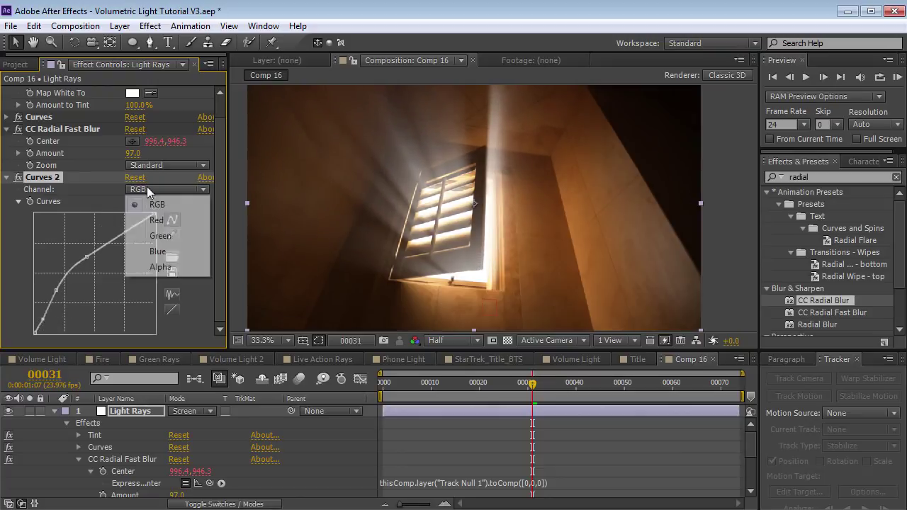
click(151, 210)
click(129, 190)
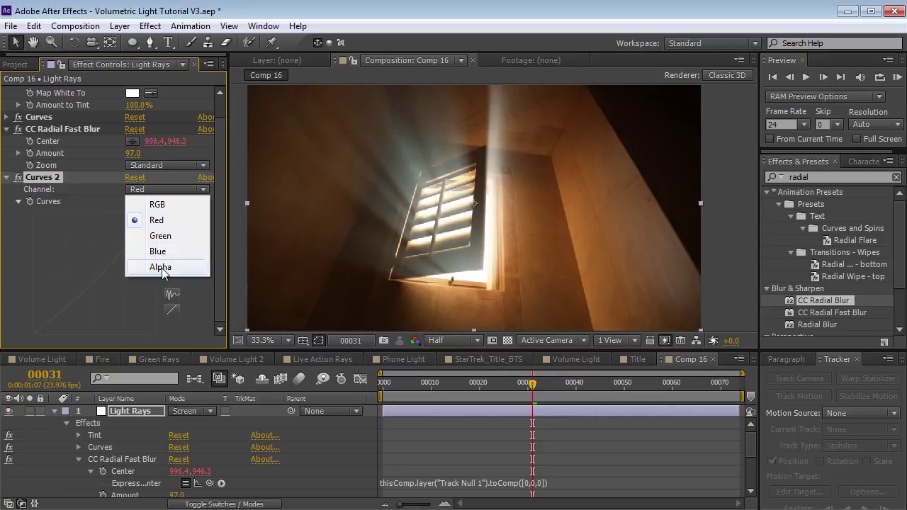
click(91, 282)
mouse_move(88, 287)
mouse_down()
mouse_move(75, 277)
mouse_move(97, 291)
mouse_up()
- Check the Blue channel, then bow the RGB curve up with deeper shadows and preview another frame
click(136, 190)
click(151, 271)
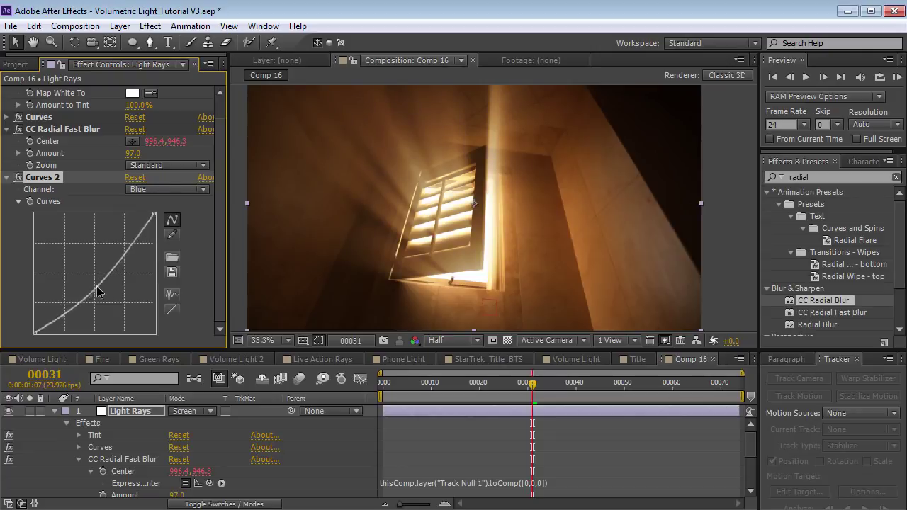
click(145, 190)
click(142, 199)
drag(85, 259, 75, 239)
drag(56, 291, 51, 294)
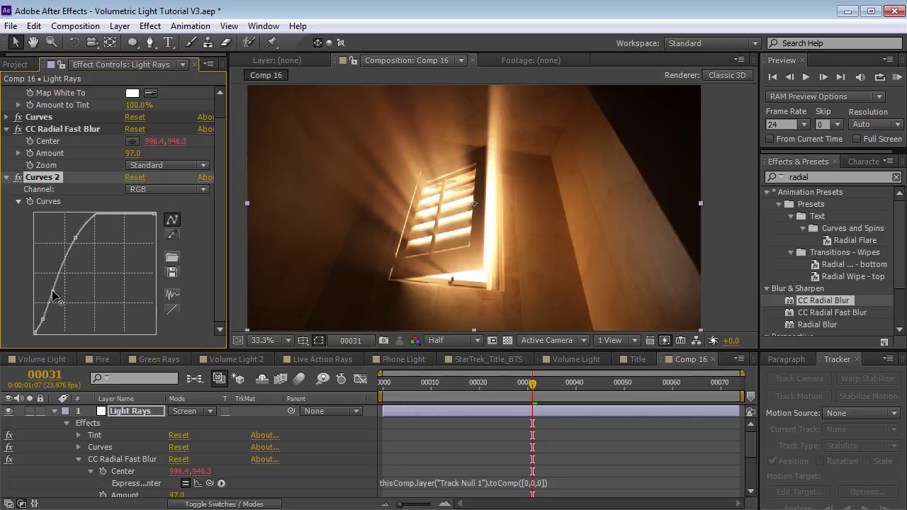
drag(44, 320, 41, 325)
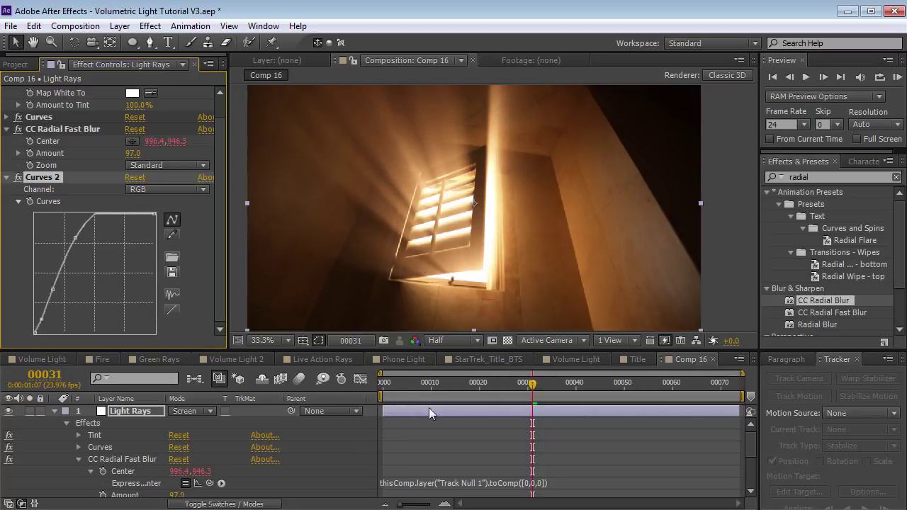
mouse_move(388, 388)
mouse_down()
mouse_move(634, 398)
mouse_move(450, 401)
mouse_move(621, 407)
mouse_up()
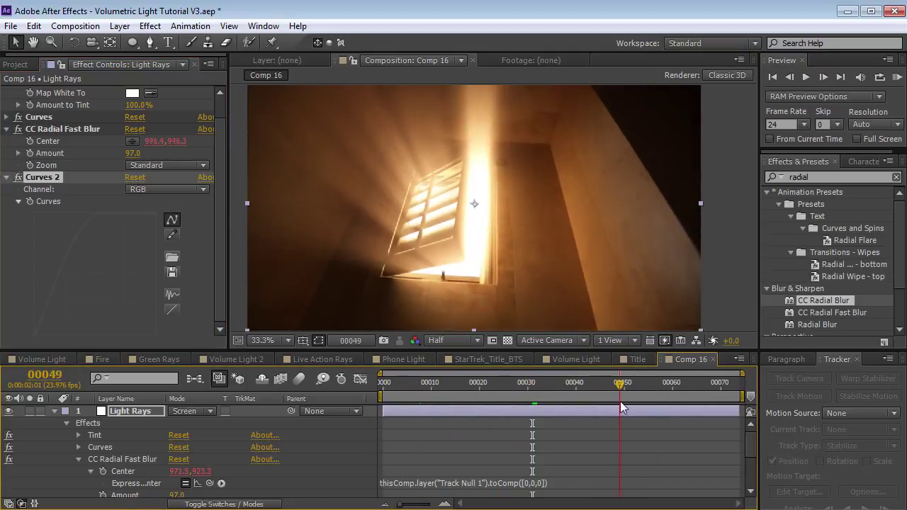
- Drag Track Null 1 onto the window shutters and scrub the shot to confirm the rays stay centred
click(55, 411)
click(131, 423)
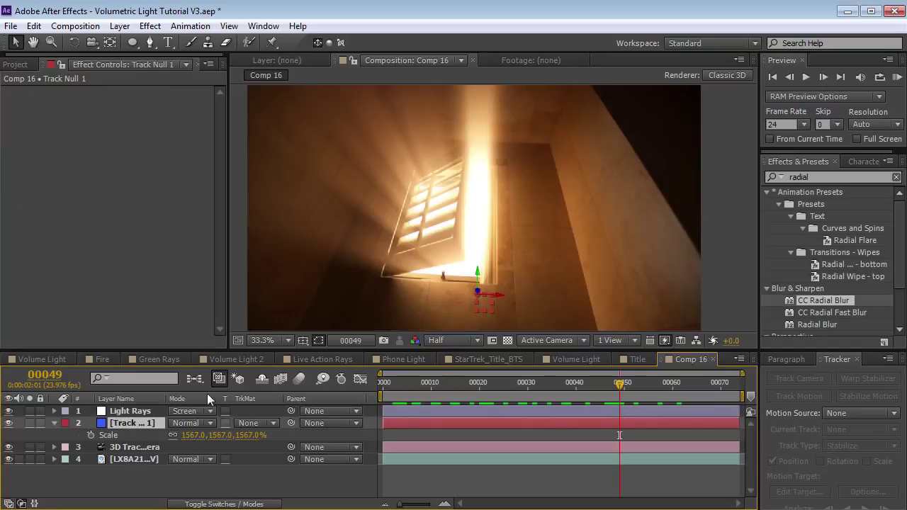
mouse_move(480, 309)
mouse_down()
mouse_move(466, 276)
mouse_move(507, 136)
mouse_up()
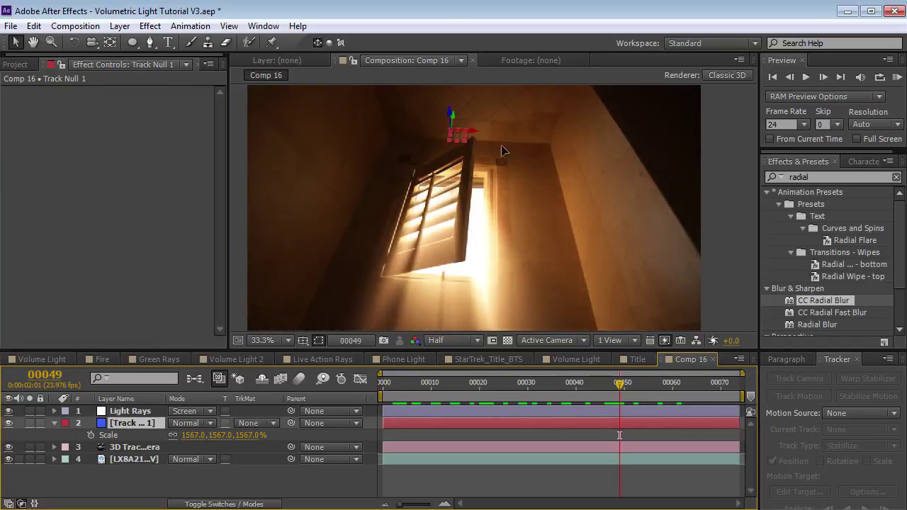
mouse_move(618, 386)
mouse_down()
mouse_move(713, 409)
mouse_move(494, 407)
mouse_up()
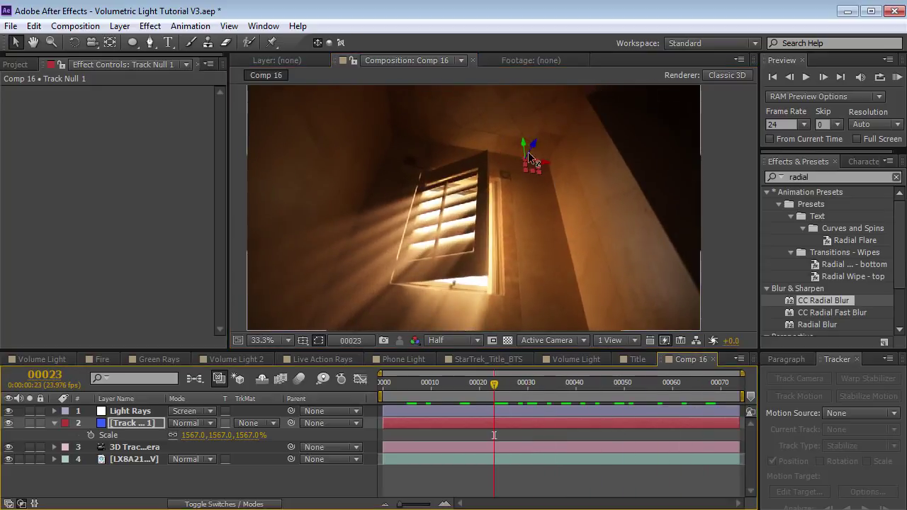
mouse_move(530, 147)
mouse_down()
mouse_move(472, 261)
mouse_move(404, 252)
mouse_move(464, 286)
mouse_up()
drag(394, 383, 740, 407)
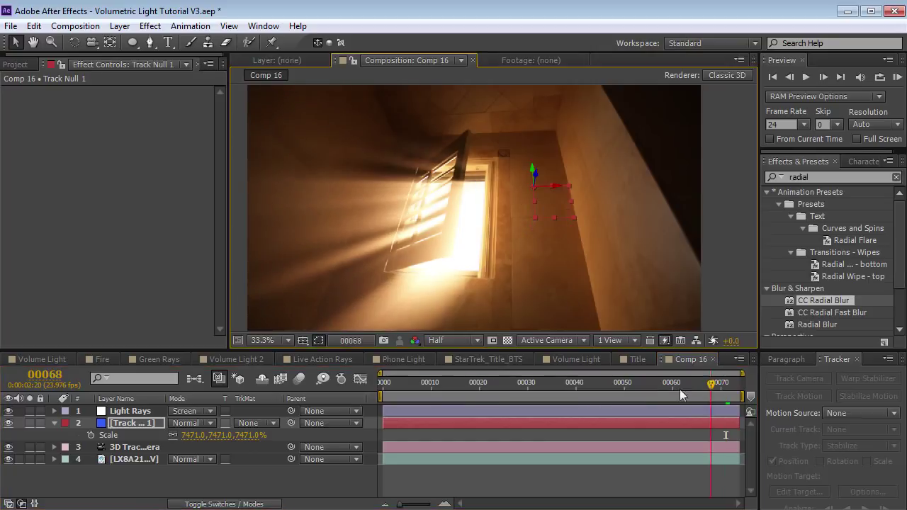
mouse_move(709, 390)
mouse_down()
mouse_move(403, 415)
mouse_move(534, 418)
mouse_move(526, 411)
mouse_up()
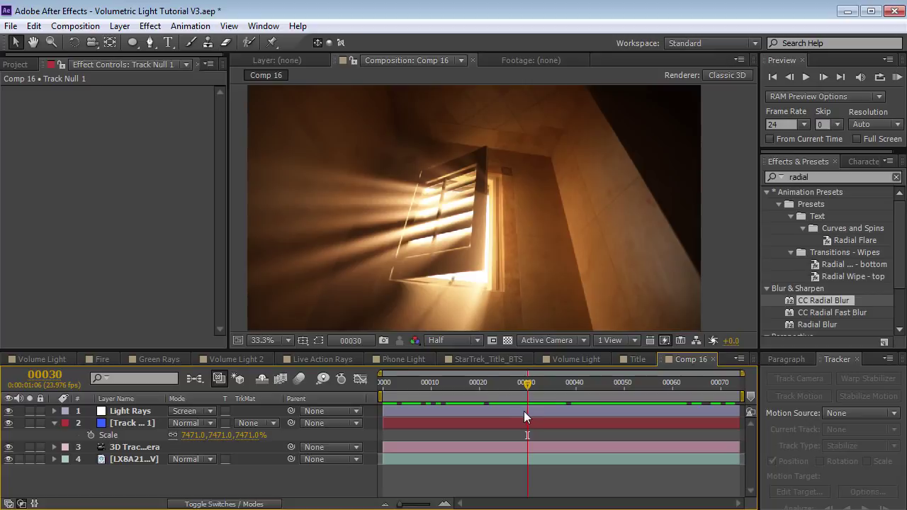